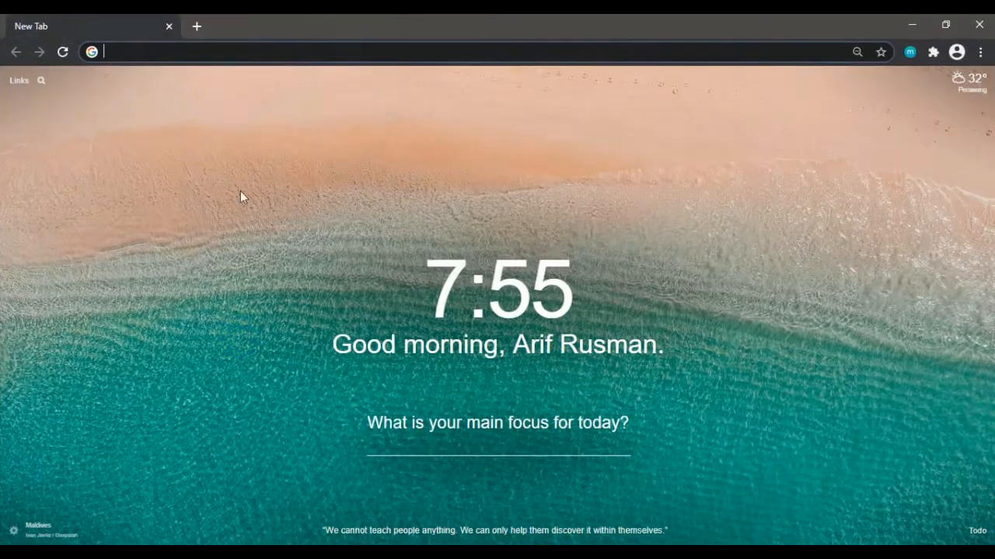
Go to localhost and open the penggajian application from the directory index.
{"action": "left_click", "coordinate": [126, 52]}
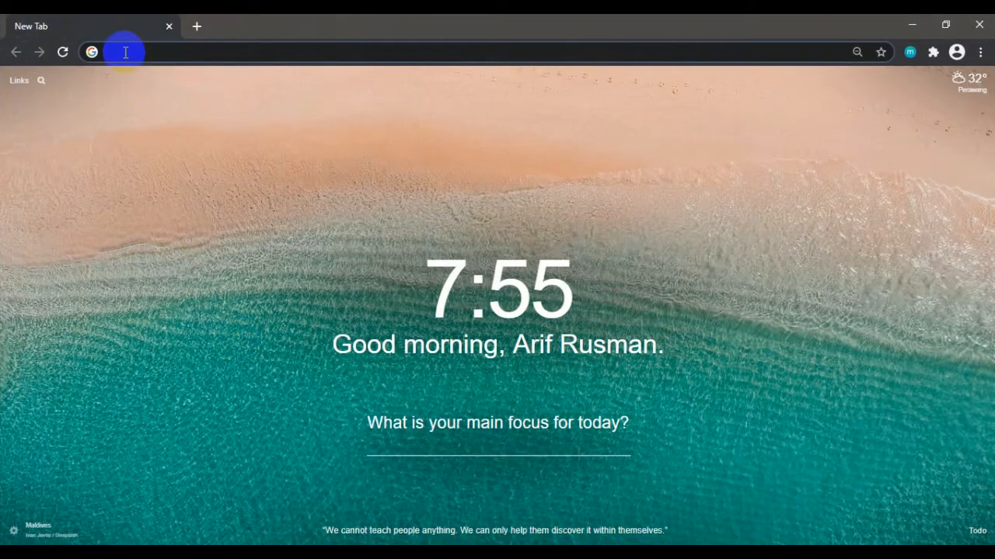
{"action": "type", "text": "localhost"}
{"action": "key", "text": "Return"}
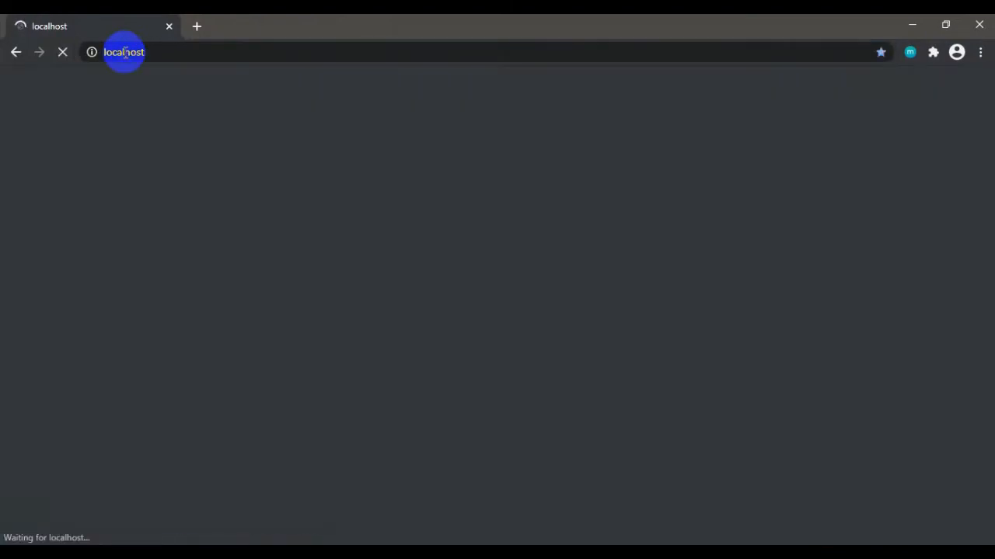
{"action": "scroll", "coordinate": [115, 271], "scroll_direction": "down", "scroll_amount": 4}
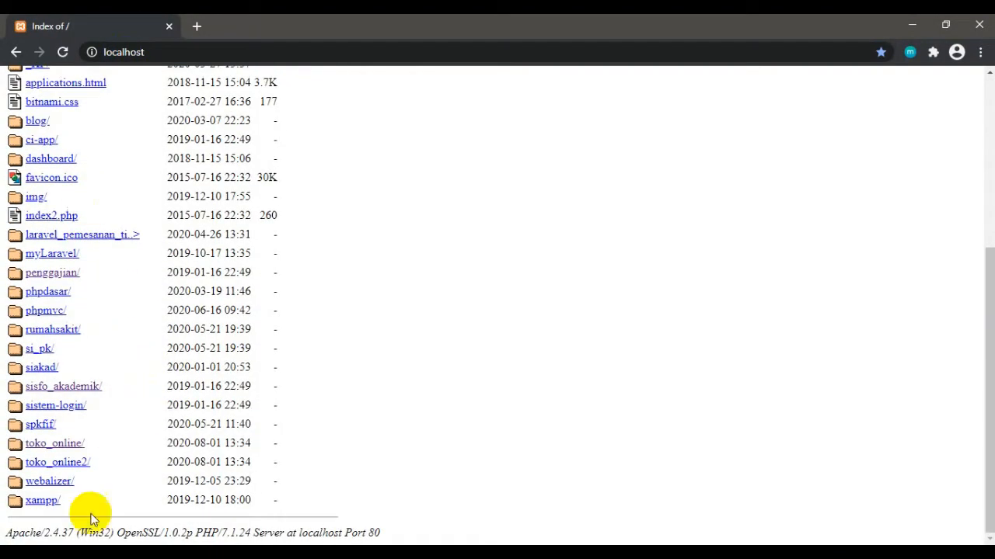
{"action": "scroll", "coordinate": [129, 316], "scroll_direction": "up", "scroll_amount": 4}
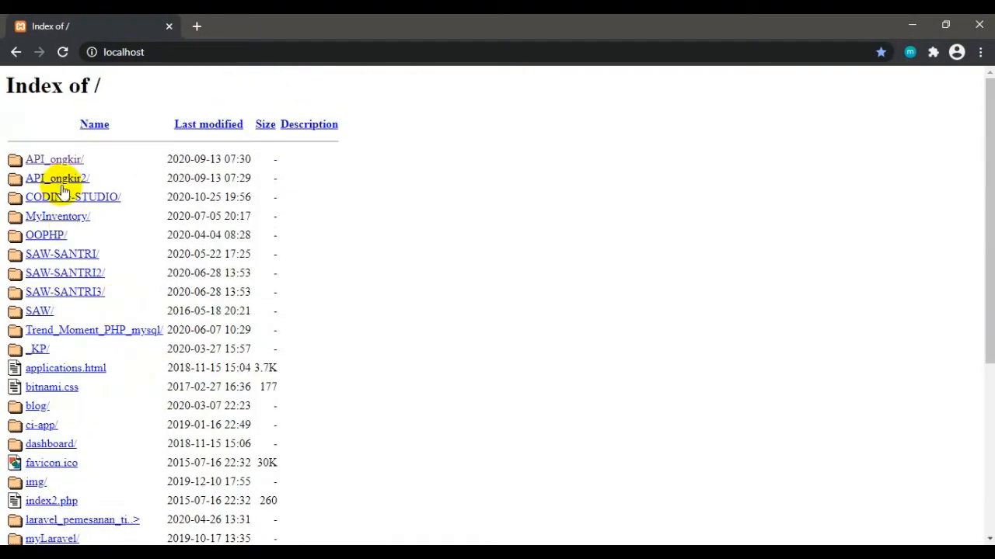
{"action": "scroll", "coordinate": [87, 341], "scroll_direction": "down", "scroll_amount": 2}
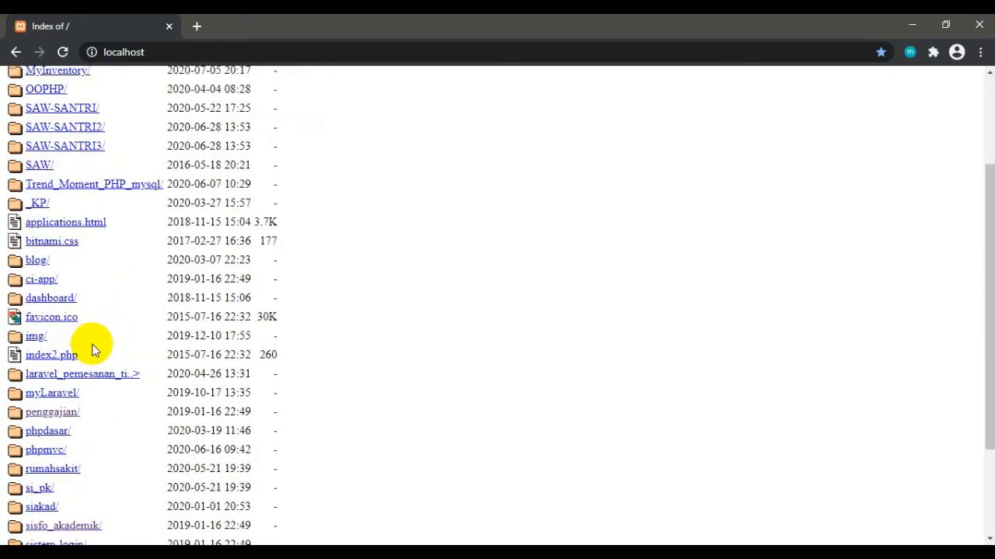
{"action": "left_click", "coordinate": [49, 420]}
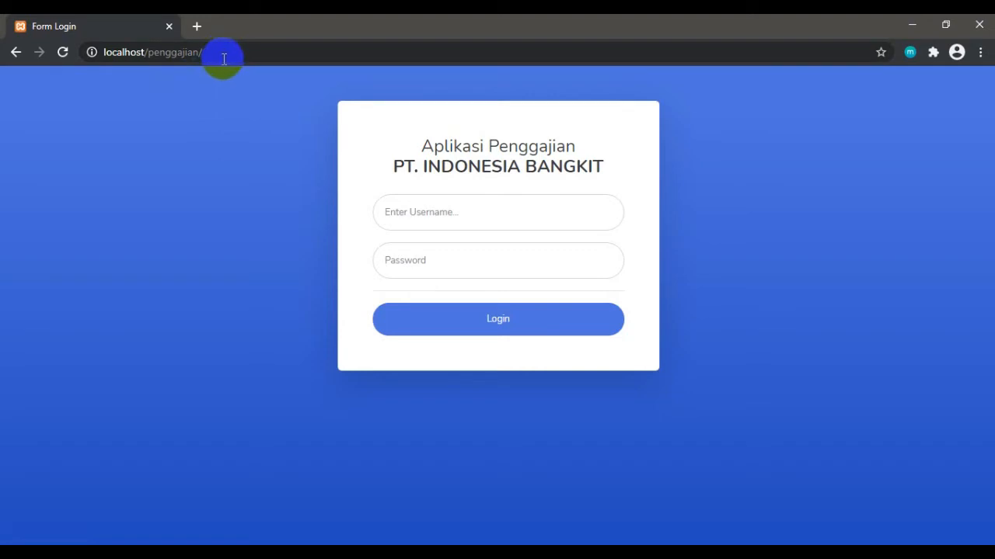
Switch to the XAMPP Control Panel, check the status of the Apache and MySQL modules, and close its window.
{"action": "left_click", "coordinate": [911, 25]}
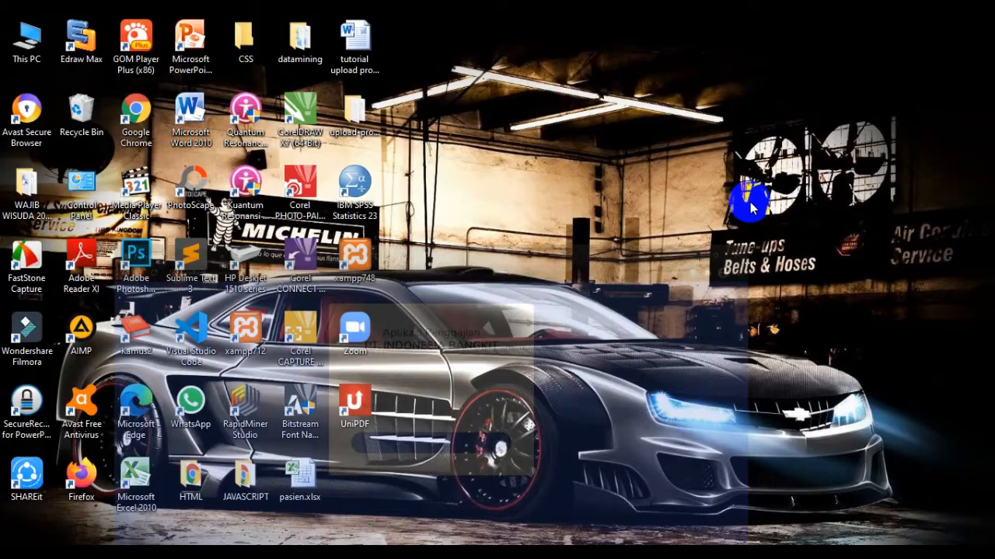
{"action": "left_click", "coordinate": [804, 553]}
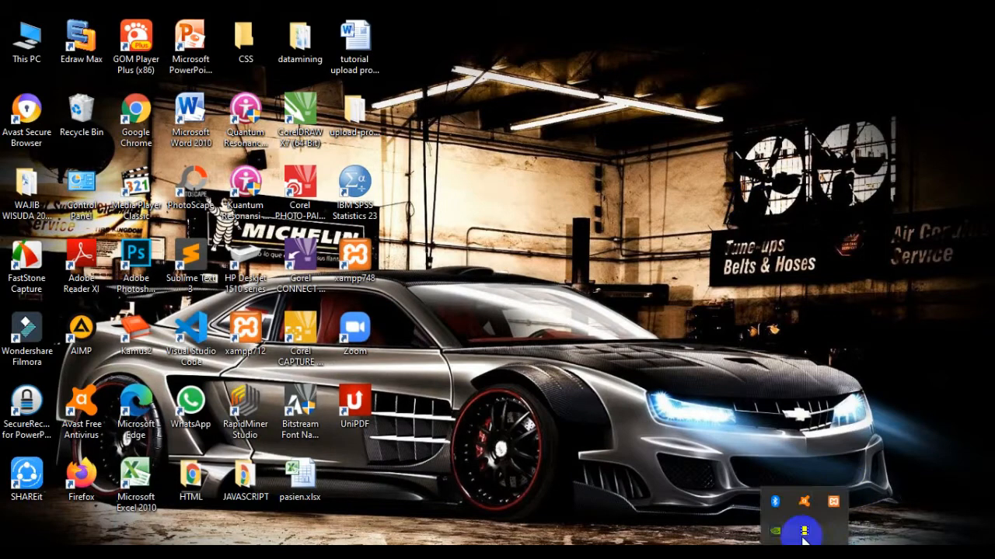
{"action": "left_click", "coordinate": [831, 501]}
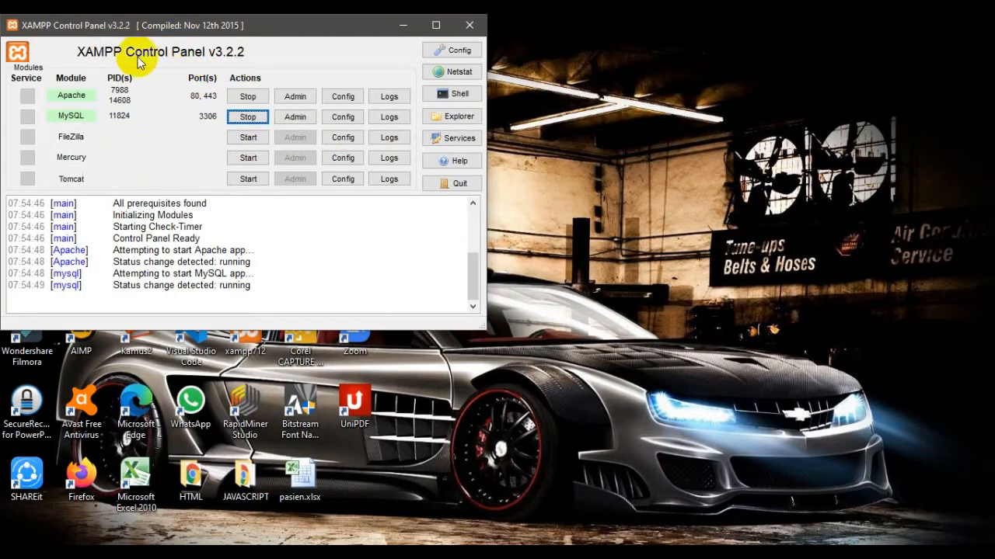
{"action": "left_click", "coordinate": [470, 25]}
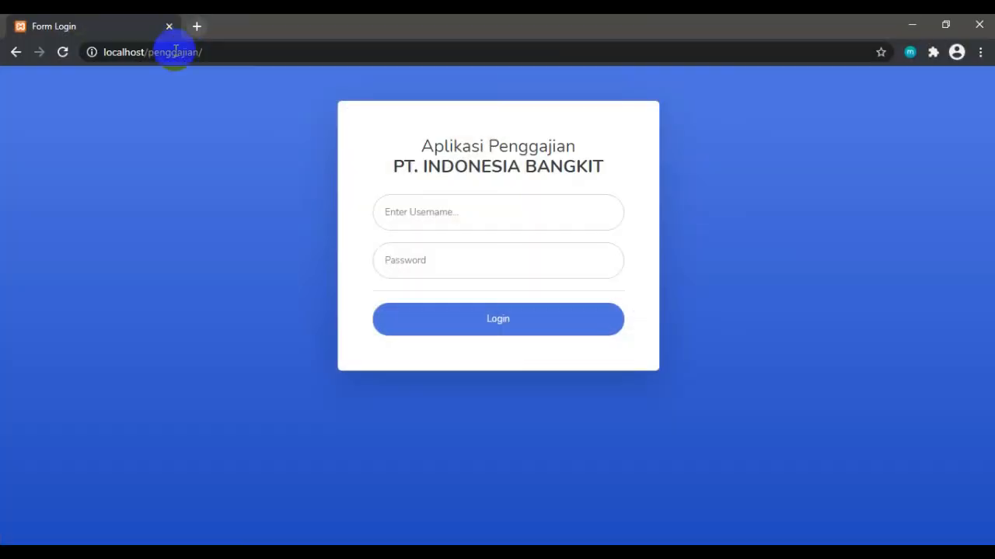
Load localhost/phpmyadmin in a new browser tab and open the penggajian database.
{"action": "left_click", "coordinate": [227, 53]}
{"action": "left_click", "coordinate": [230, 52]}
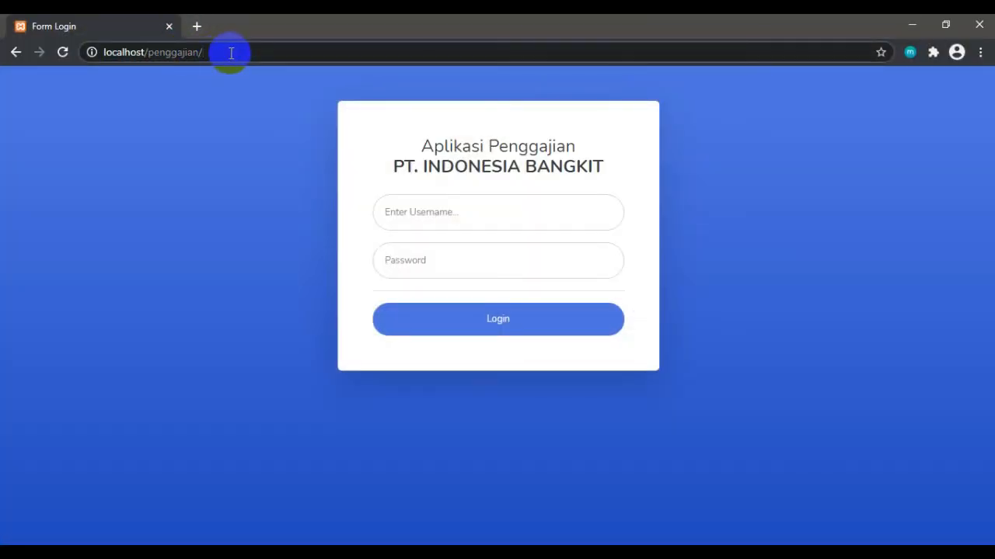
{"action": "left_click", "coordinate": [194, 26]}
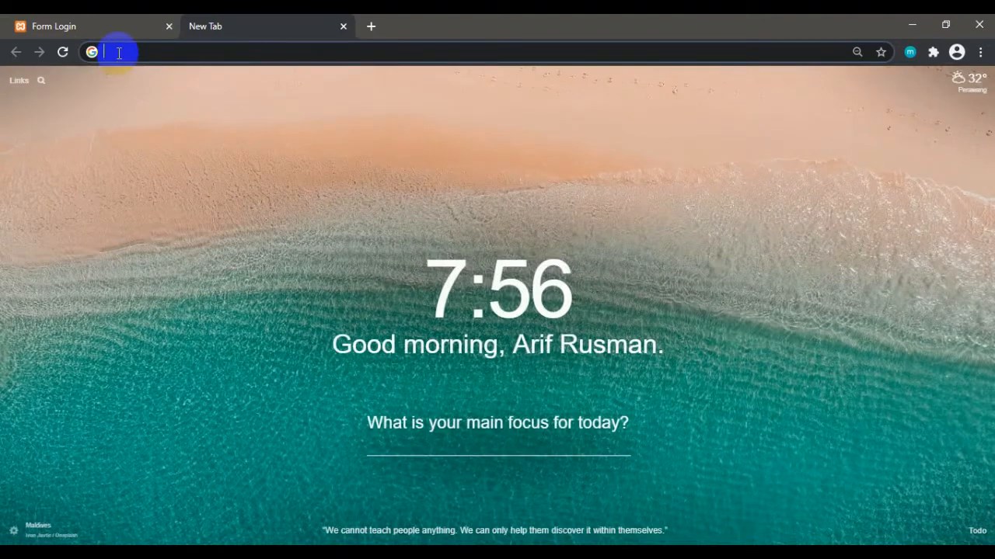
{"action": "type", "text": "localhost/"}
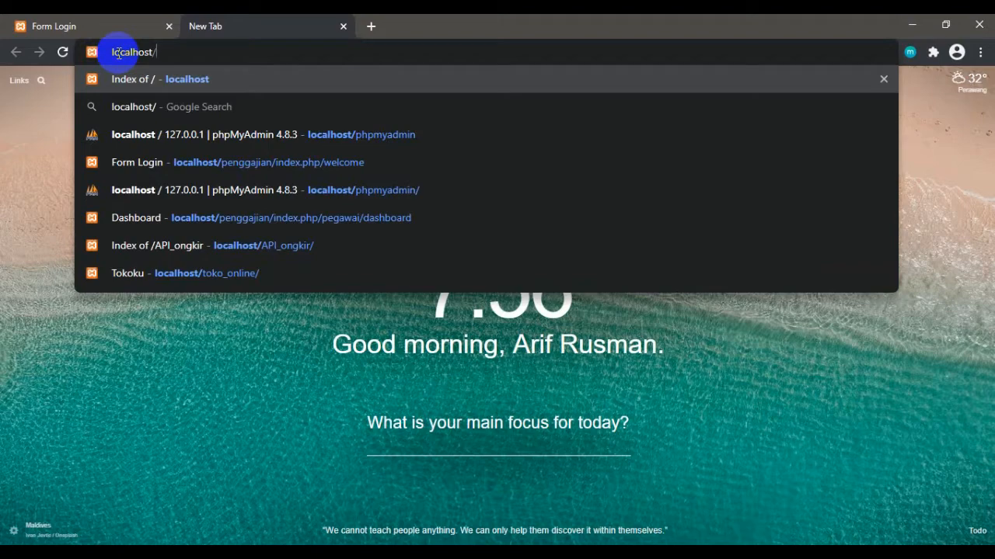
{"action": "type", "text": "phpmyadmin"}
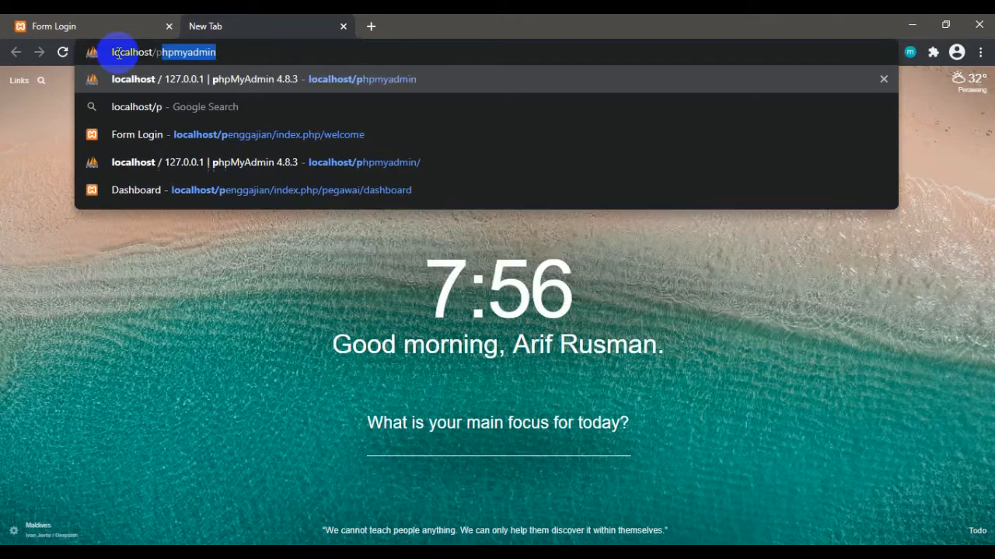
{"action": "key", "text": "Return"}
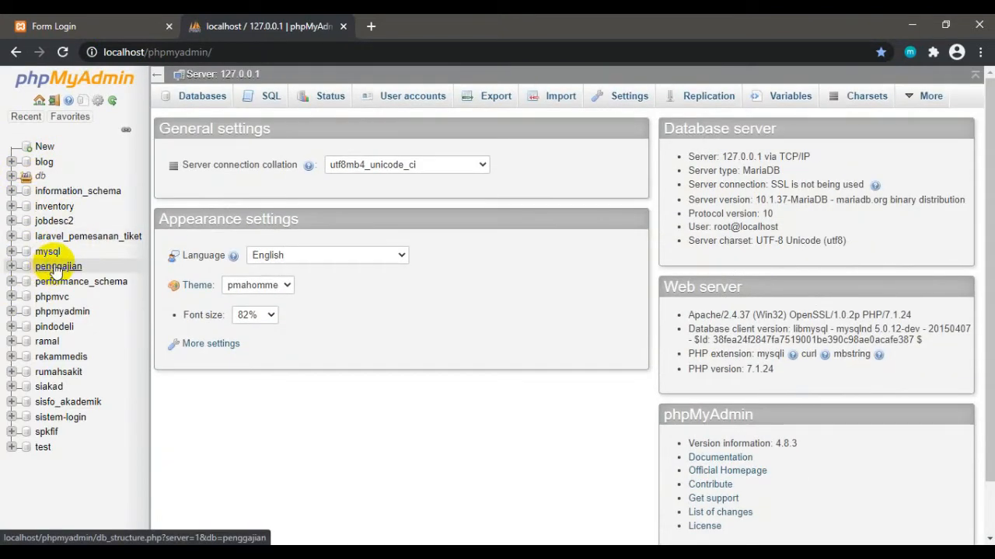
{"action": "left_click", "coordinate": [52, 266]}
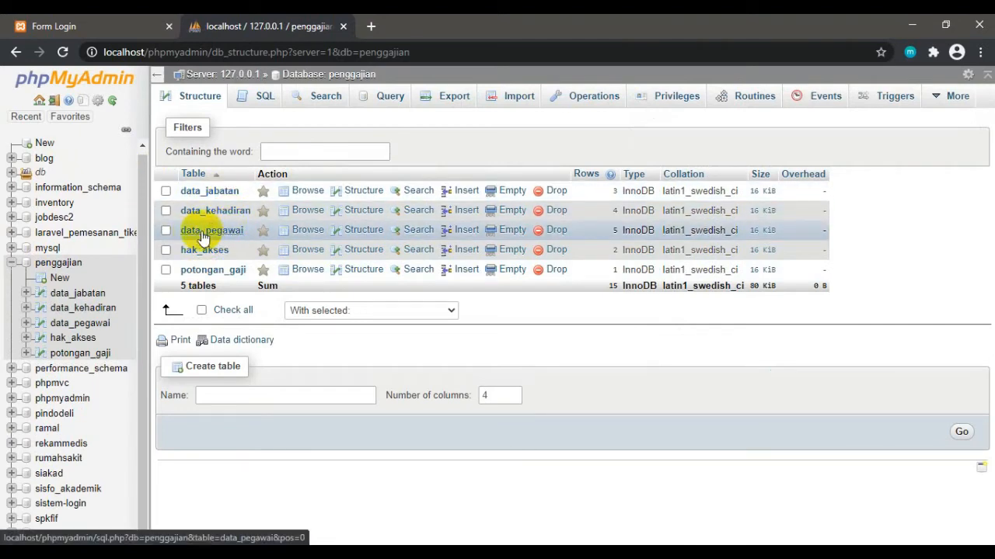
Browse the data_pegawai table and examine its columns through to photo and hak_akses.
{"action": "left_click", "coordinate": [211, 230]}
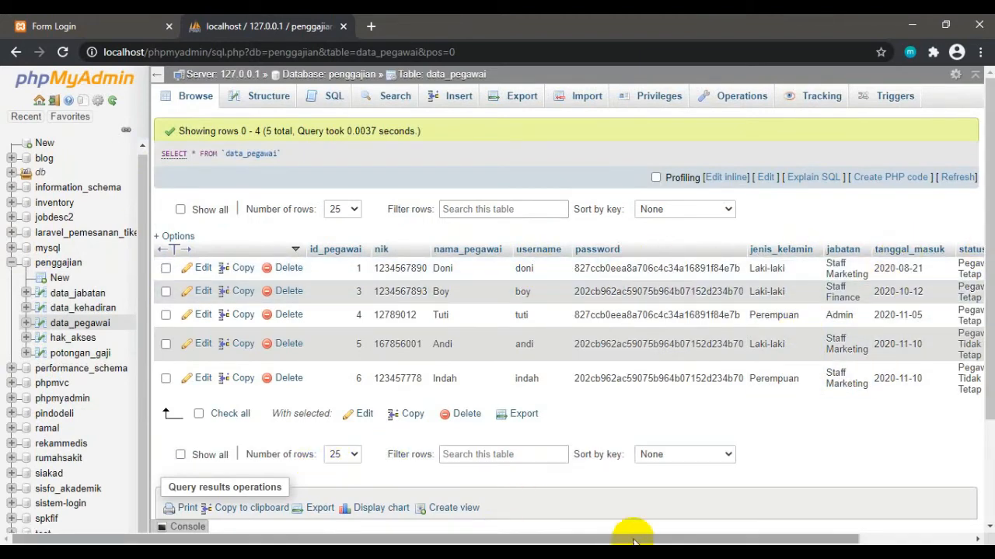
{"action": "left_click_drag", "start_coordinate": [643, 537], "coordinate": [612, 519]}
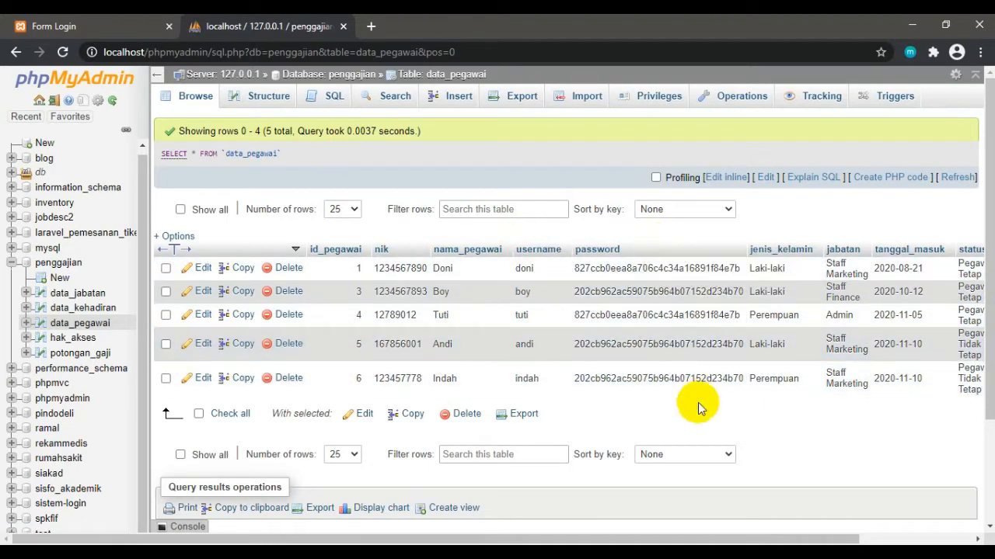
{"action": "left_click_drag", "start_coordinate": [659, 543], "coordinate": [828, 535]}
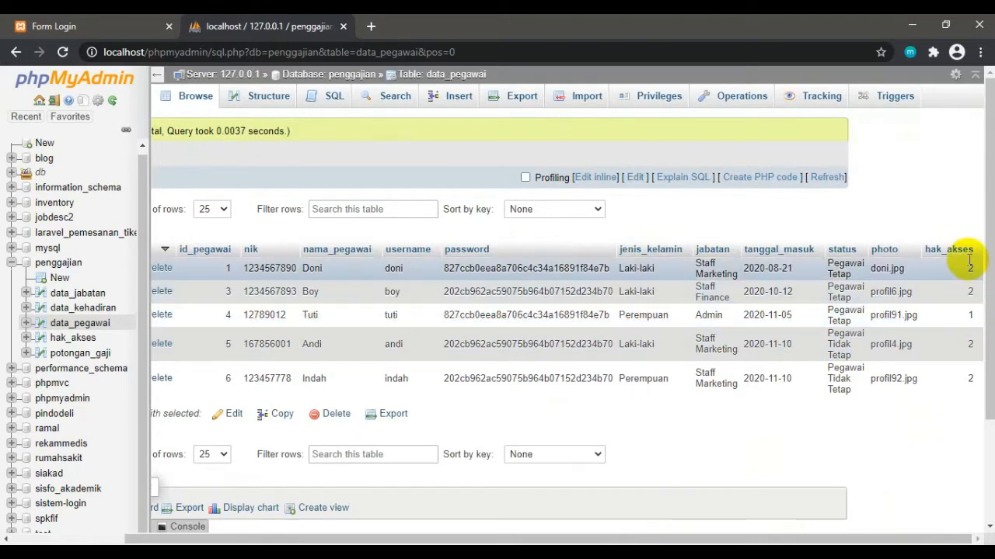
{"action": "left_click_drag", "start_coordinate": [701, 538], "coordinate": [562, 511]}
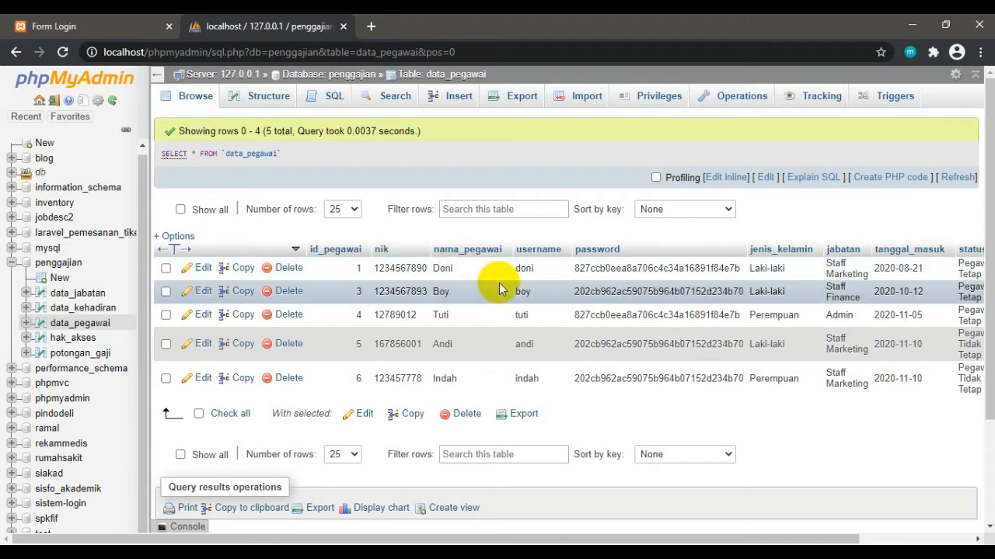
Log in to the payroll application as a Staff Marketing employee, using the saved username and entering the account password.
{"action": "left_click", "coordinate": [116, 27]}
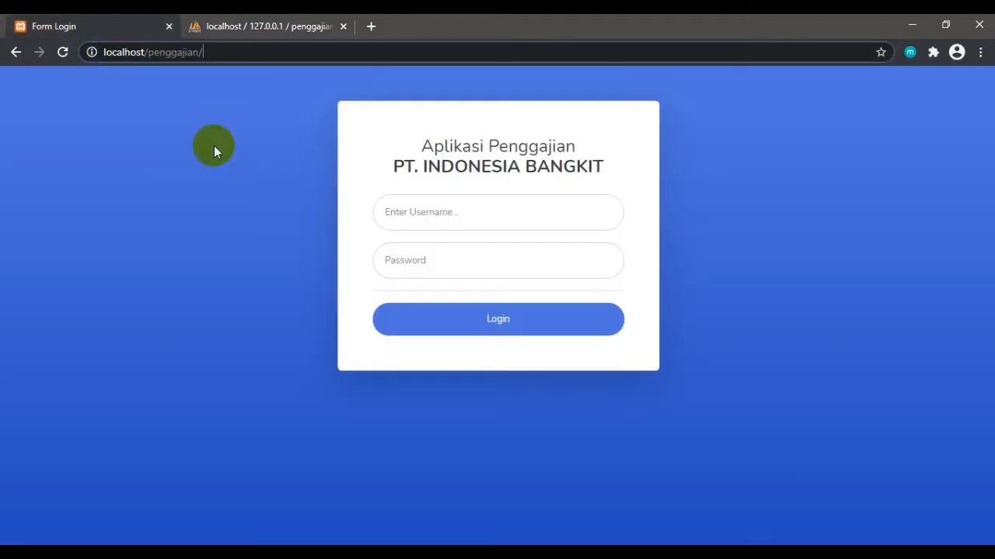
{"action": "left_click", "coordinate": [404, 209]}
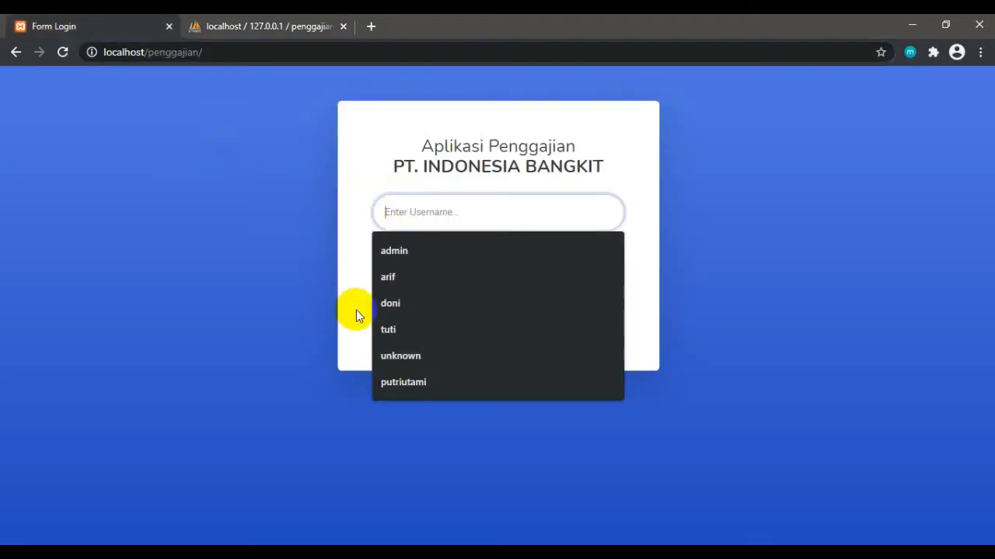
{"action": "left_click", "coordinate": [394, 304]}
{"action": "left_click", "coordinate": [422, 259]}
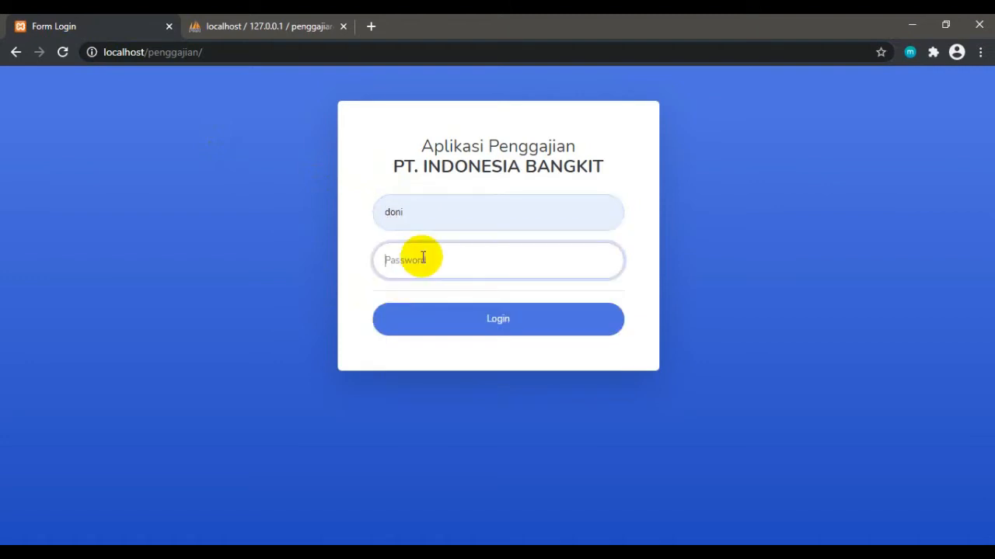
{"action": "type", "text": "d"}
{"action": "left_click", "coordinate": [538, 324]}
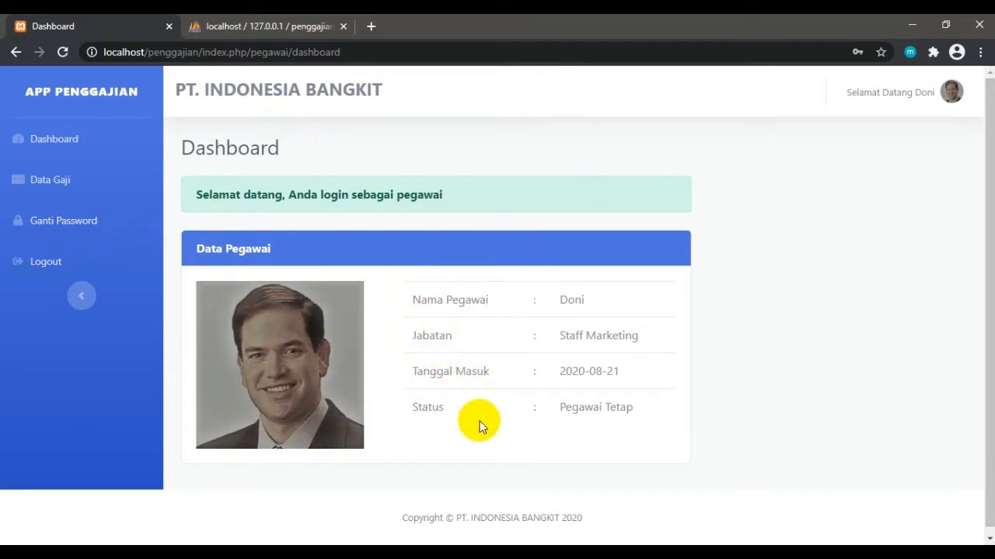
Review the employee details on the Dashboard page and reload that page.
{"action": "scroll", "coordinate": [790, 360], "scroll_direction": "down", "scroll_amount": 1}
{"action": "scroll", "coordinate": [790, 356], "scroll_direction": "up", "scroll_amount": 1}
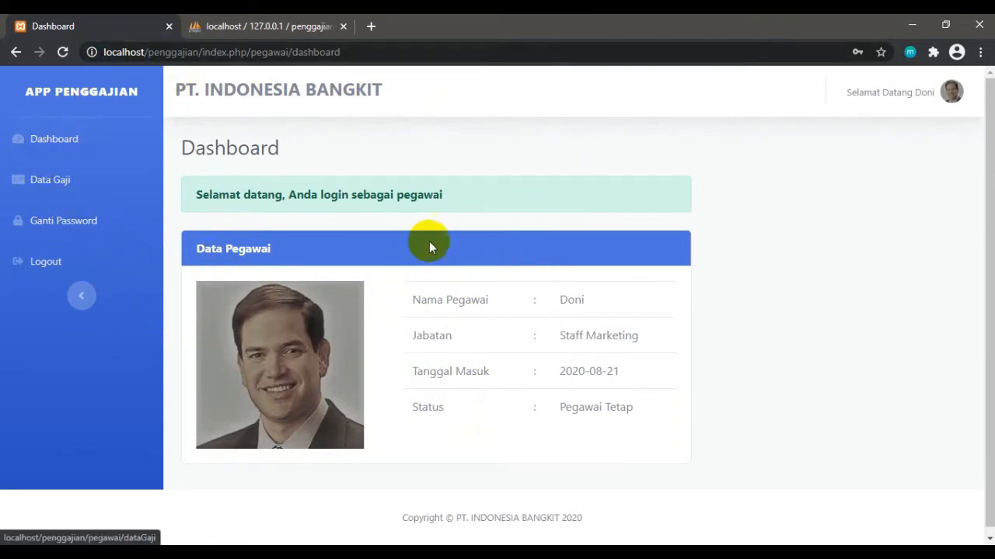
{"action": "left_click", "coordinate": [47, 138]}
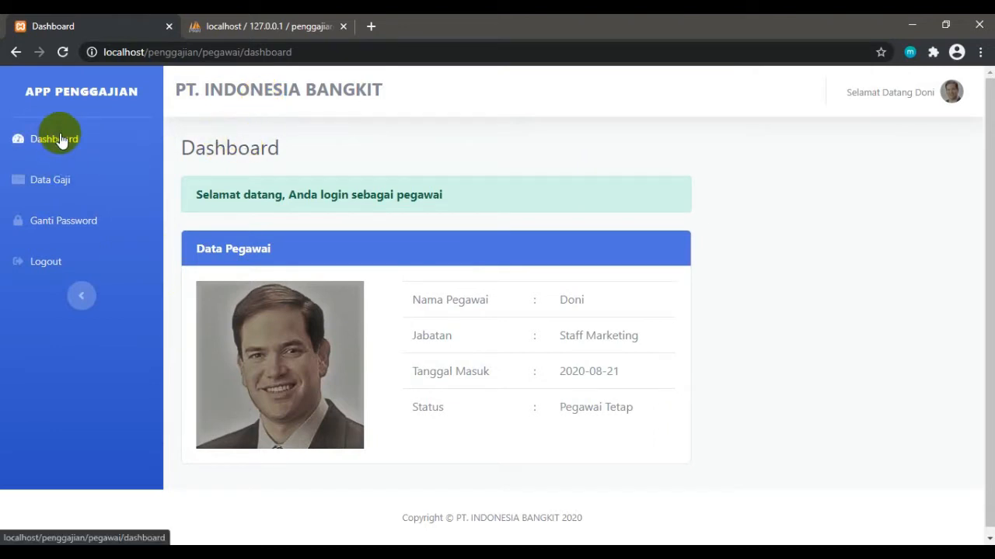
Open the Data Gaji page and examine the month and year of each salary record.
{"action": "left_click", "coordinate": [50, 182]}
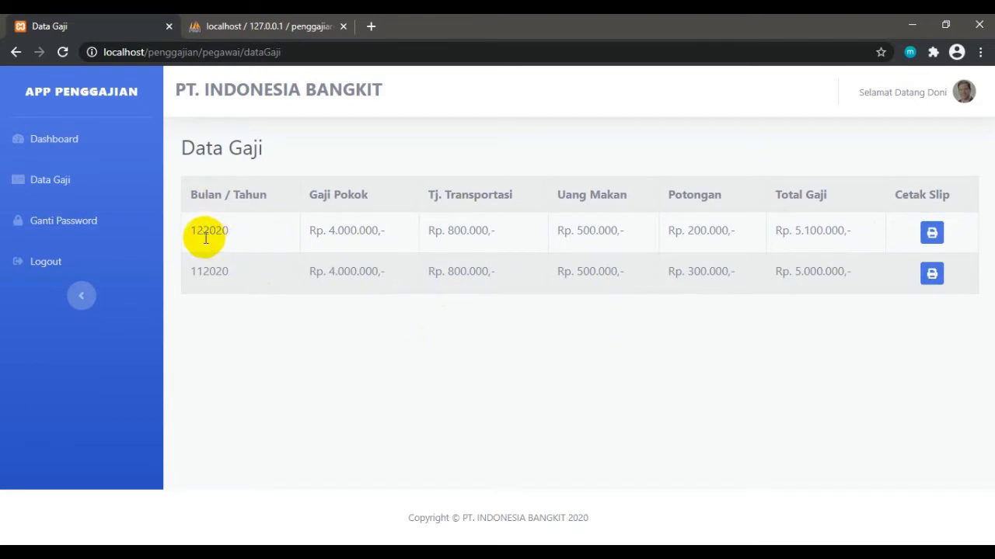
{"action": "left_click_drag", "start_coordinate": [203, 231], "coordinate": [231, 232]}
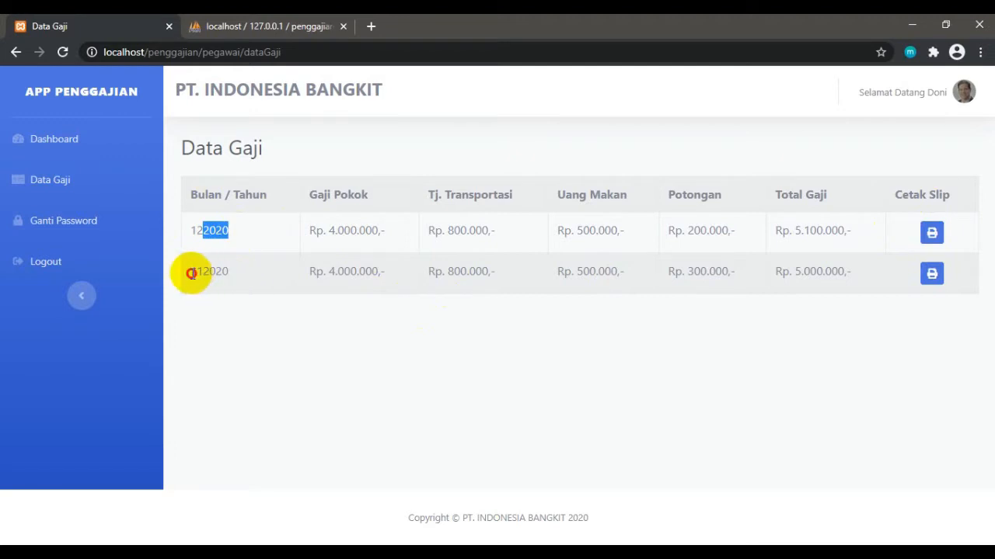
{"action": "left_click_drag", "start_coordinate": [189, 271], "coordinate": [203, 271]}
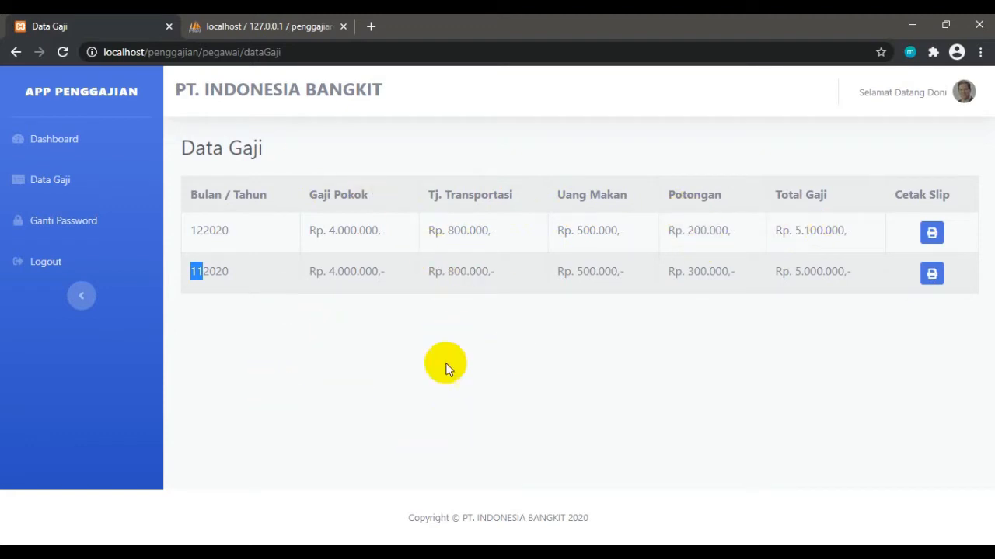
{"action": "left_click", "coordinate": [482, 394]}
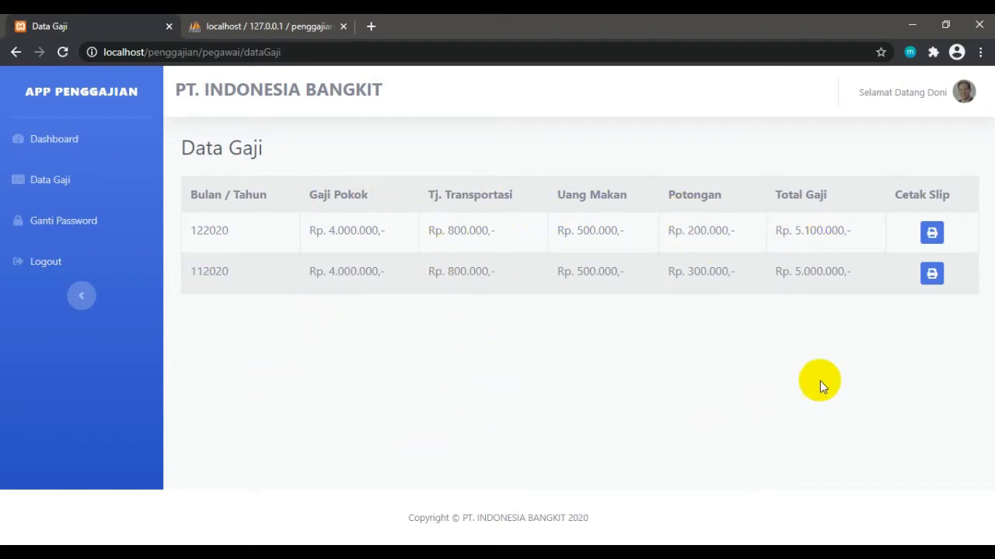
Open the salary slip for period 122020, cancel printing, and review the slip down to the signature lines.
{"action": "left_click", "coordinate": [931, 235]}
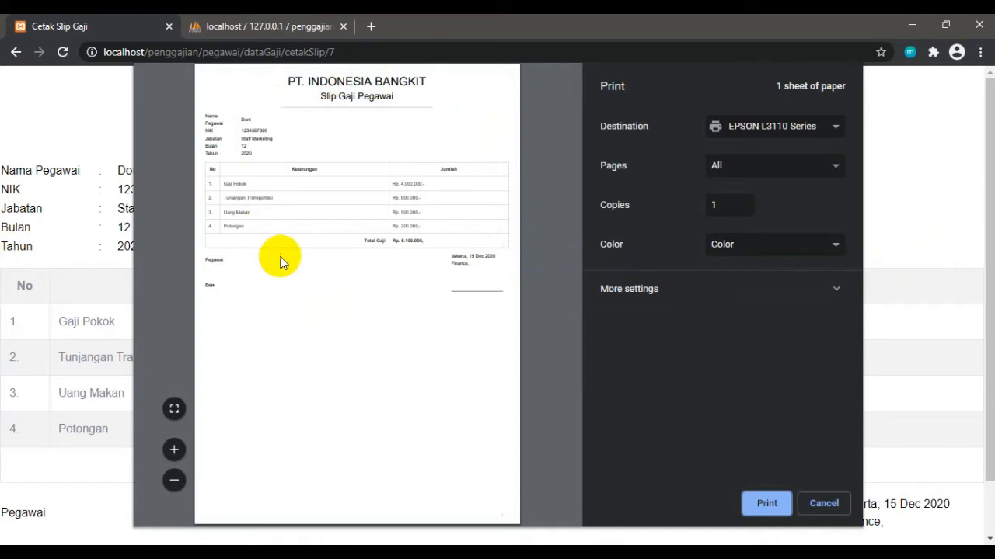
{"action": "left_click", "coordinate": [820, 504]}
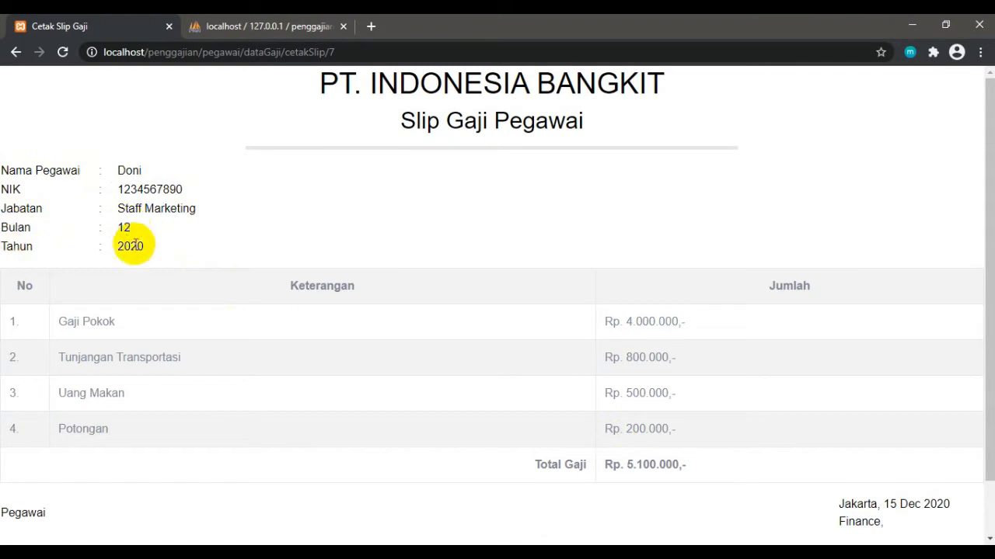
{"action": "scroll", "coordinate": [437, 355], "scroll_direction": "down", "scroll_amount": 3}
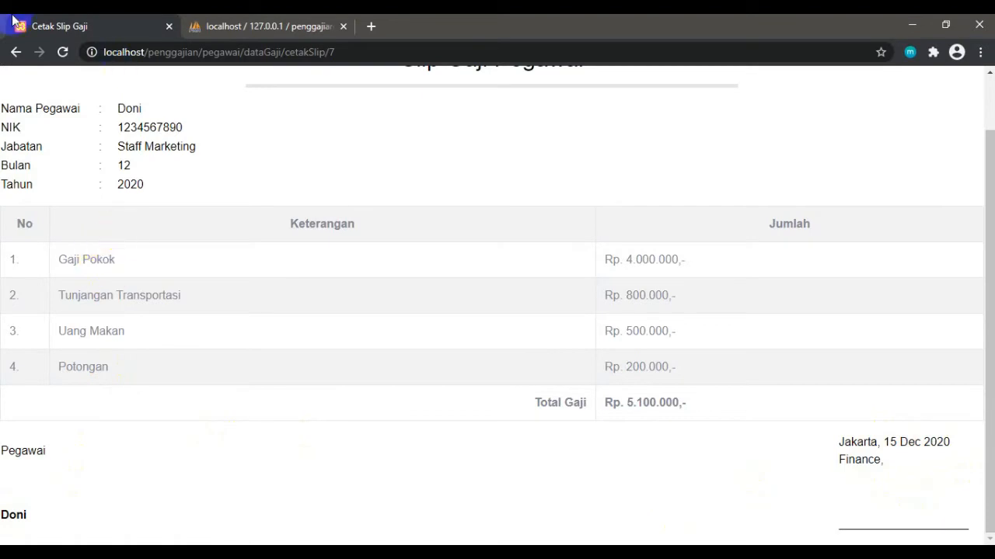
Return from the salary slip to Data Gaji and open the Ganti Password page.
{"action": "left_click", "coordinate": [15, 52]}
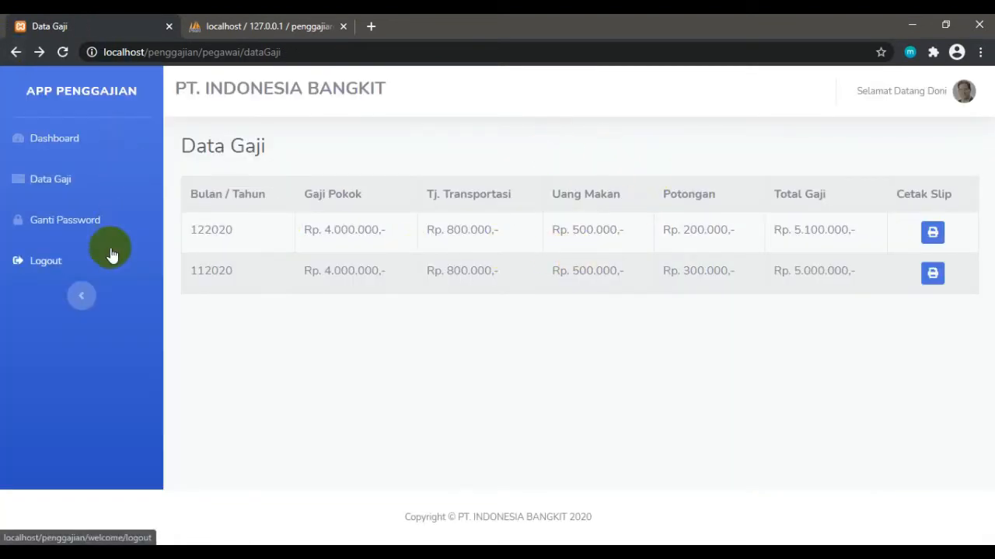
{"action": "left_click", "coordinate": [65, 224]}
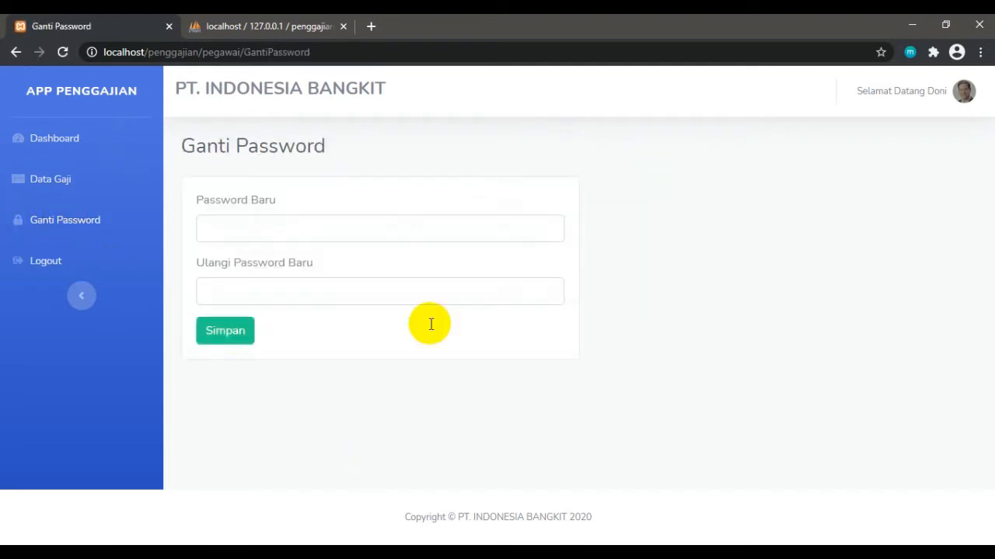
Enter the new password for the employee account, repeat it in Ulangi Password Baru, and save the change.
{"action": "left_click", "coordinate": [240, 227]}
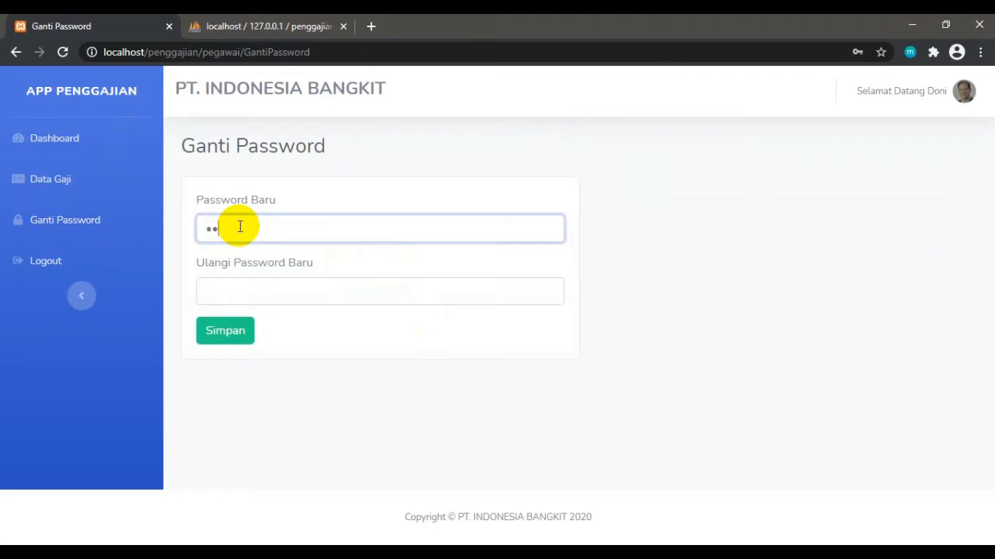
{"action": "left_click", "coordinate": [219, 286]}
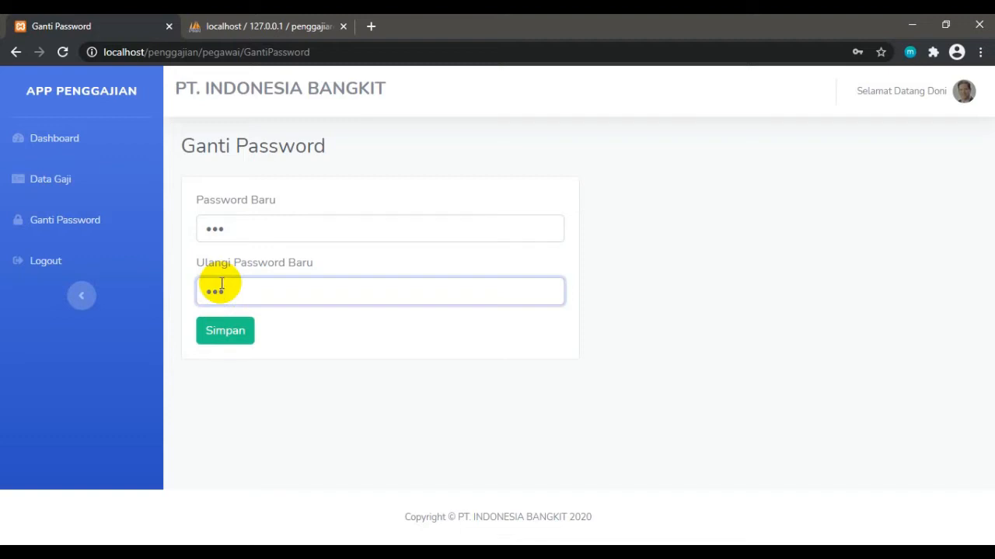
{"action": "left_click", "coordinate": [234, 340]}
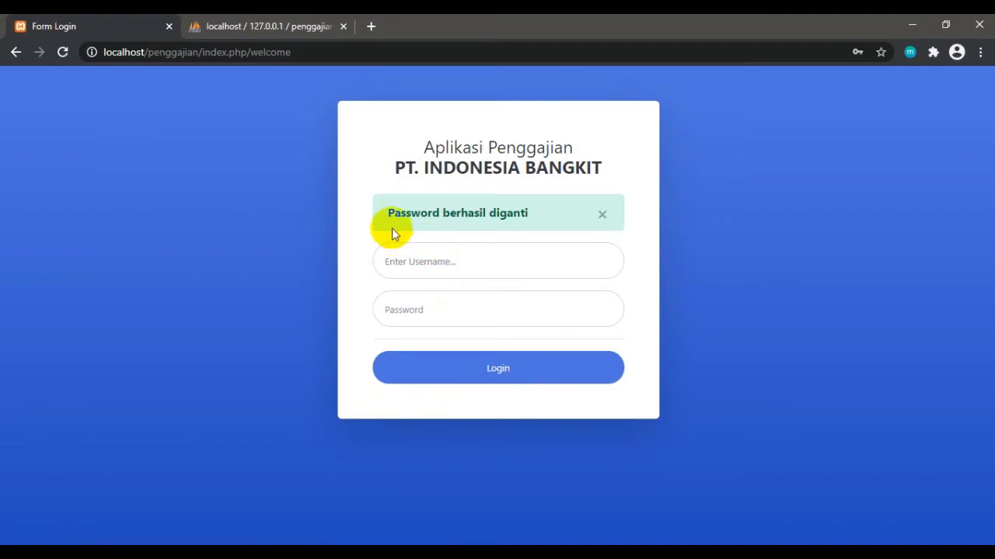
Try to log in with the employee's username and the old account password.
{"action": "left_click", "coordinate": [428, 259]}
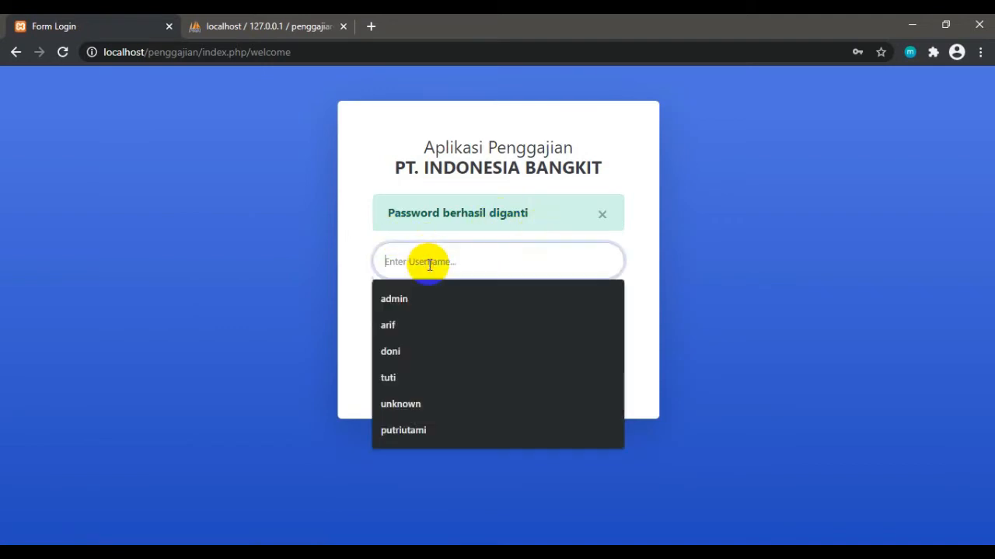
{"action": "left_click", "coordinate": [415, 351]}
{"action": "left_click", "coordinate": [414, 310]}
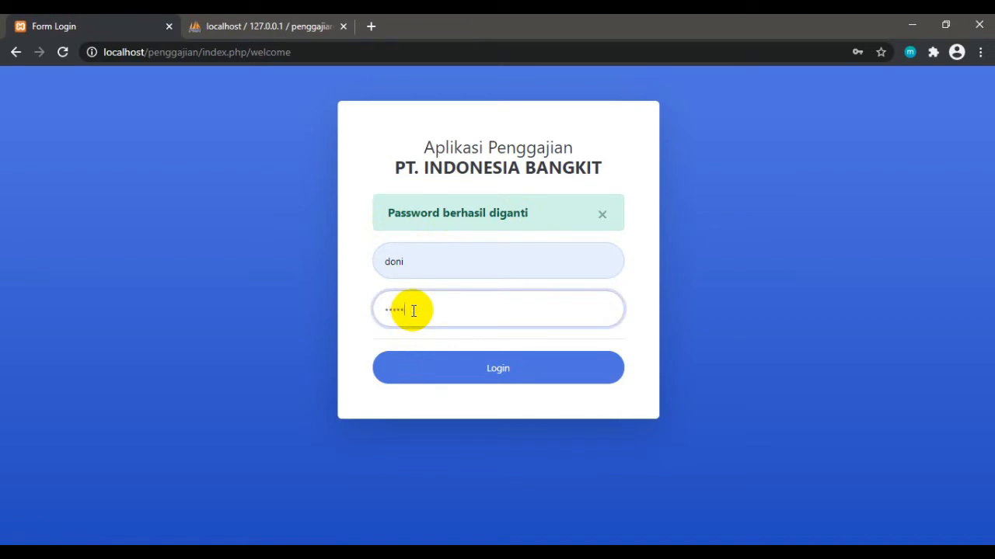
{"action": "left_click", "coordinate": [512, 378]}
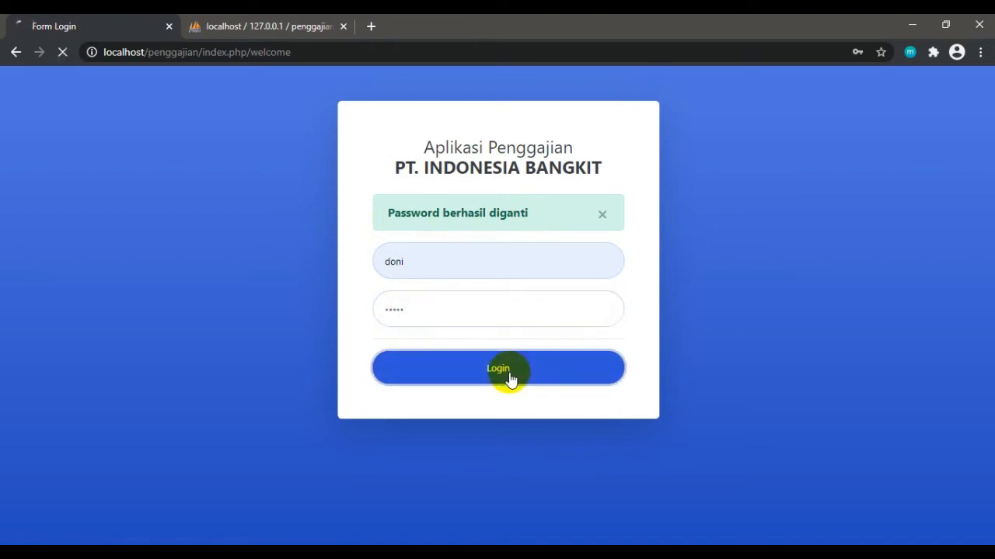
Log in with the employee's username and the new account password.
{"action": "left_click", "coordinate": [443, 261]}
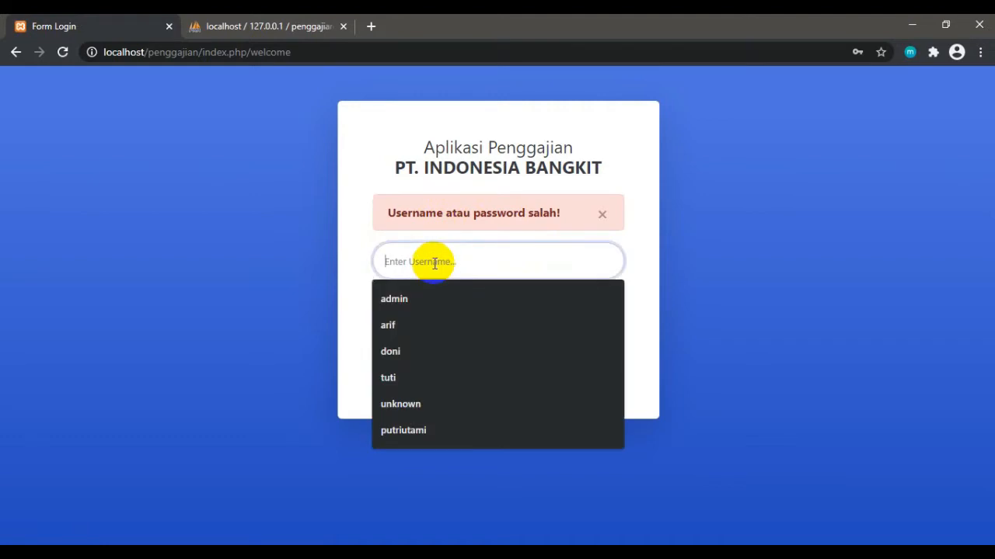
{"action": "left_click", "coordinate": [410, 352]}
{"action": "left_click", "coordinate": [407, 309]}
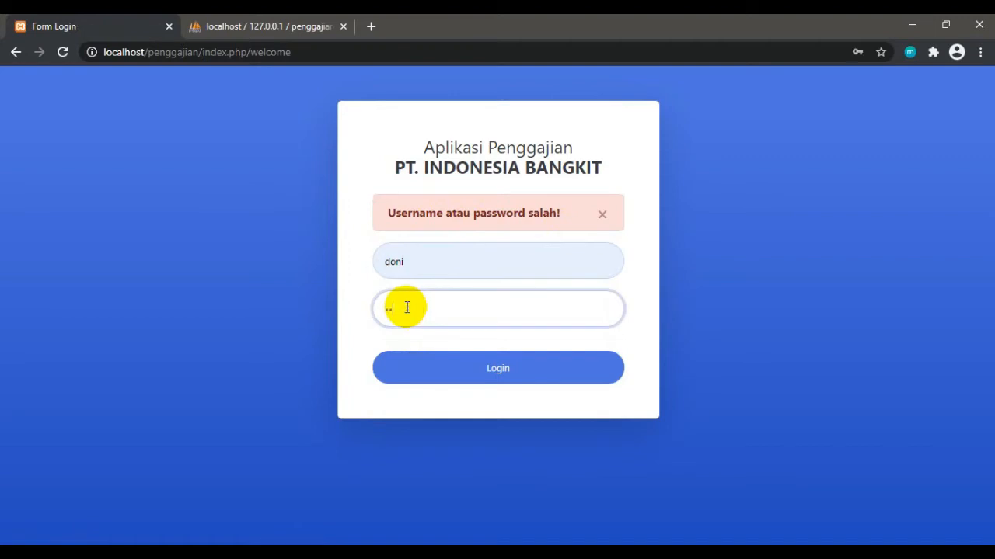
{"action": "left_click", "coordinate": [517, 381]}
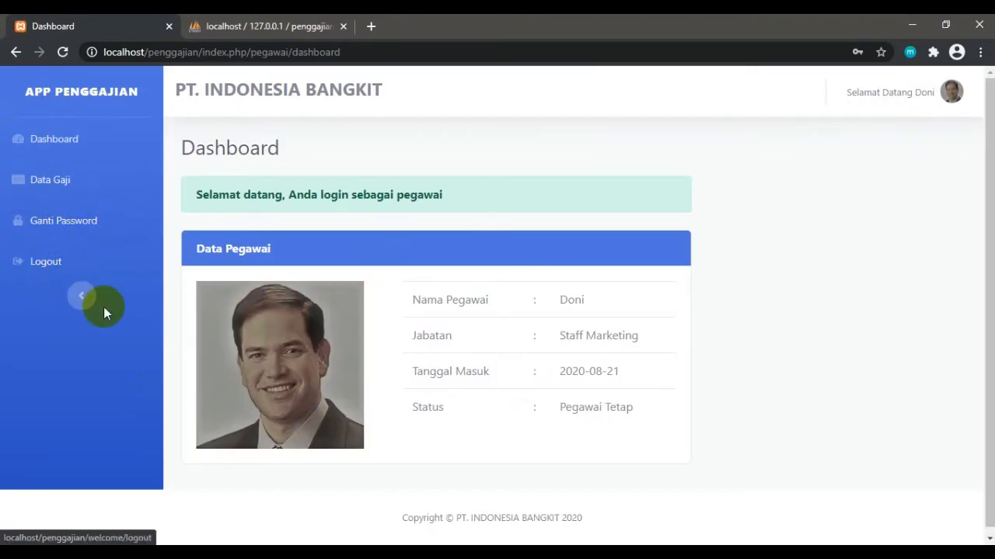
Cancel the logout confirmation once, reopen it, and confirm logging out of the employee account.
{"action": "left_click", "coordinate": [45, 264]}
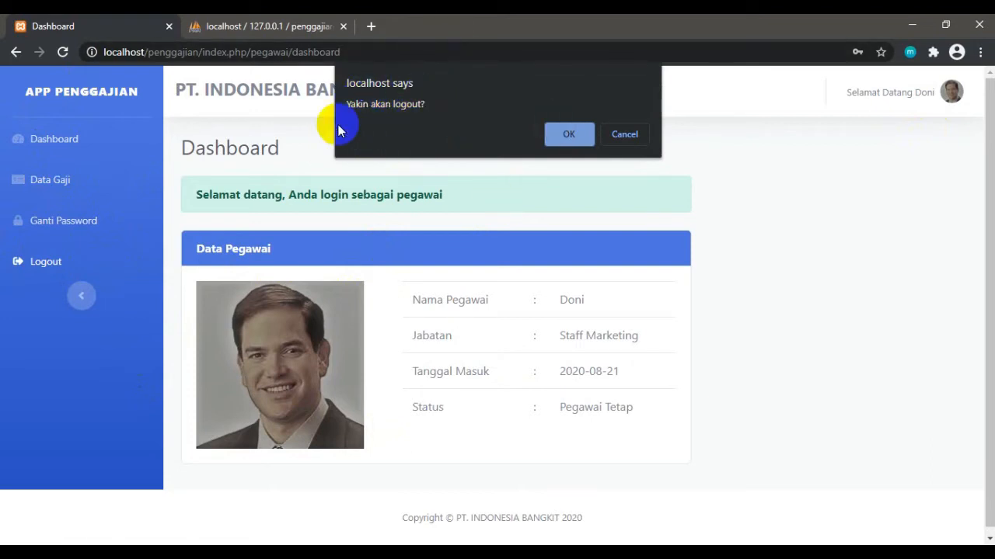
{"action": "left_click", "coordinate": [622, 134]}
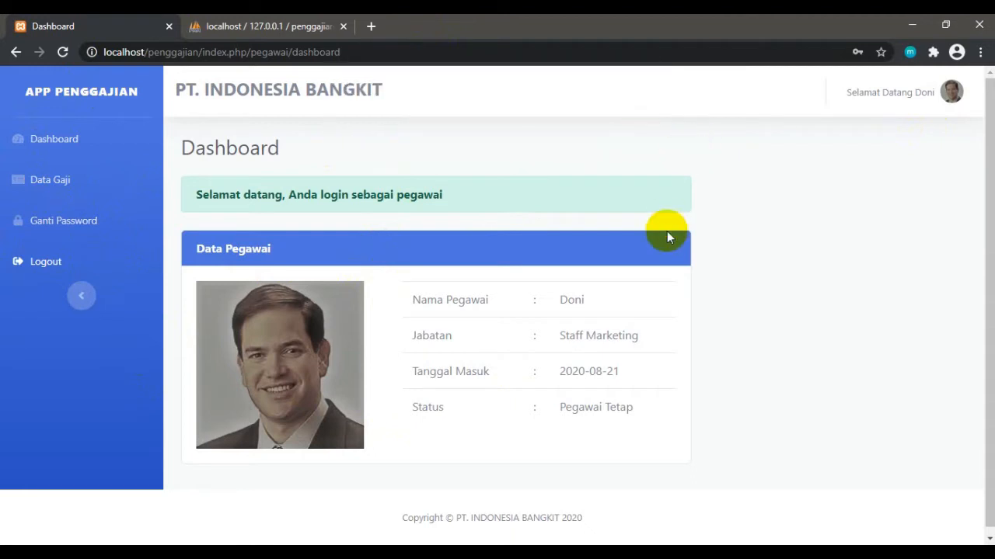
{"action": "left_click", "coordinate": [46, 261]}
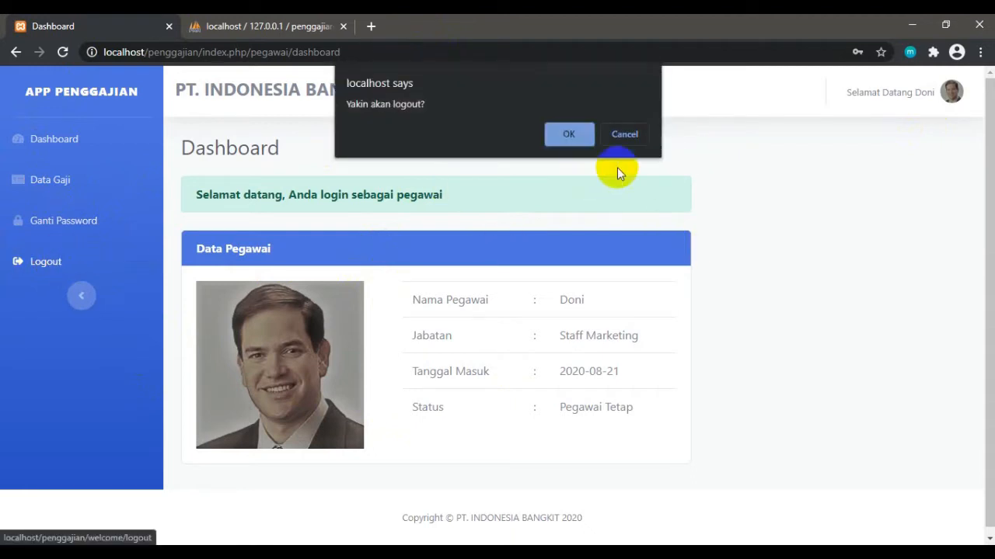
{"action": "left_click", "coordinate": [569, 135]}
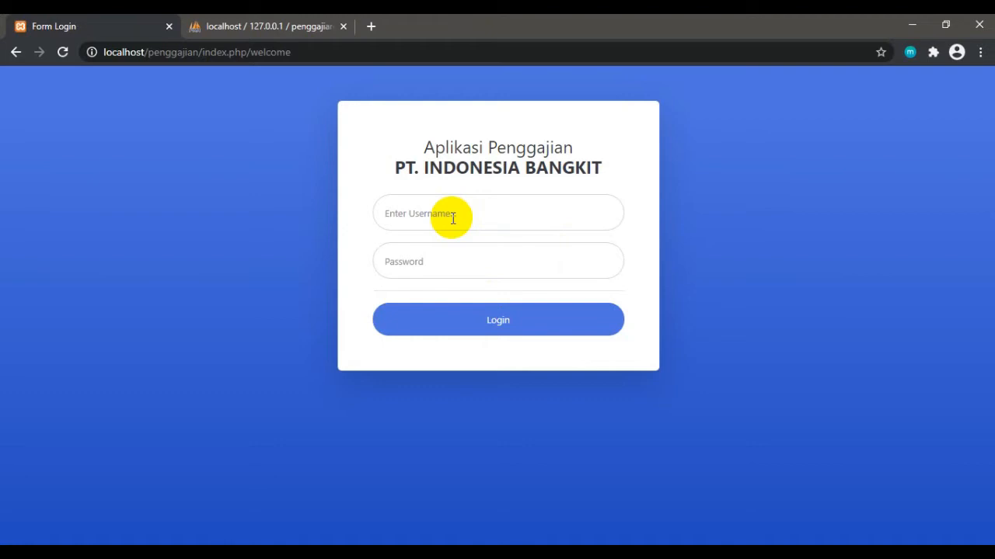
Duplicate the Form Login browser tab and select the username field in the copy.
{"action": "right_click", "coordinate": [91, 29]}
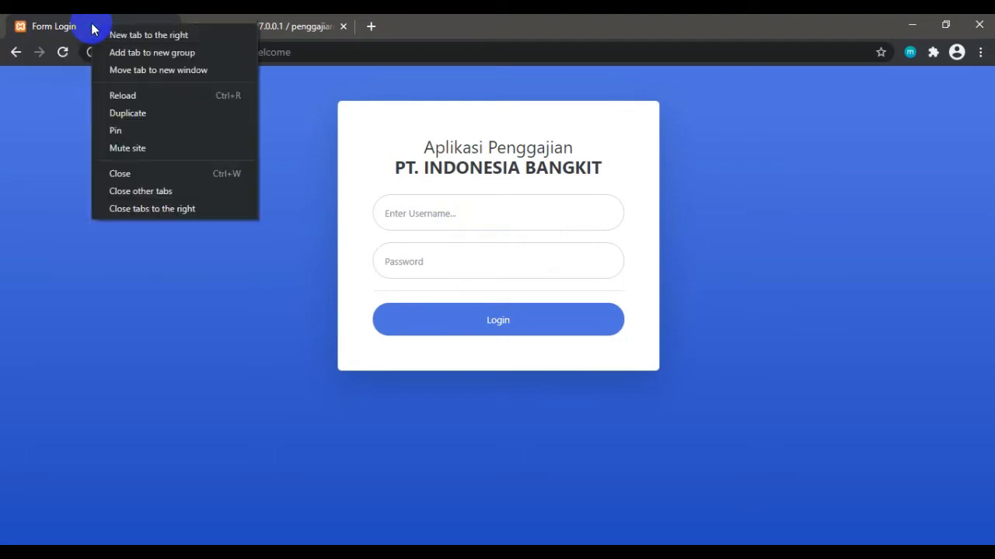
{"action": "left_click", "coordinate": [132, 114]}
{"action": "left_click", "coordinate": [466, 214]}
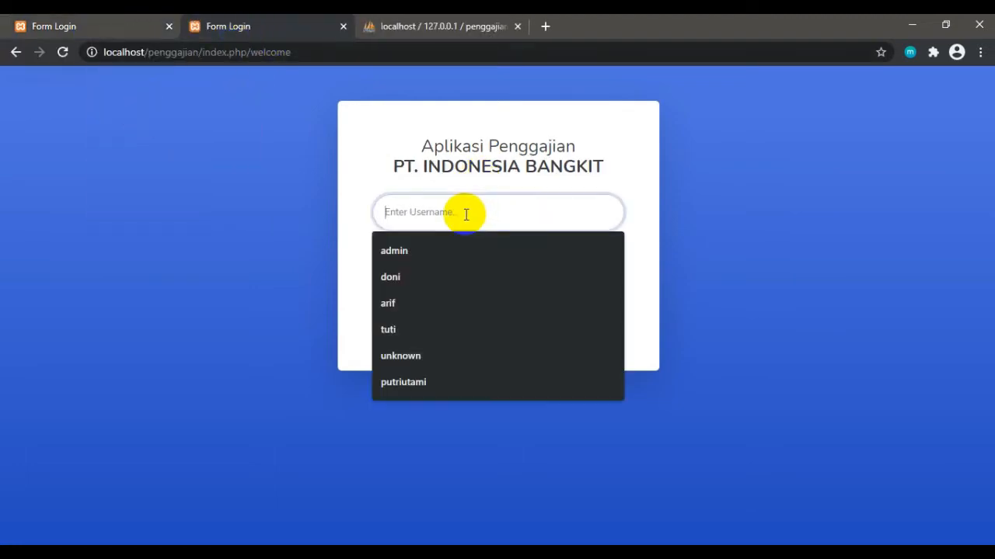
Switch to phpMyAdmin, refresh the data_pegawai table, and check the password and hak_akses columns for each account.
{"action": "left_click", "coordinate": [439, 27]}
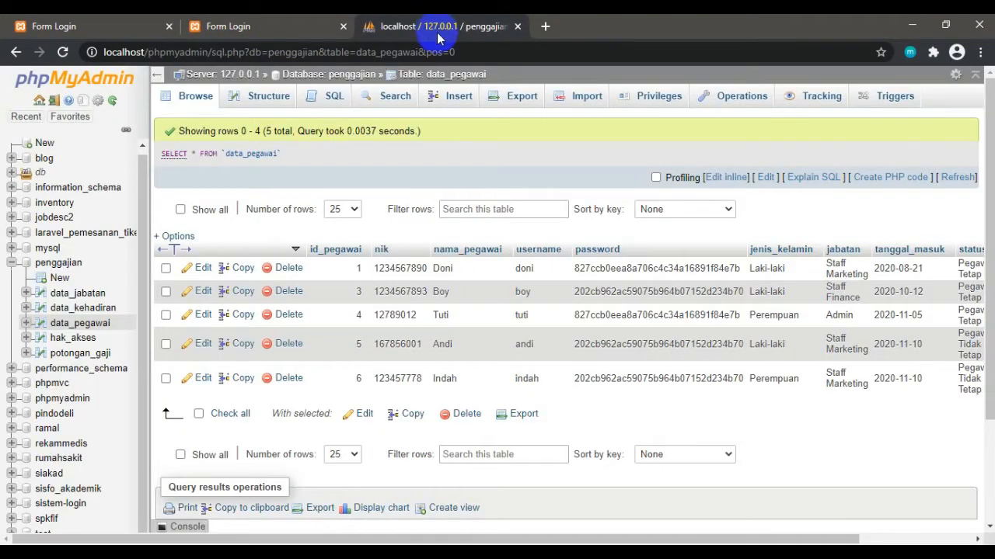
{"action": "left_click", "coordinate": [196, 101]}
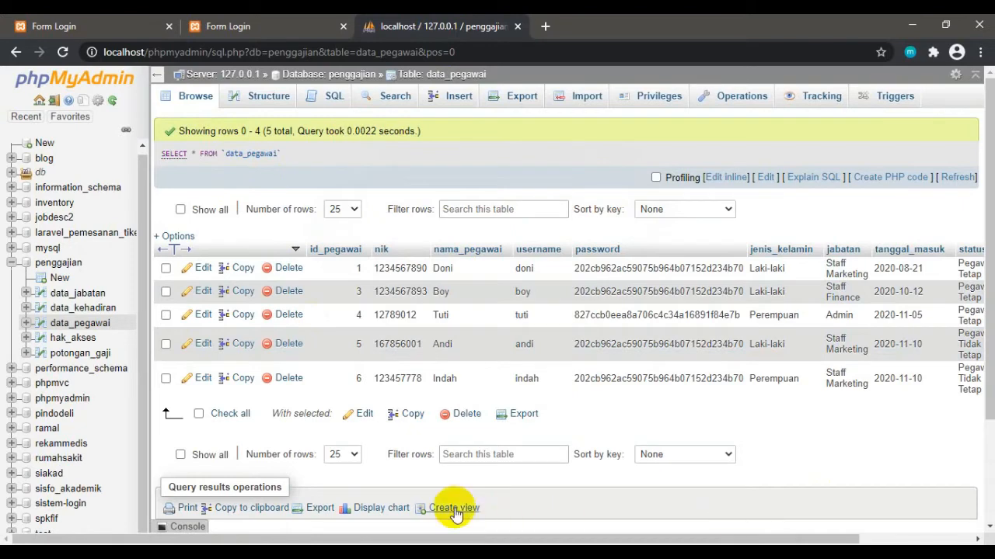
{"action": "scroll", "coordinate": [447, 509], "scroll_direction": "right", "scroll_amount": 3}
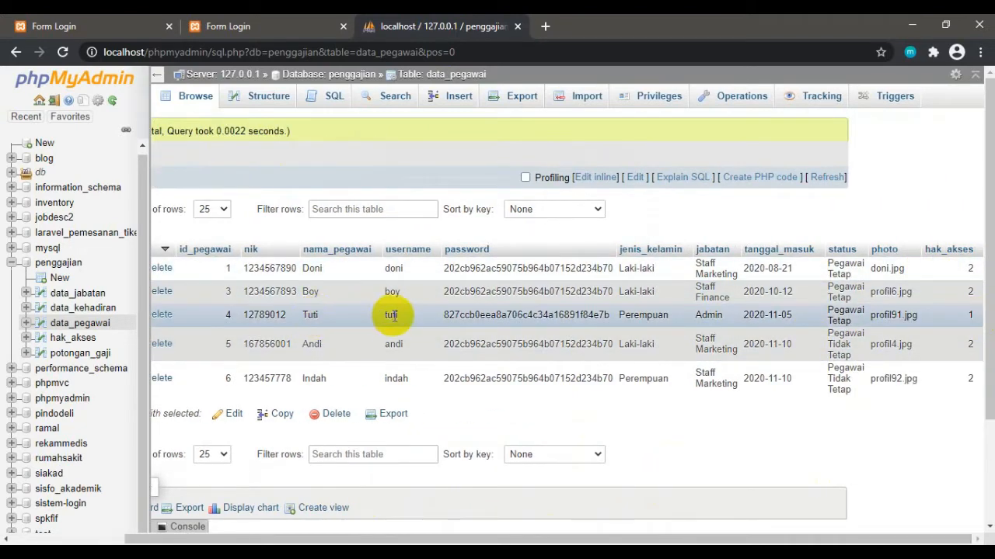
Return to the duplicated login form and log in with the admin employee's username and account password.
{"action": "left_click", "coordinate": [229, 26]}
{"action": "left_click", "coordinate": [415, 204]}
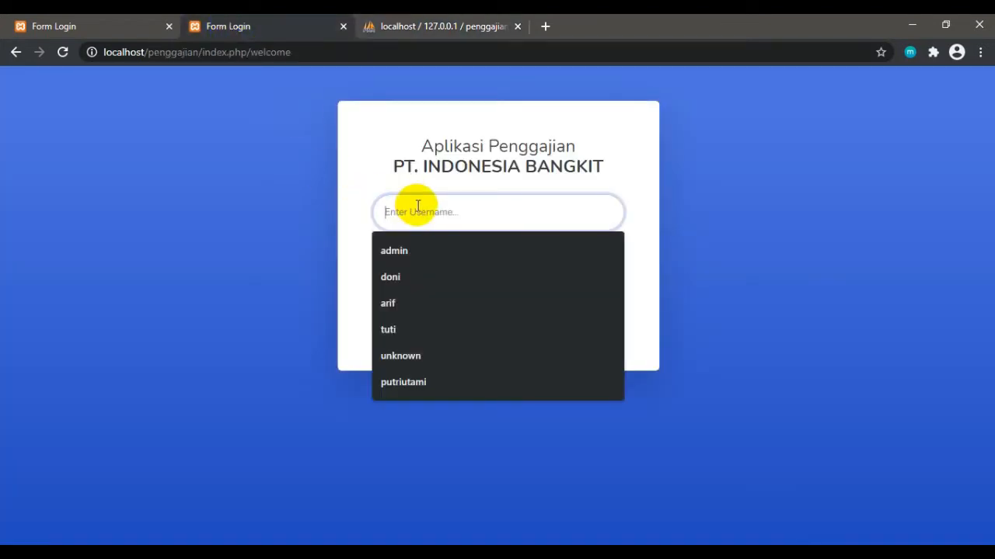
{"action": "type", "text": "ti"}
{"action": "key", "text": "BackSpace"}
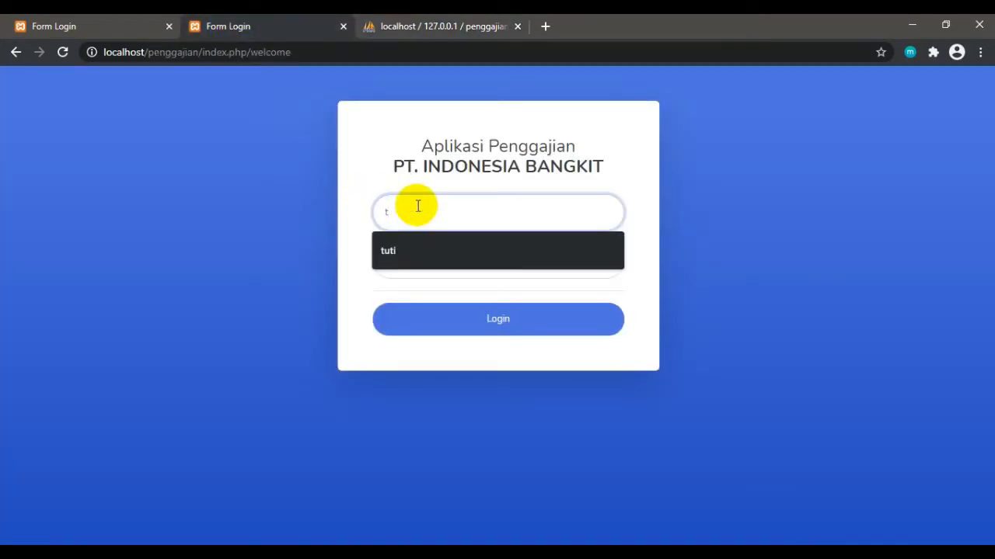
{"action": "key", "text": "Return"}
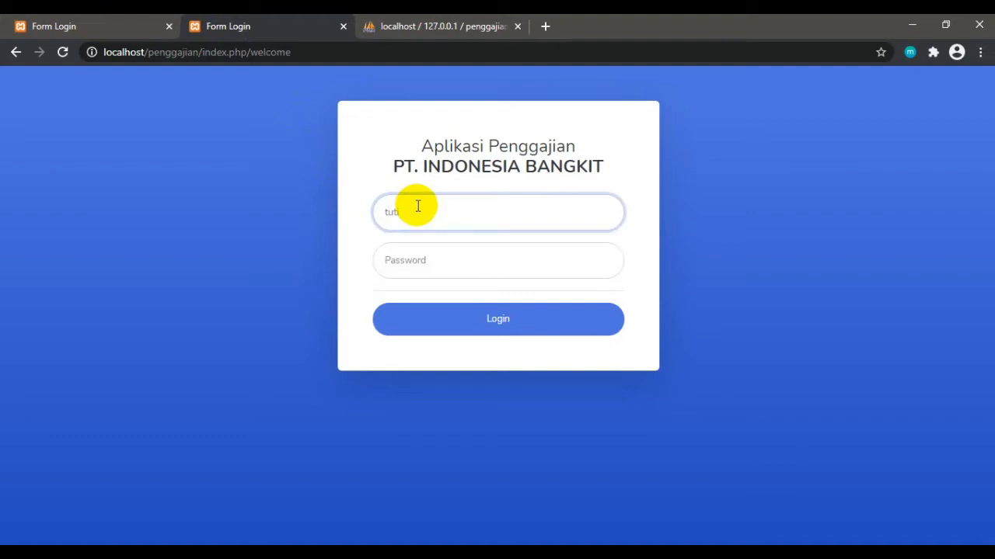
{"action": "left_click", "coordinate": [405, 269]}
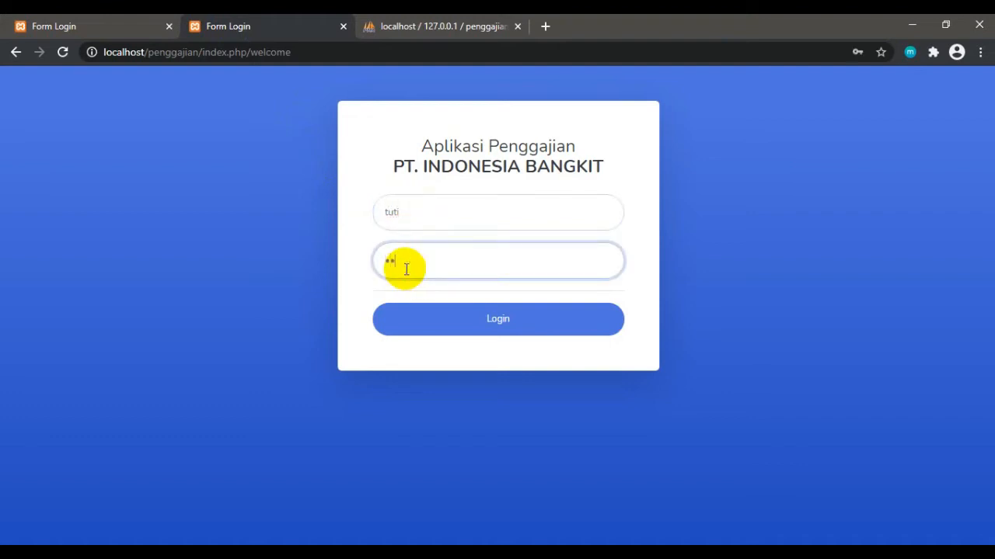
{"action": "left_click", "coordinate": [486, 319]}
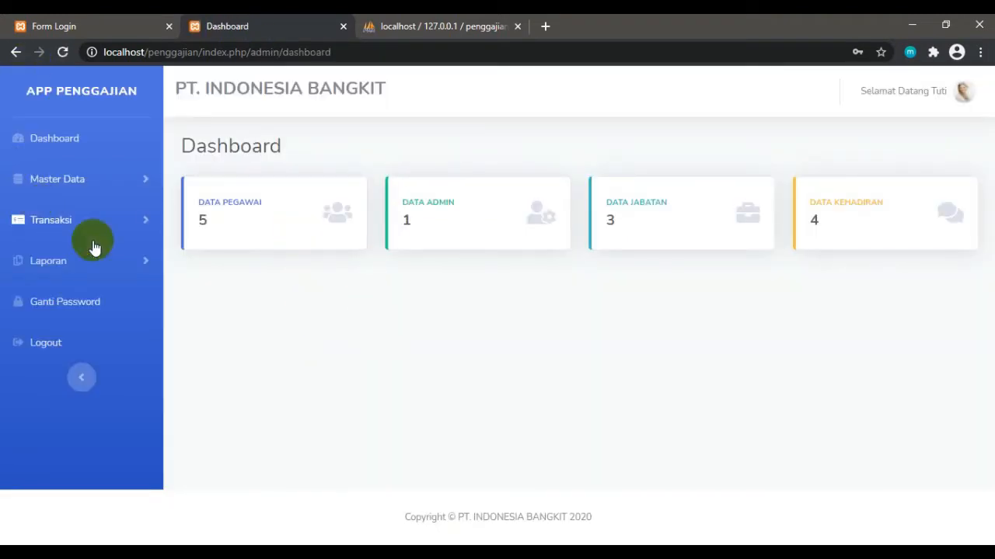
Reload the admin Dashboard and examine the entries under Master Data, Transaksi and Laporan.
{"action": "left_click", "coordinate": [50, 145]}
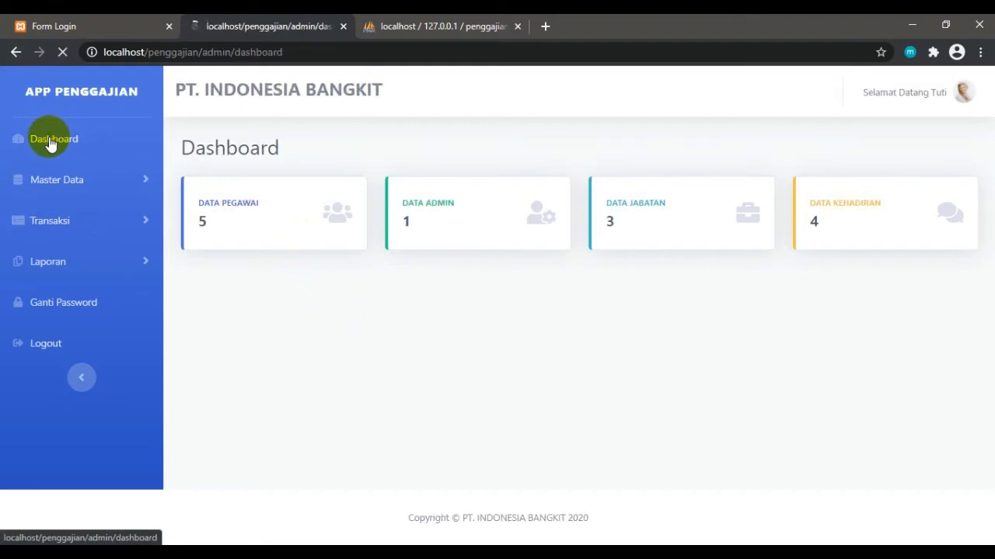
{"action": "left_click", "coordinate": [64, 181]}
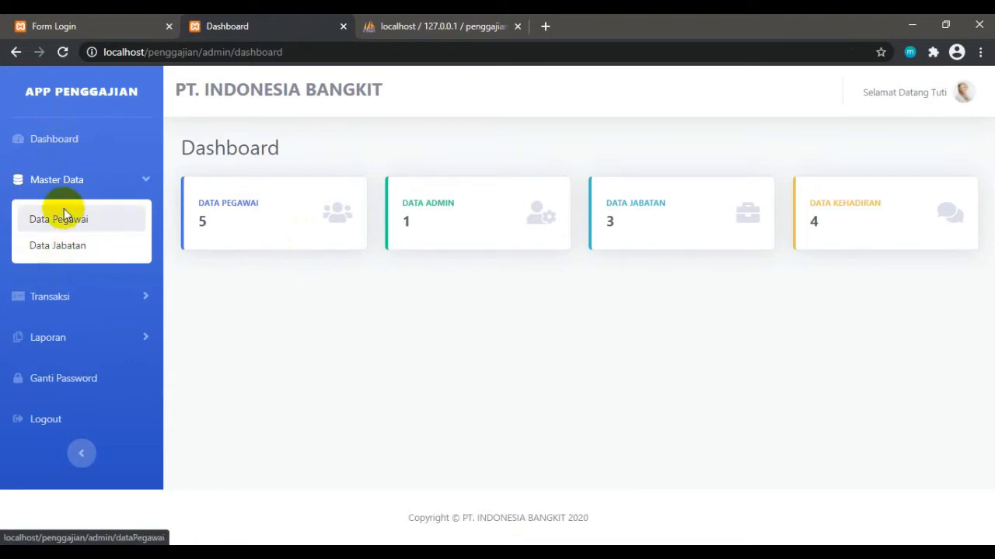
{"action": "left_click", "coordinate": [60, 183]}
{"action": "left_click", "coordinate": [51, 229]}
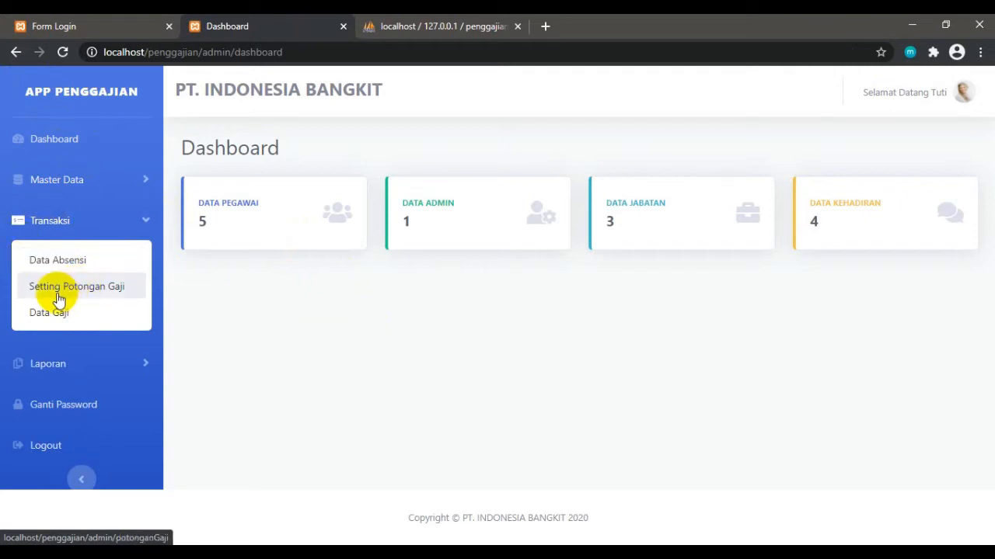
{"action": "left_click", "coordinate": [50, 220]}
{"action": "left_click", "coordinate": [48, 262]}
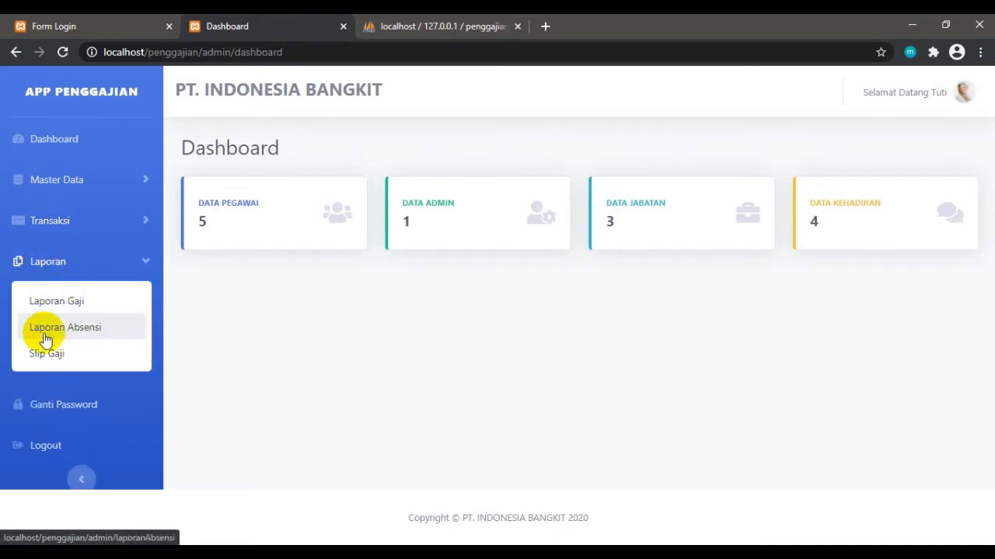
{"action": "left_click", "coordinate": [49, 264]}
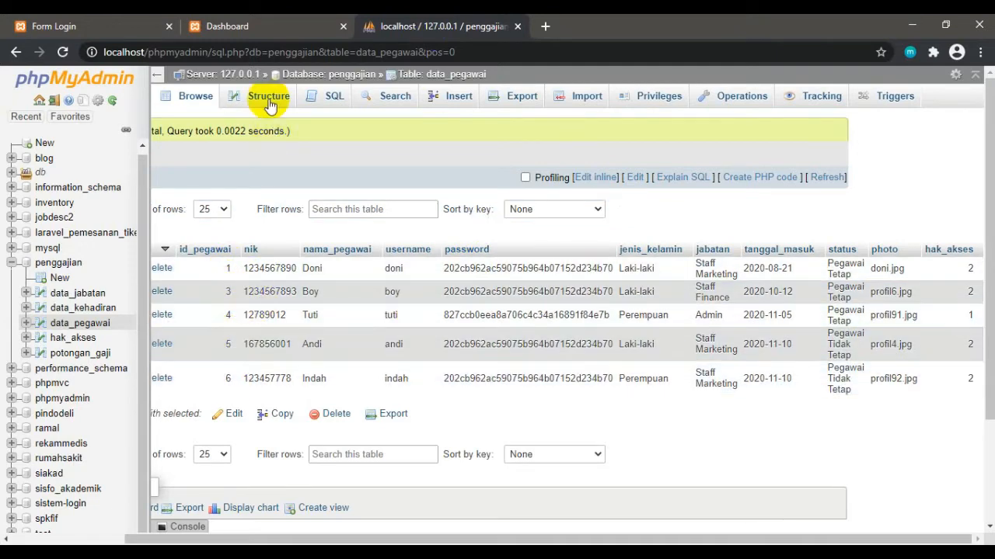
Compare the Data Pegawai and Data Admin counts on the Dashboard with the data_pegawai table in phpMyAdmin.
{"action": "left_click", "coordinate": [247, 26]}
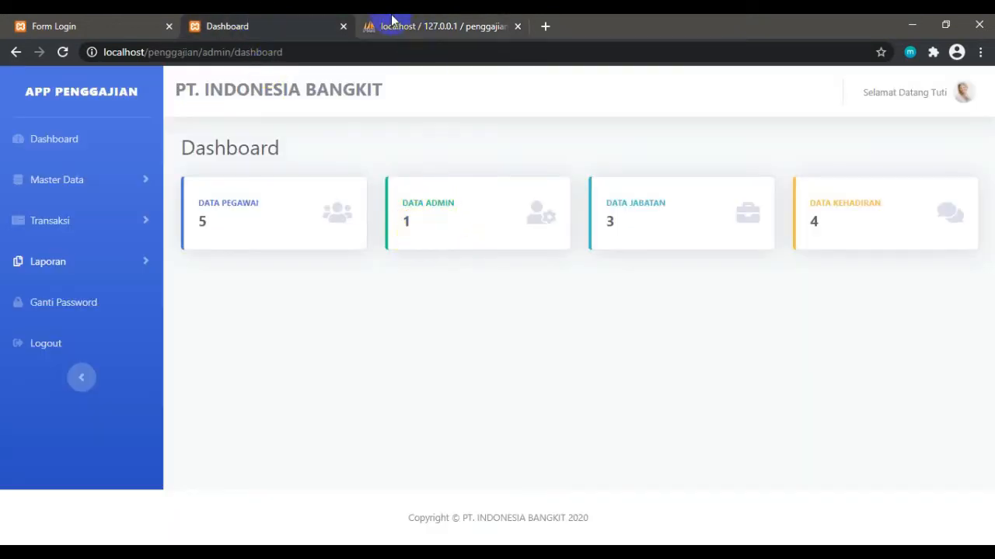
{"action": "left_click", "coordinate": [390, 25]}
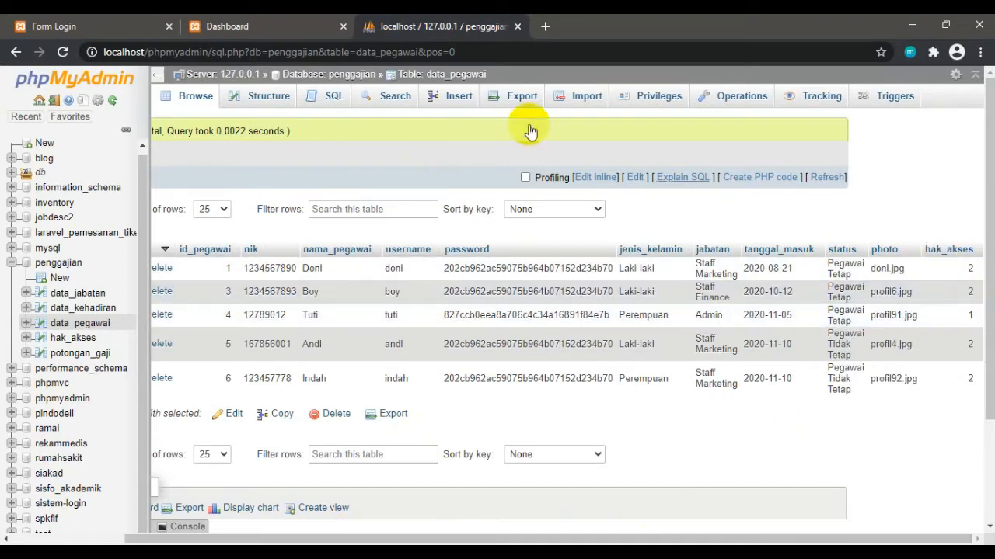
{"action": "left_click", "coordinate": [218, 27]}
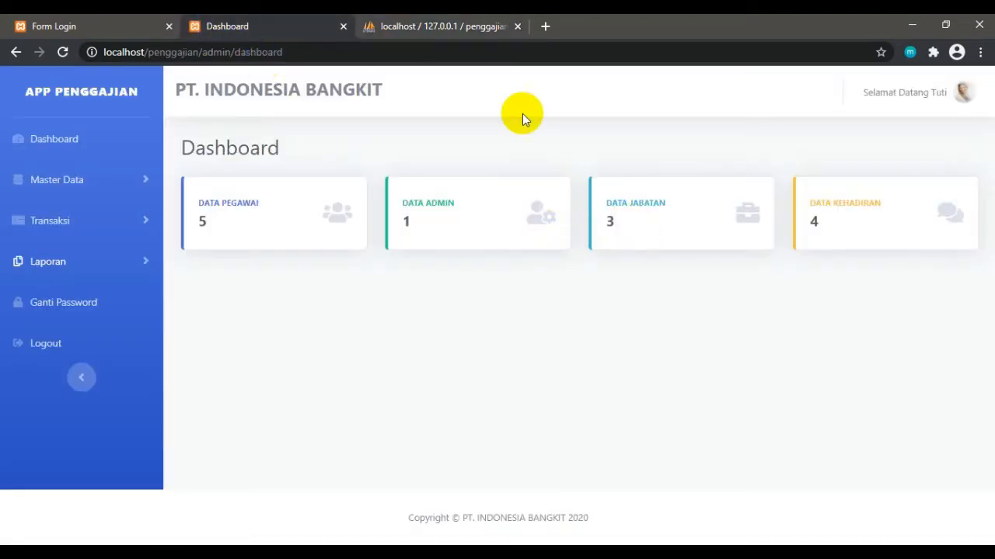
{"action": "left_click", "coordinate": [440, 28]}
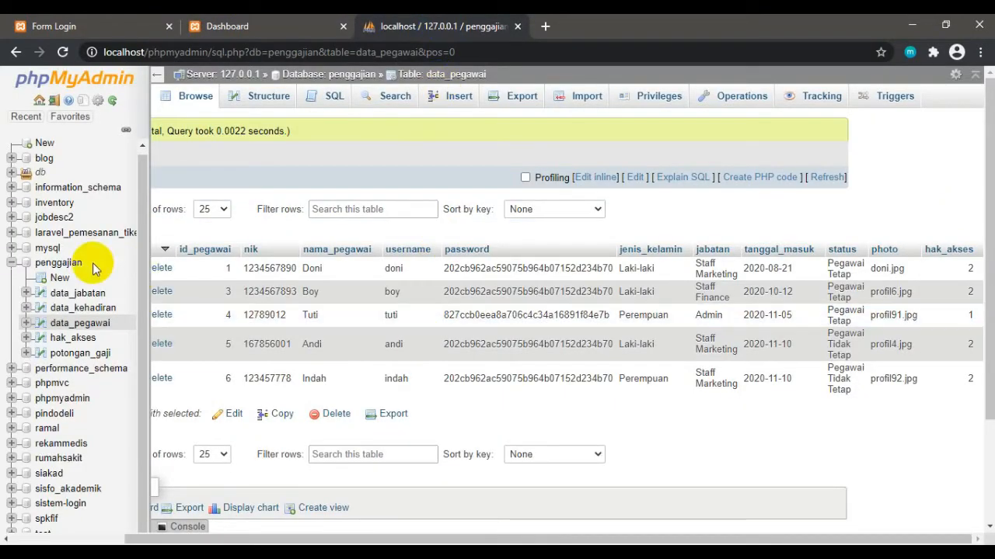
Open the data_jabatan table and compare its positions with the Data Jabatan count on the Dashboard.
{"action": "left_click", "coordinate": [67, 298]}
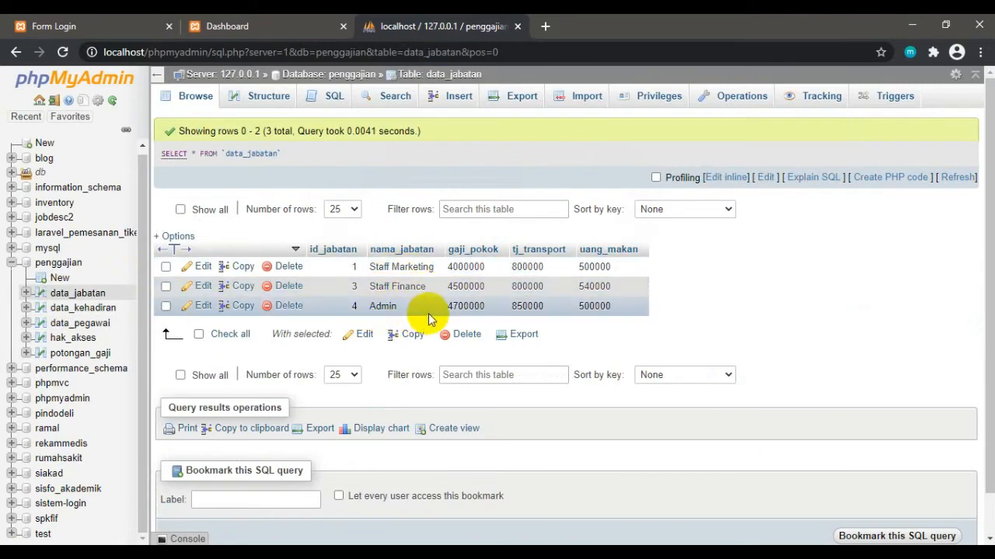
{"action": "left_click", "coordinate": [238, 29]}
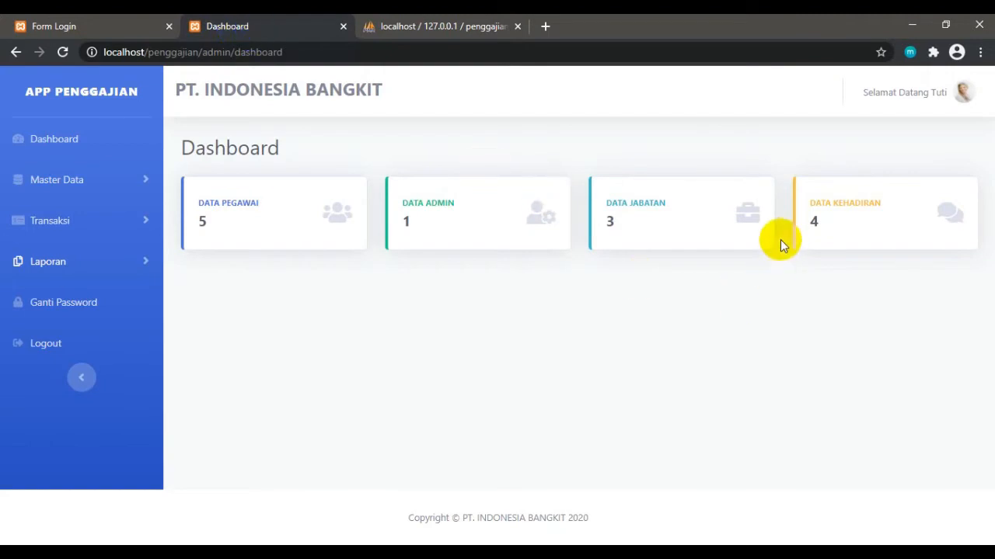
{"action": "left_click", "coordinate": [441, 27]}
{"action": "left_click", "coordinate": [230, 28]}
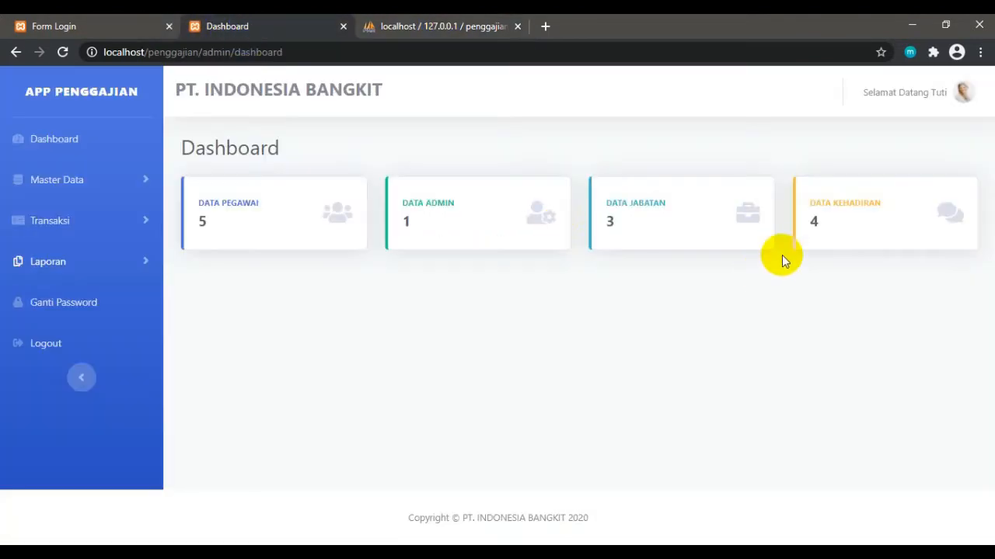
Open the data_kehadiran table, examine its bulan values, and compare its attendance records with the Data Kehadiran count on the Dashboard.
{"action": "left_click", "coordinate": [437, 26]}
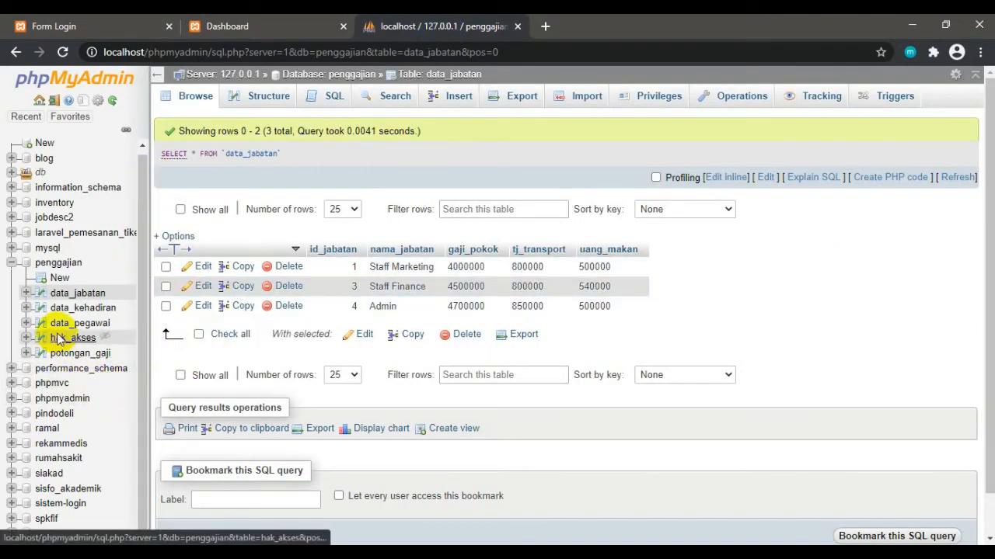
{"action": "left_click", "coordinate": [71, 308]}
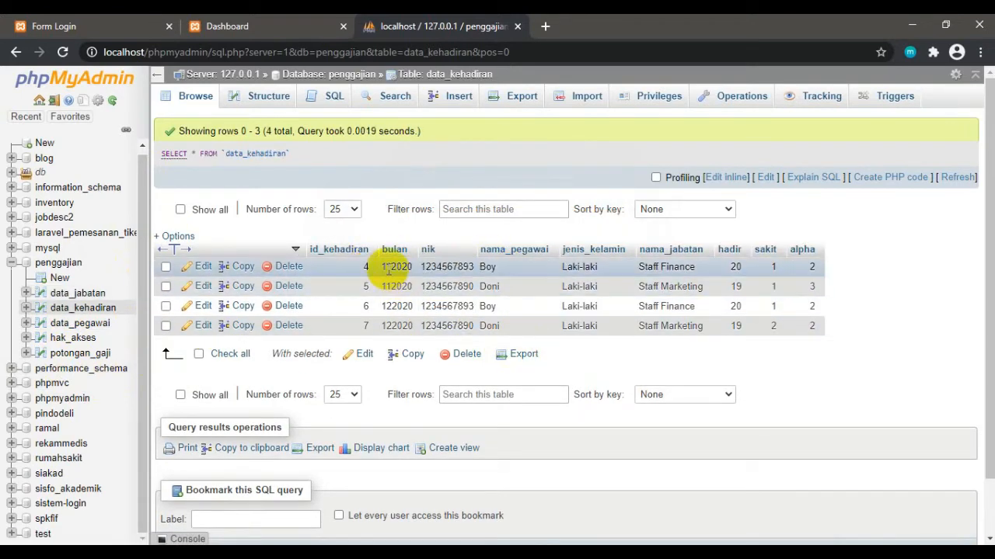
{"action": "left_click_drag", "start_coordinate": [382, 266], "coordinate": [395, 267]}
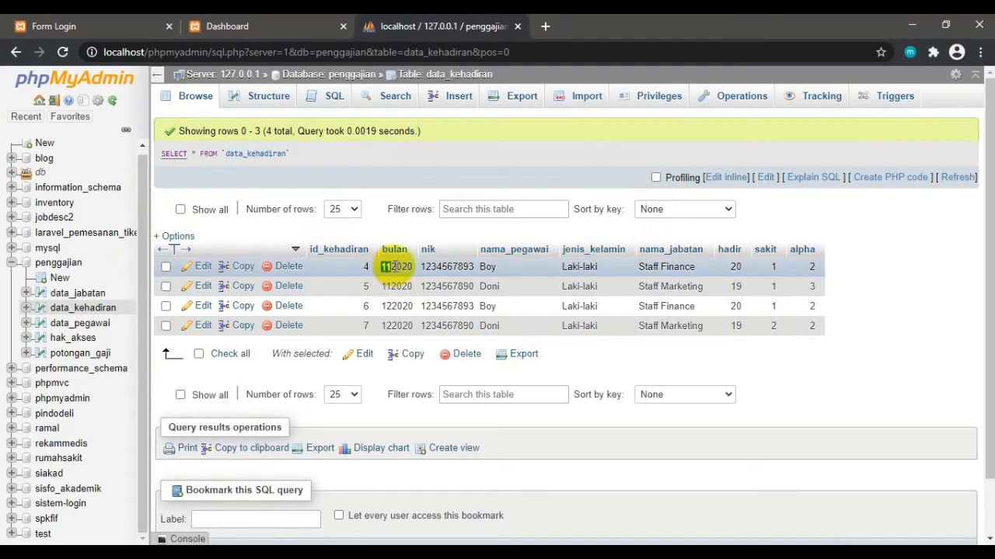
{"action": "left_click", "coordinate": [385, 306]}
{"action": "left_click_drag", "start_coordinate": [386, 306], "coordinate": [399, 304]}
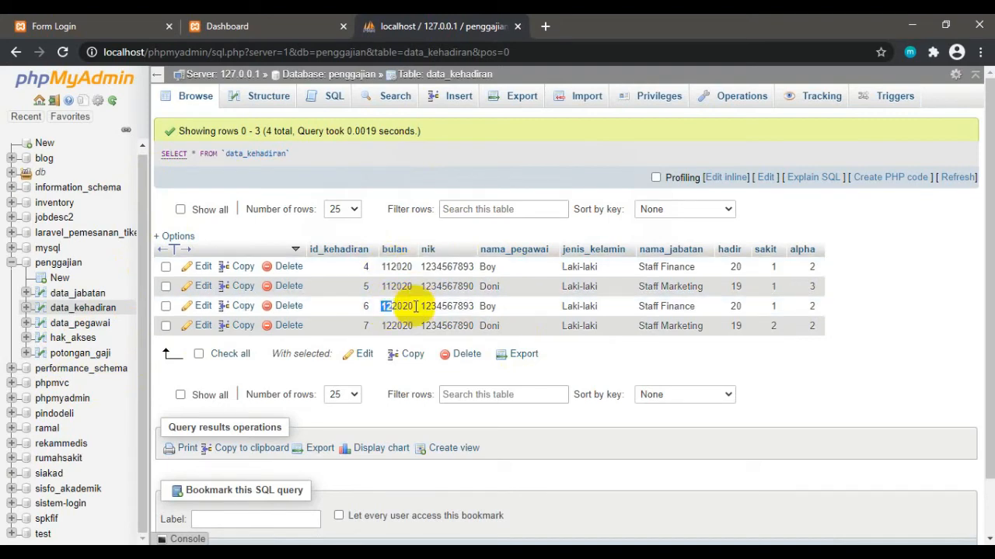
{"action": "left_click", "coordinate": [256, 26]}
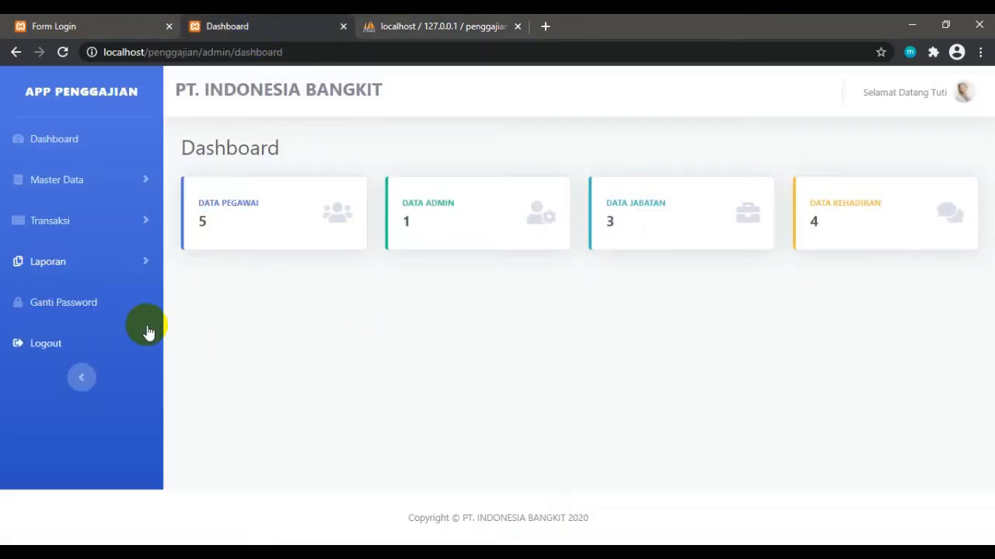
Open the Data Pegawai page under Master Data and reduce the page zoom by one level.
{"action": "left_click", "coordinate": [62, 186]}
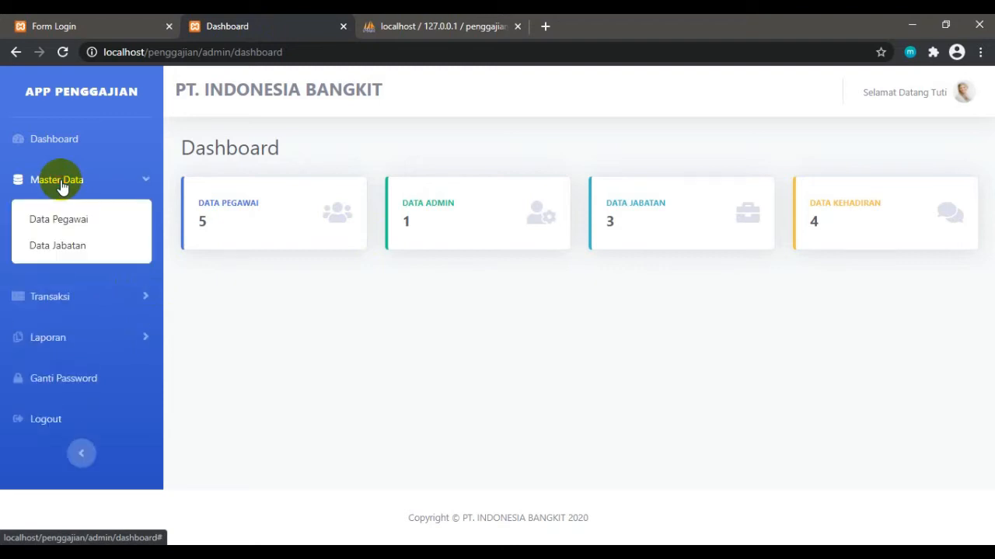
{"action": "left_click", "coordinate": [60, 223]}
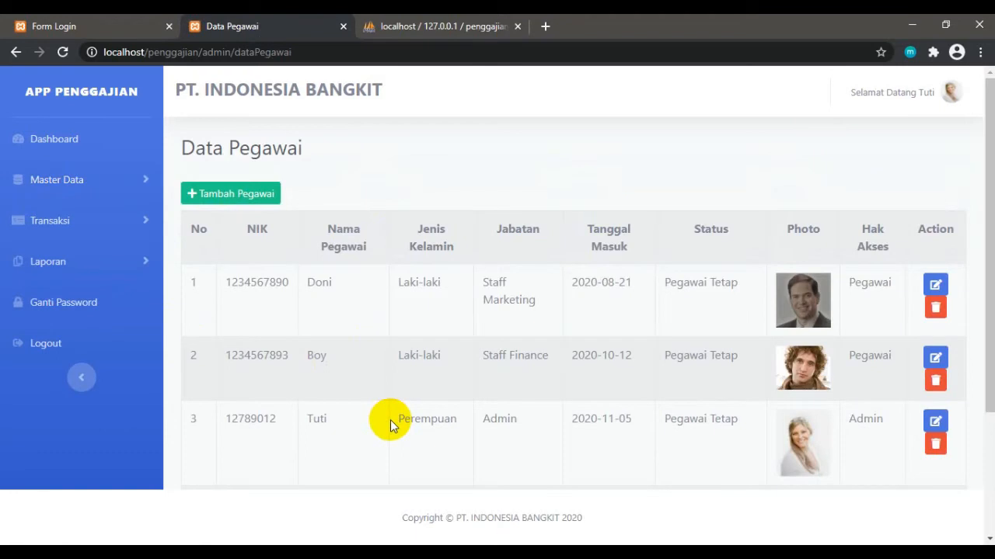
{"action": "left_click", "coordinate": [980, 52]}
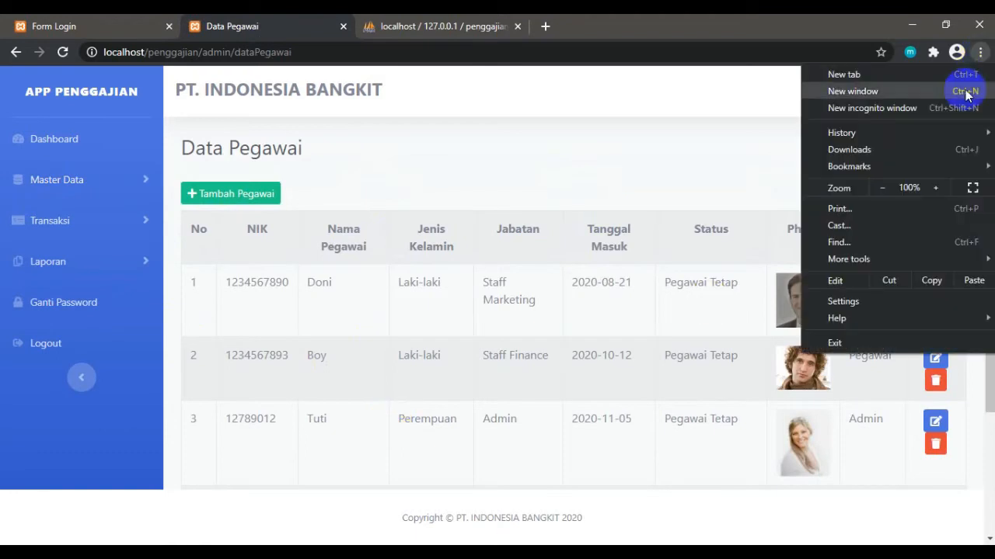
{"action": "left_click", "coordinate": [884, 188]}
{"action": "left_click", "coordinate": [644, 159]}
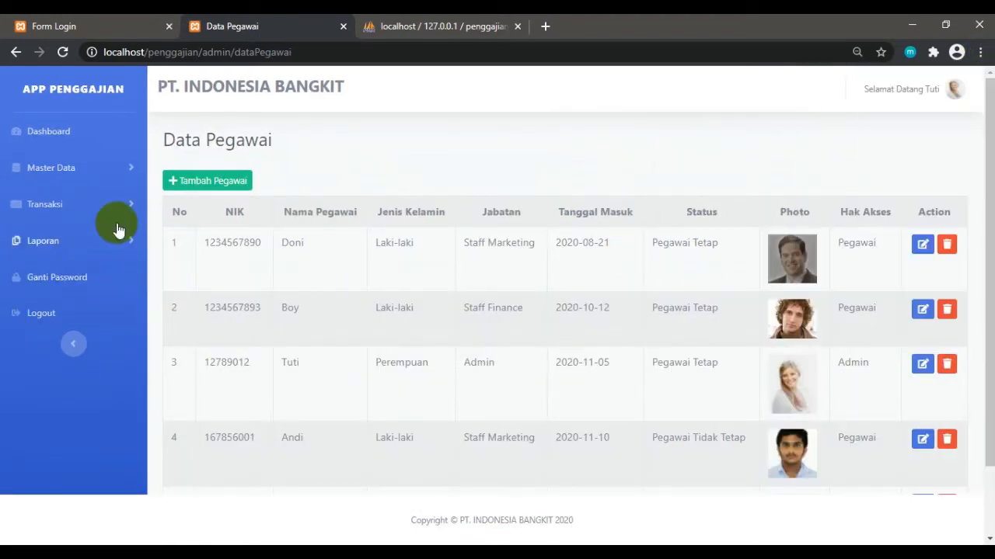
Examine all employee rows in the Data Pegawai table, including the position, status, photo, access right and action columns.
{"action": "scroll", "coordinate": [386, 225], "scroll_direction": "down", "scroll_amount": 2}
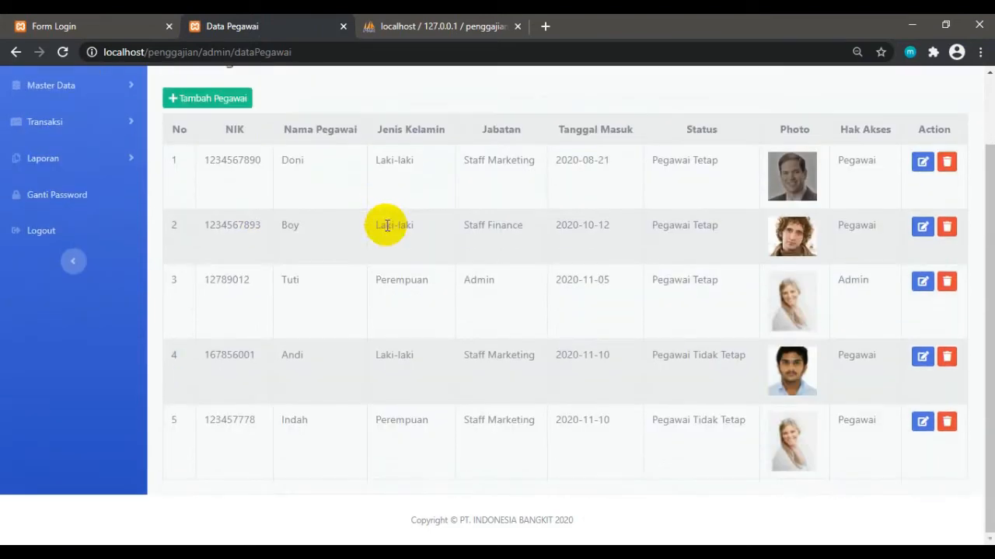
{"action": "scroll", "coordinate": [411, 381], "scroll_direction": "up", "scroll_amount": 2}
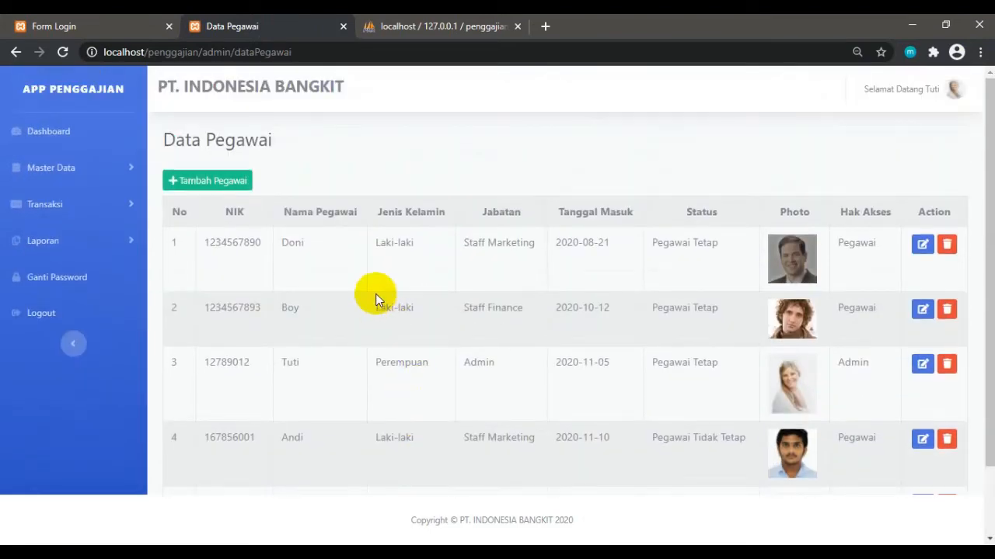
{"action": "scroll", "coordinate": [375, 299], "scroll_direction": "down", "scroll_amount": 2}
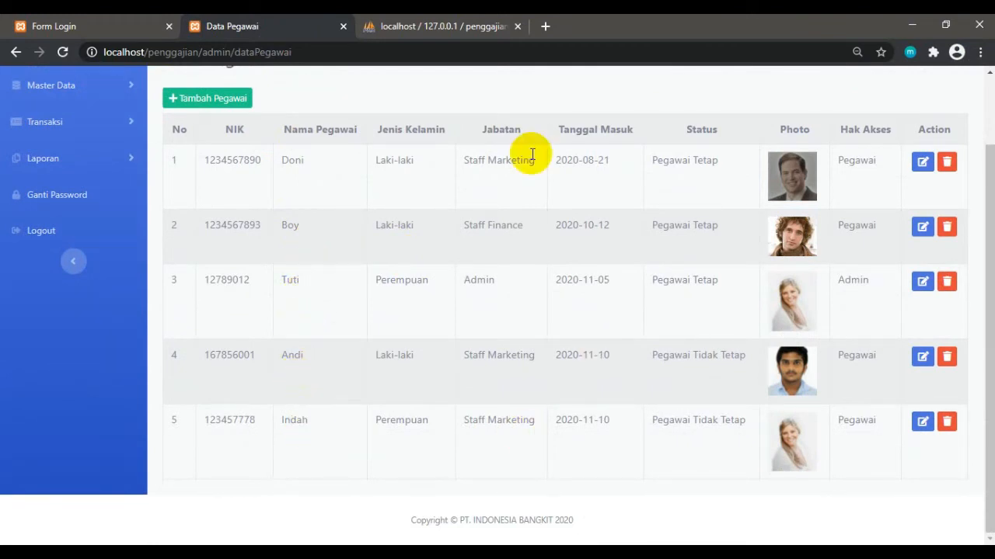
{"action": "scroll", "coordinate": [268, 126], "scroll_direction": "up", "scroll_amount": 2}
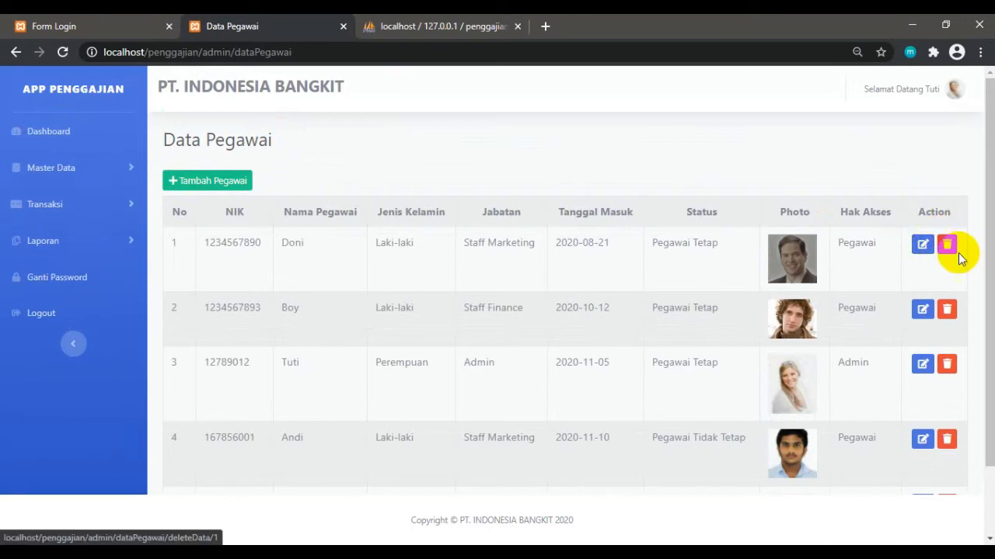
{"action": "scroll", "coordinate": [407, 106], "scroll_direction": "down", "scroll_amount": 2}
{"action": "scroll", "coordinate": [417, 138], "scroll_direction": "up", "scroll_amount": 2}
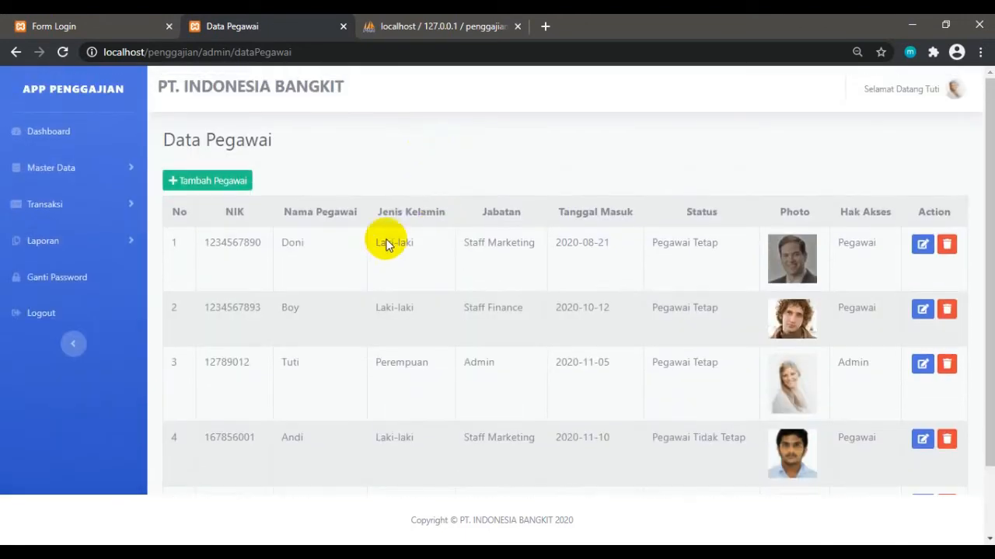
Start adding a new employee and enter the employee's NIK number in the Tambah Data Pegawai form.
{"action": "left_click", "coordinate": [204, 179]}
{"action": "left_click", "coordinate": [206, 214]}
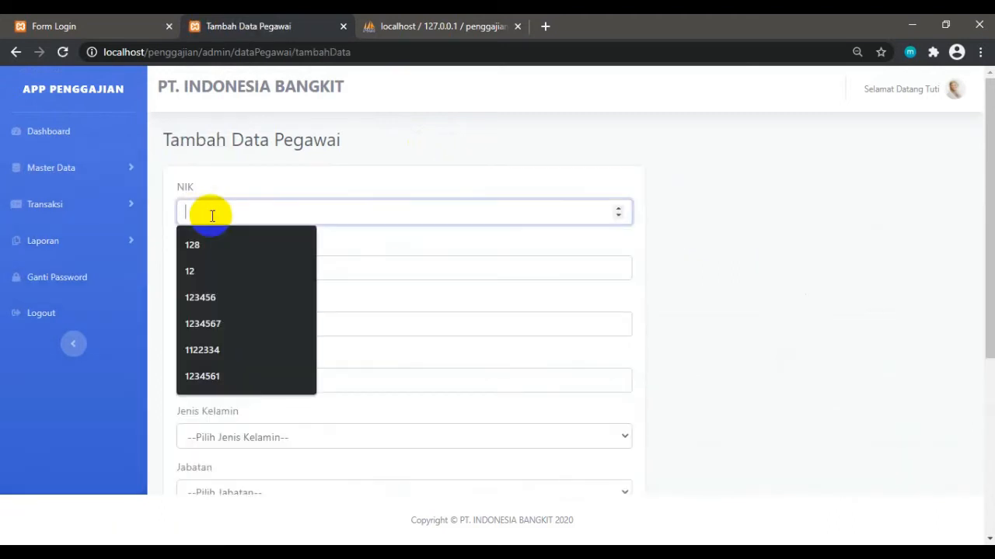
{"action": "type", "text": "1122"}
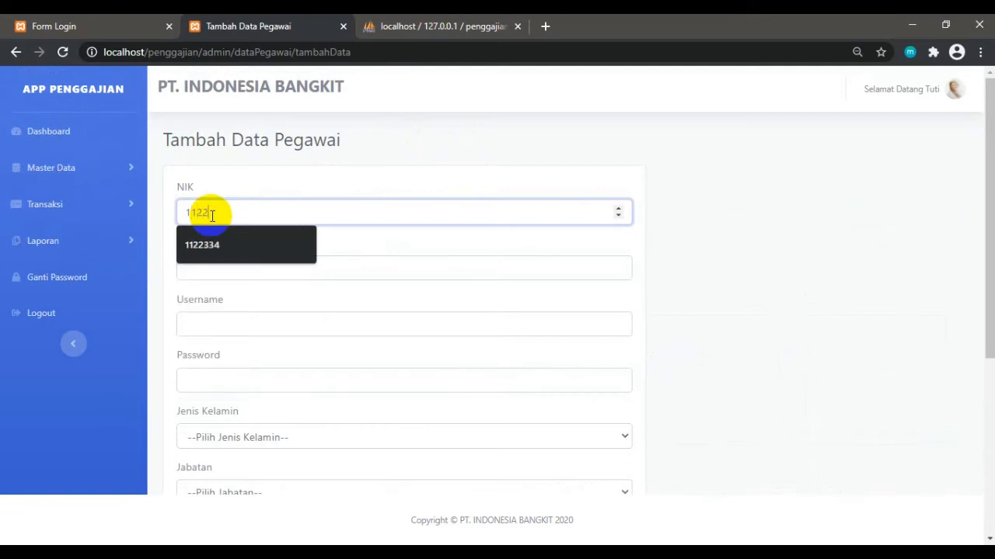
{"action": "type", "text": "334456"}
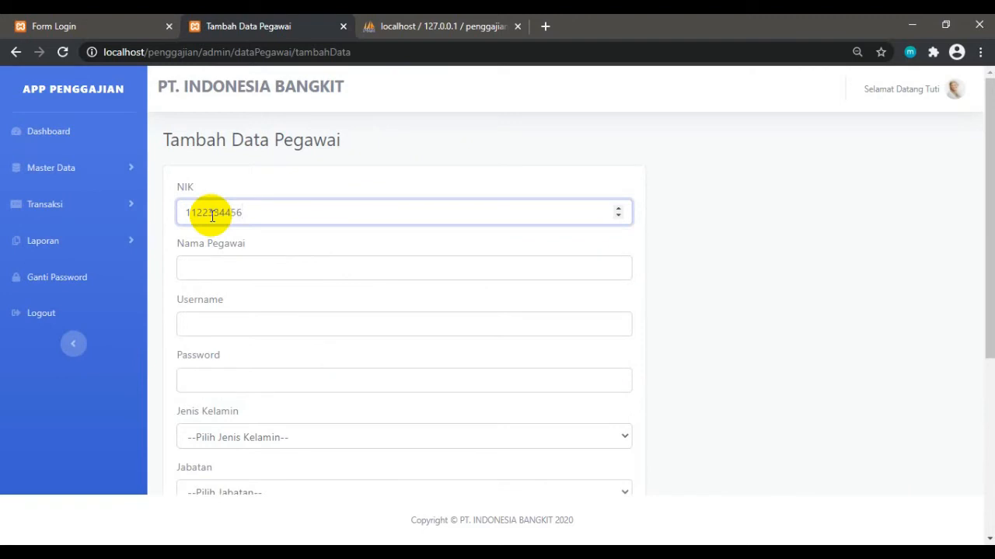
Fill in the new employee's name, username and account password.
{"action": "left_click", "coordinate": [219, 268]}
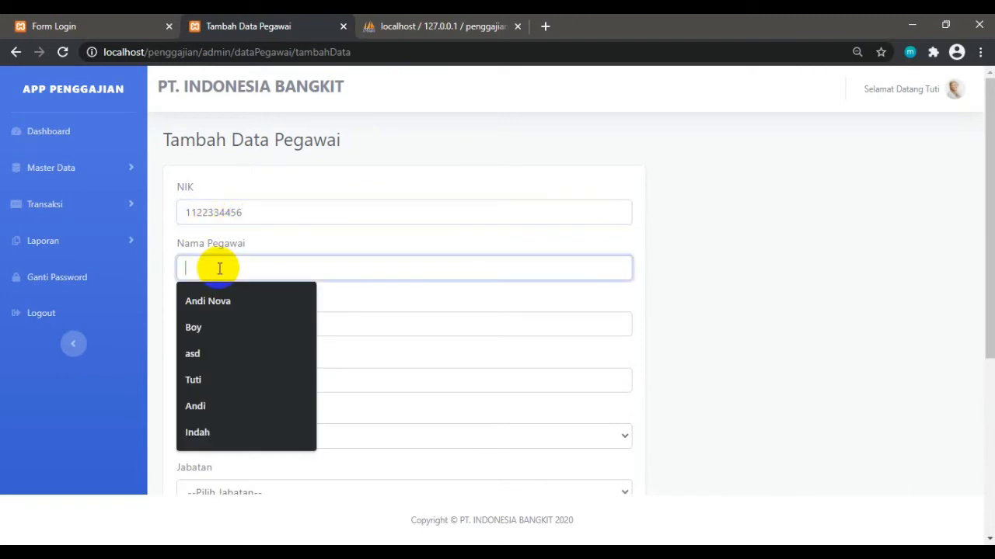
{"action": "type", "text": "Sandi"}
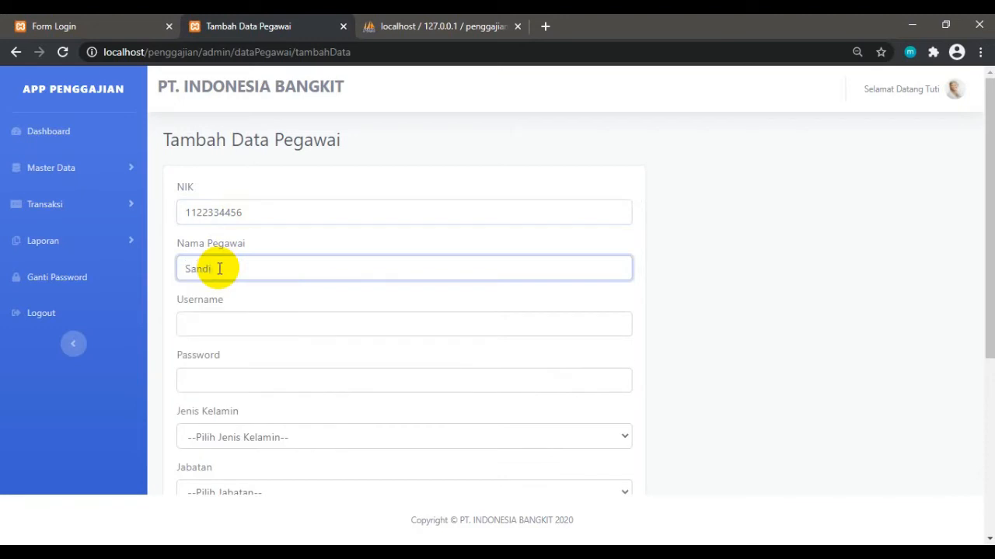
{"action": "left_click", "coordinate": [225, 325]}
{"action": "type", "text": "sandi"}
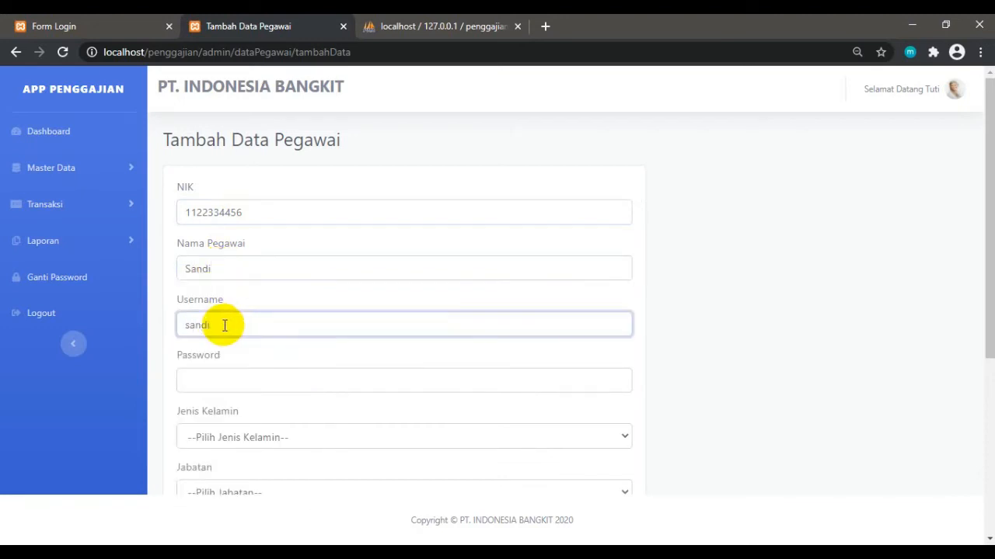
{"action": "scroll", "coordinate": [225, 325], "scroll_direction": "down", "scroll_amount": 2}
{"action": "left_click", "coordinate": [201, 236]}
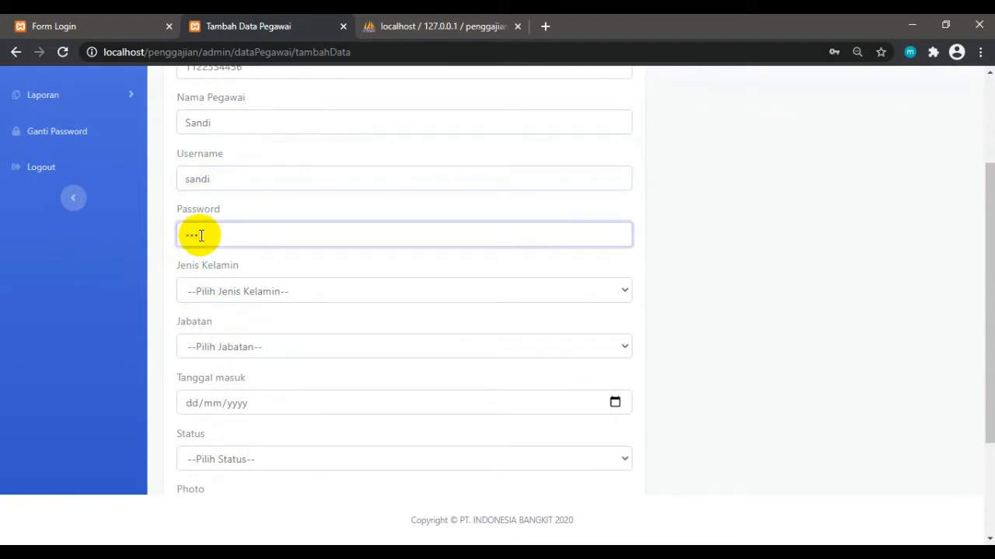
Set the new employee's Jenis Kelamin to Laki-laki and Jabatan to Staff Finance.
{"action": "left_click", "coordinate": [228, 291]}
{"action": "left_click", "coordinate": [207, 325]}
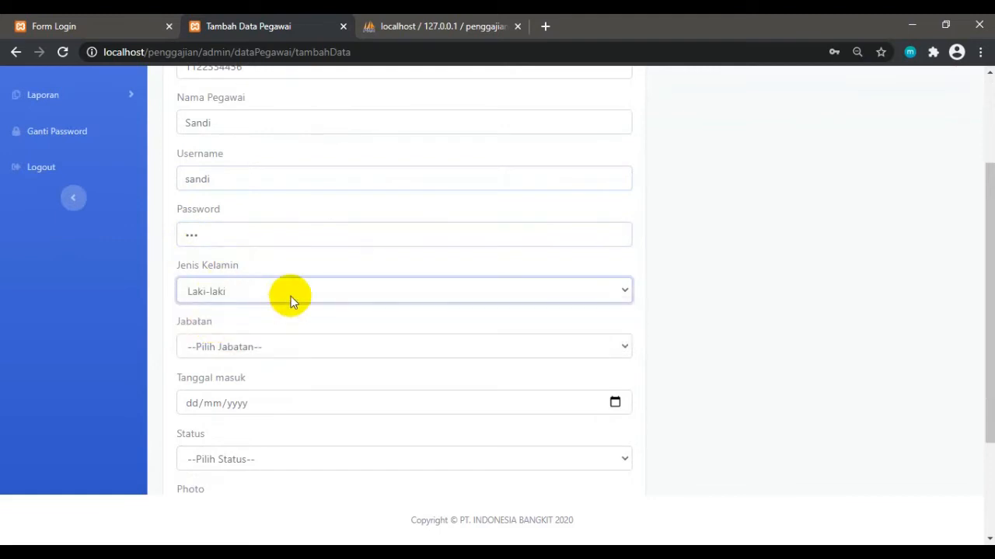
{"action": "left_click", "coordinate": [257, 350]}
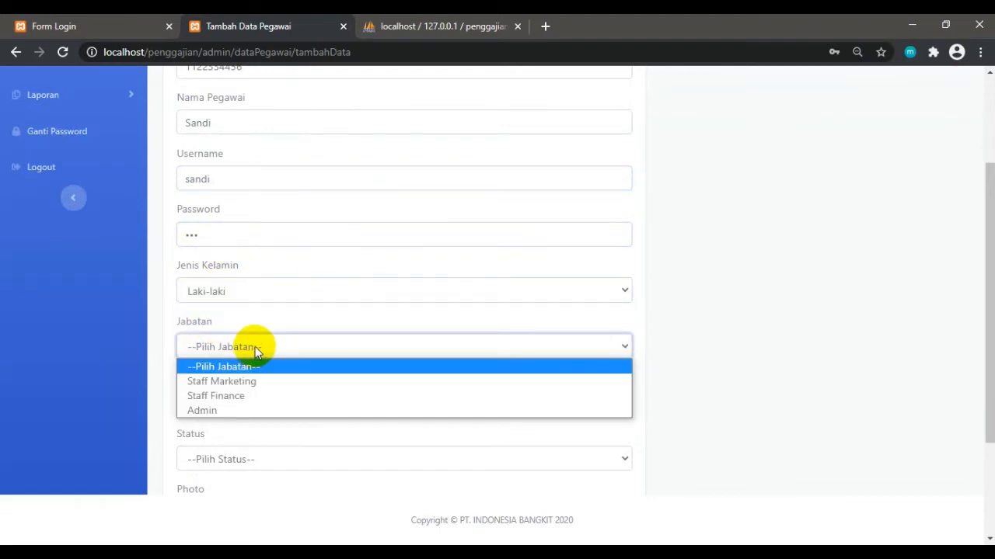
{"action": "left_click", "coordinate": [227, 397]}
Set the employee's Tanggal masuk to 07/12/2020 and Status to Pegawai Tidak Tetap.
{"action": "scroll", "coordinate": [218, 334], "scroll_direction": "down", "scroll_amount": 1}
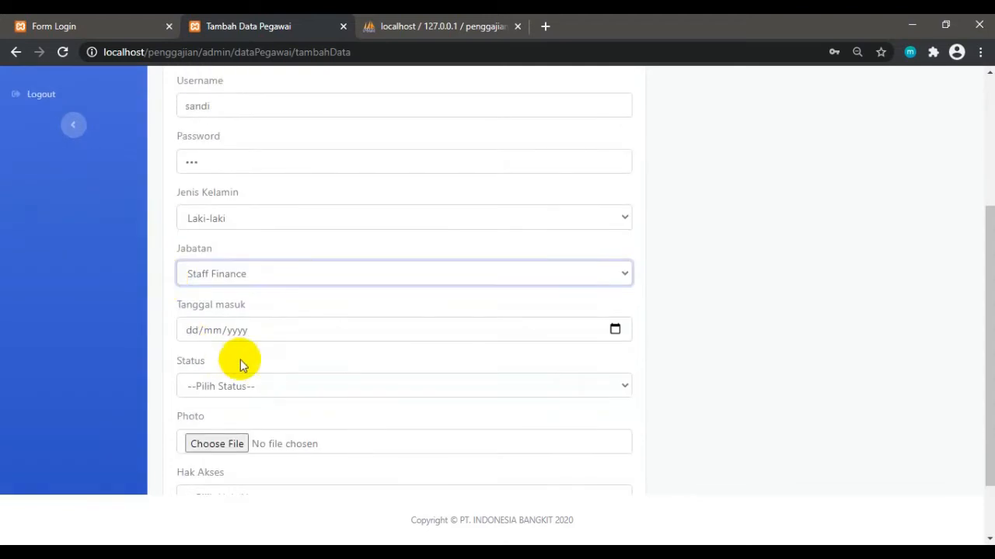
{"action": "left_click", "coordinate": [615, 329]}
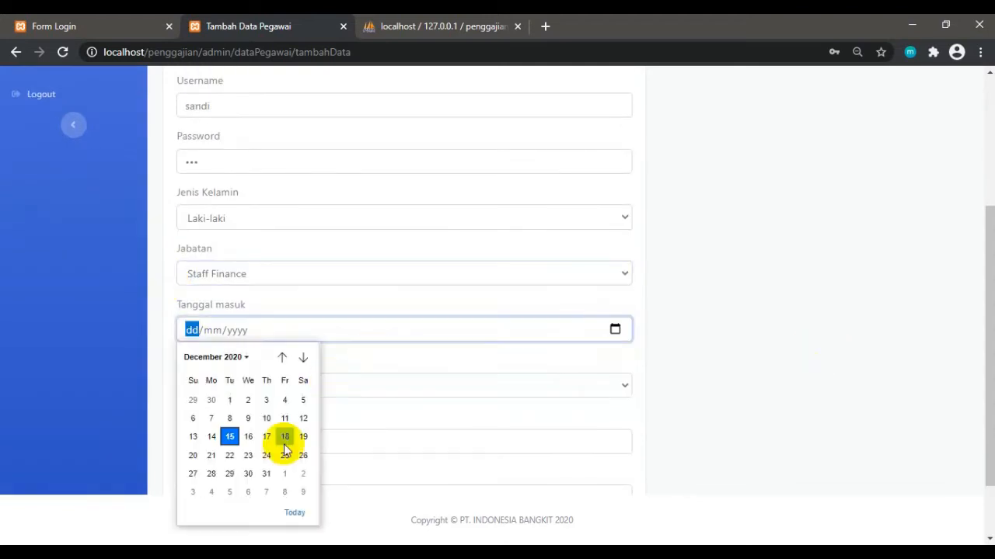
{"action": "left_click", "coordinate": [211, 420]}
{"action": "scroll", "coordinate": [202, 324], "scroll_direction": "down", "scroll_amount": 2}
{"action": "left_click", "coordinate": [235, 307]}
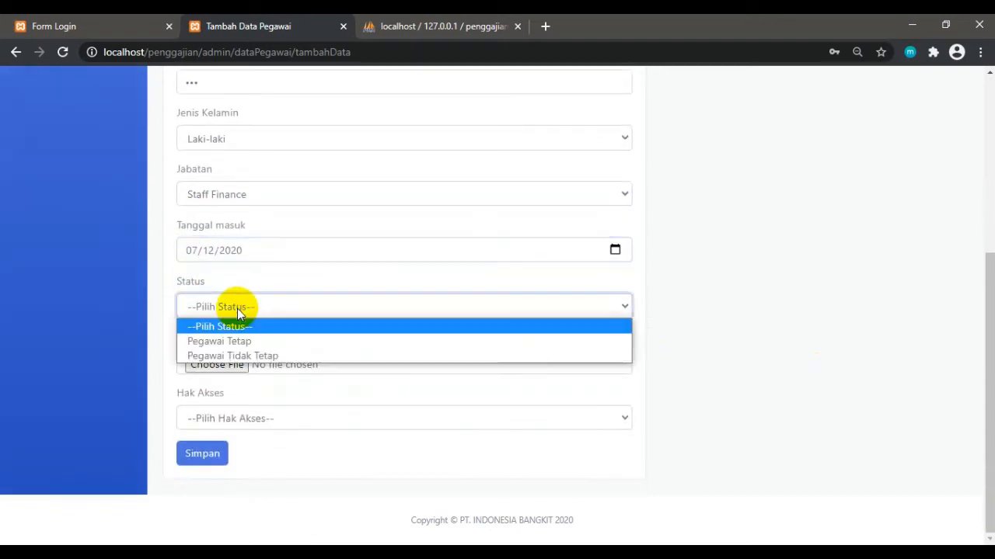
{"action": "left_click", "coordinate": [242, 356]}
Open the file selection for the employee's Photo and go to the DATA (D:) drive.
{"action": "left_click", "coordinate": [223, 365]}
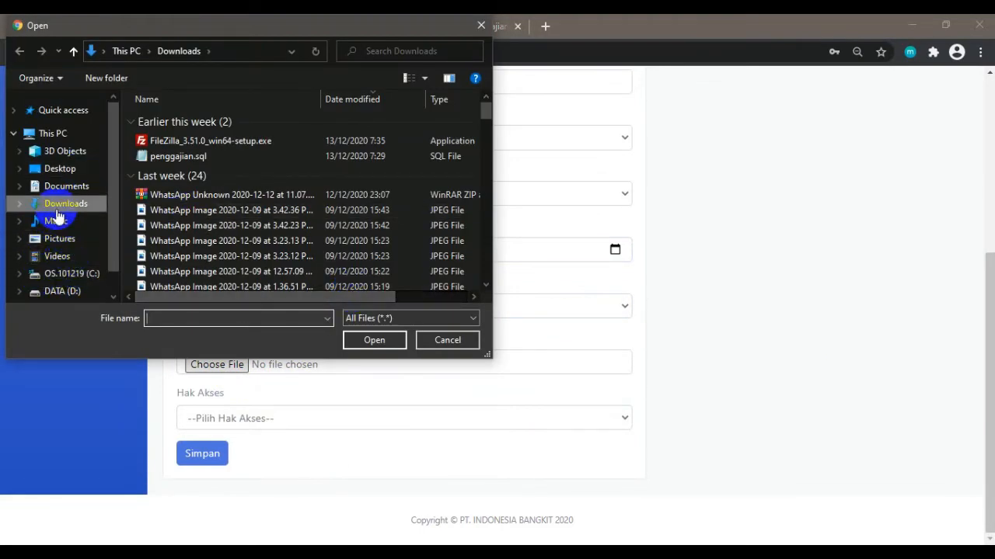
{"action": "scroll", "coordinate": [66, 225], "scroll_direction": "down", "scroll_amount": 1}
{"action": "left_click", "coordinate": [48, 261]}
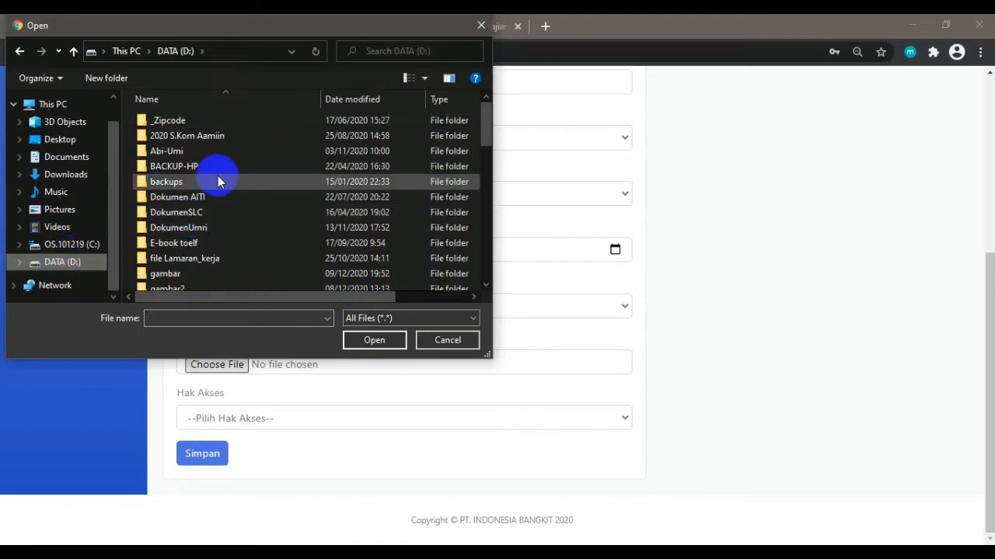
{"action": "scroll", "coordinate": [195, 156], "scroll_direction": "down", "scroll_amount": 3}
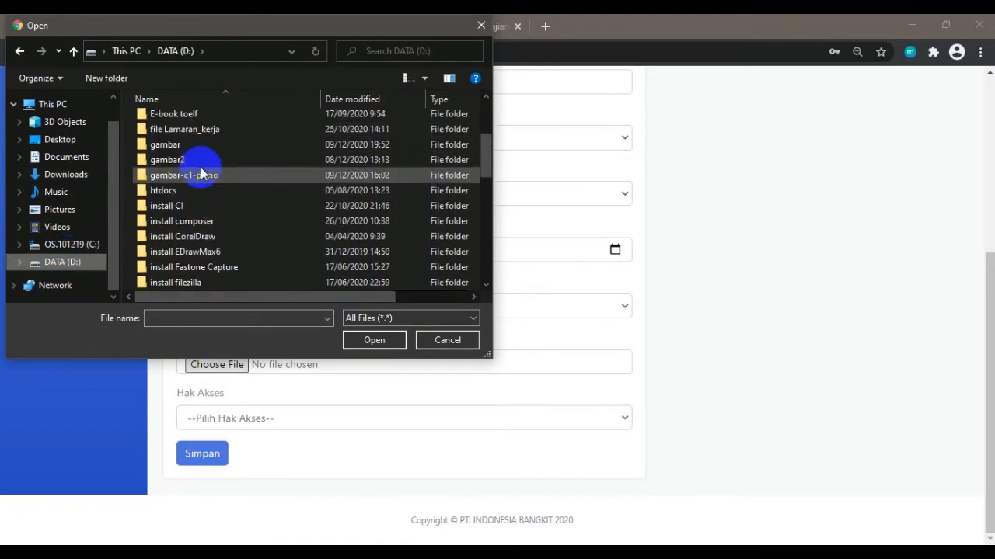
{"action": "double_click", "coordinate": [171, 144]}
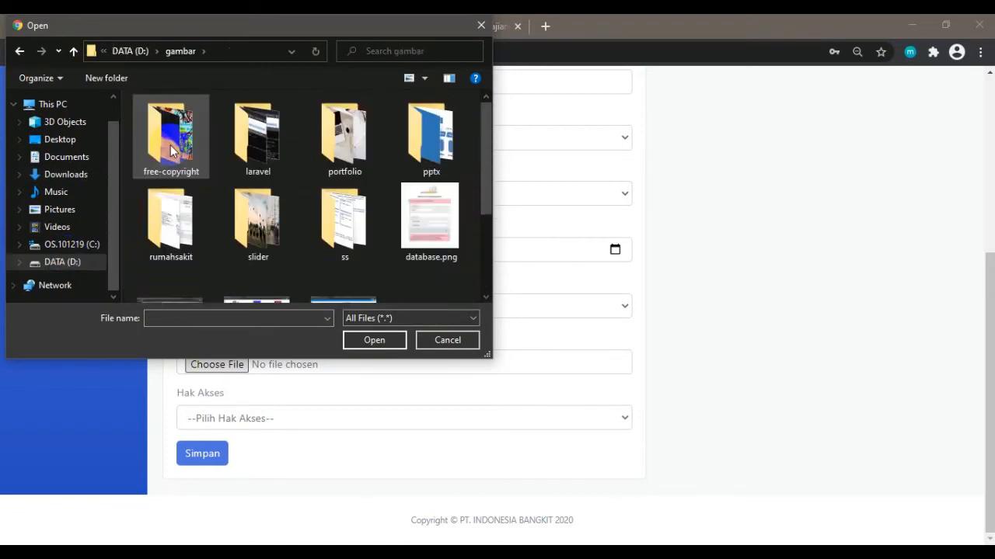
{"action": "scroll", "coordinate": [297, 215], "scroll_direction": "down", "scroll_amount": 2}
{"action": "scroll", "coordinate": [298, 219], "scroll_direction": "up", "scroll_amount": 2}
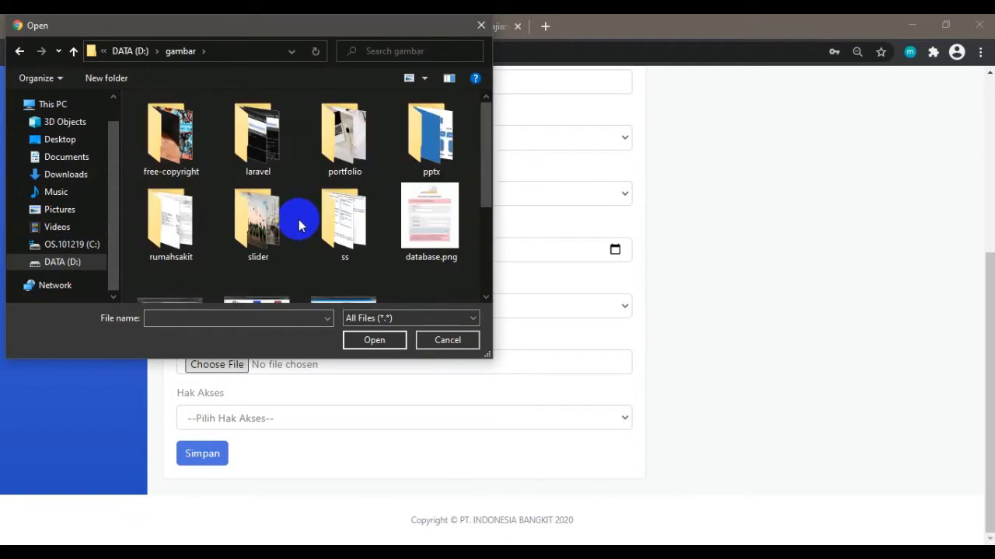
{"action": "left_click", "coordinate": [19, 50]}
{"action": "scroll", "coordinate": [194, 280], "scroll_direction": "down", "scroll_amount": 1}
{"action": "double_click", "coordinate": [163, 251]}
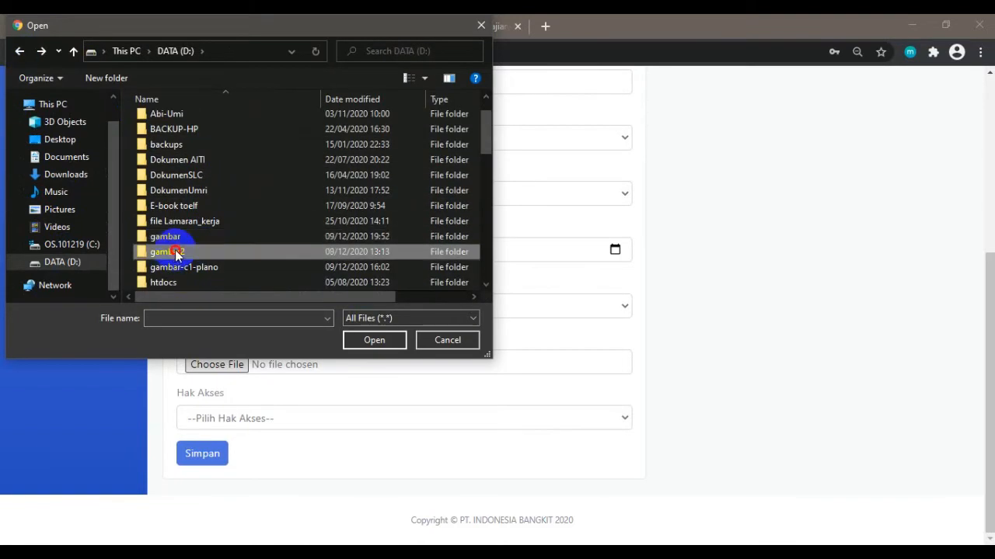
{"action": "left_click", "coordinate": [19, 50]}
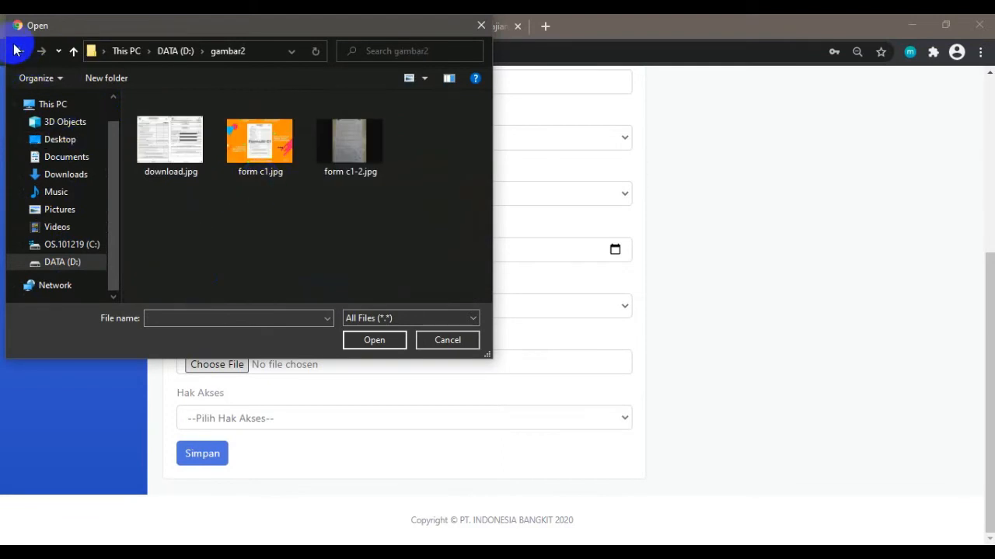
{"action": "scroll", "coordinate": [256, 221], "scroll_direction": "down", "scroll_amount": 11}
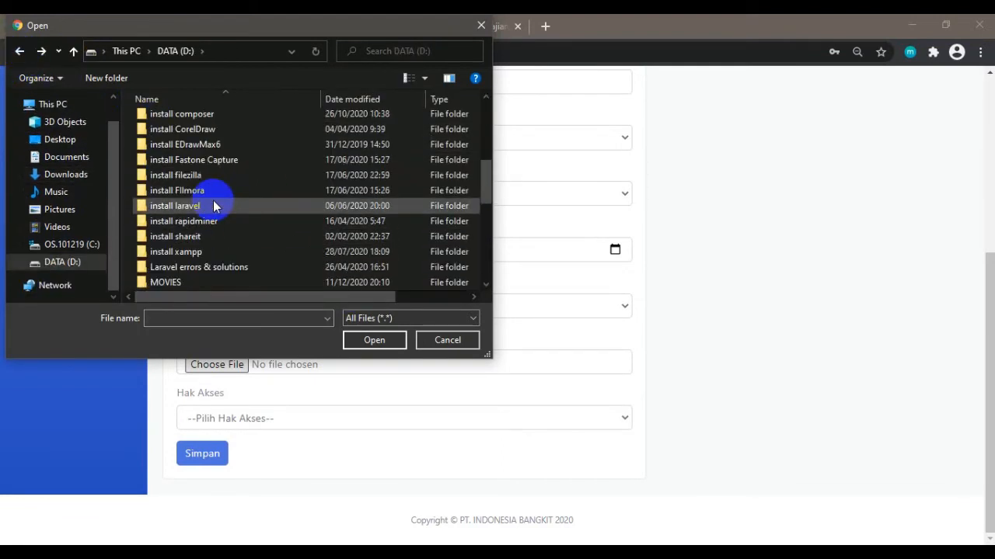
{"action": "scroll", "coordinate": [227, 223], "scroll_direction": "up", "scroll_amount": 11}
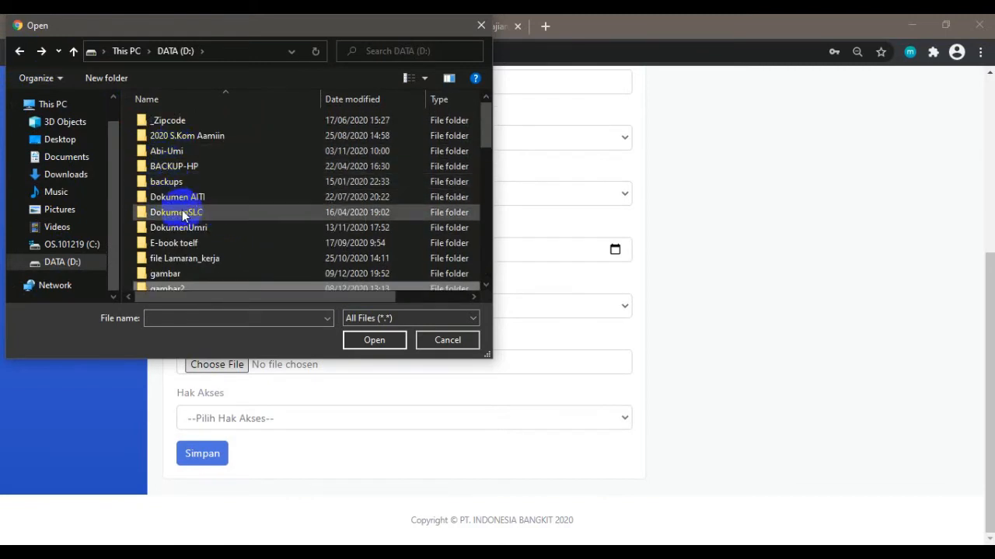
Choose profil5.jpg from the pass photo folder on DATA (D:) as the employee's Photo.
{"action": "scroll", "coordinate": [195, 226], "scroll_direction": "down", "scroll_amount": 1}
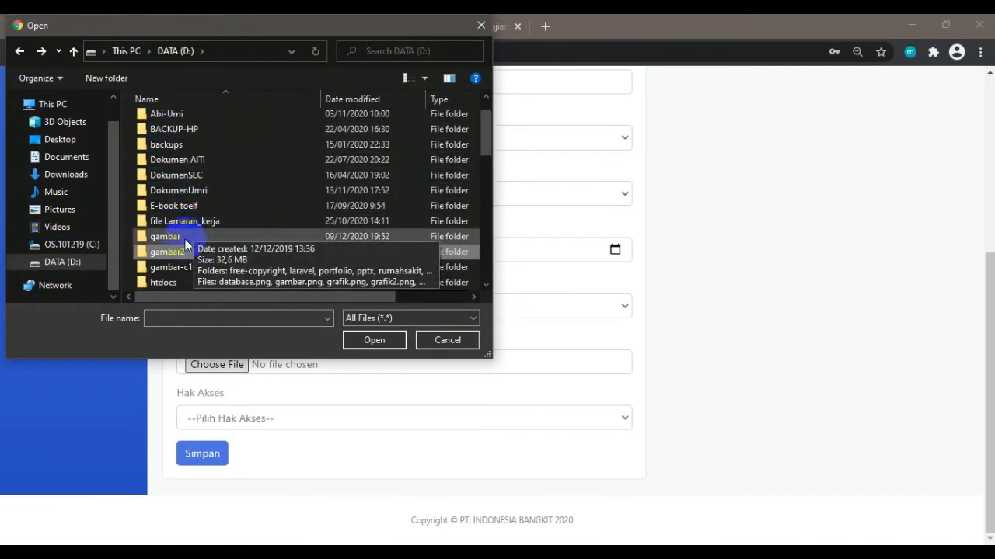
{"action": "scroll", "coordinate": [190, 233], "scroll_direction": "down", "scroll_amount": 1}
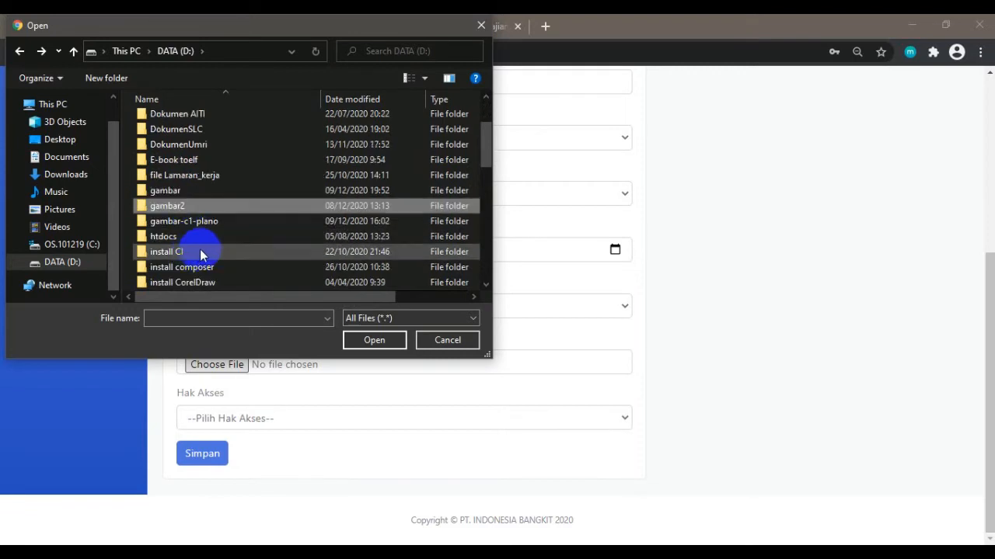
{"action": "scroll", "coordinate": [200, 251], "scroll_direction": "down", "scroll_amount": 1}
{"action": "scroll", "coordinate": [206, 253], "scroll_direction": "down", "scroll_amount": 1}
{"action": "scroll", "coordinate": [207, 256], "scroll_direction": "down", "scroll_amount": 1}
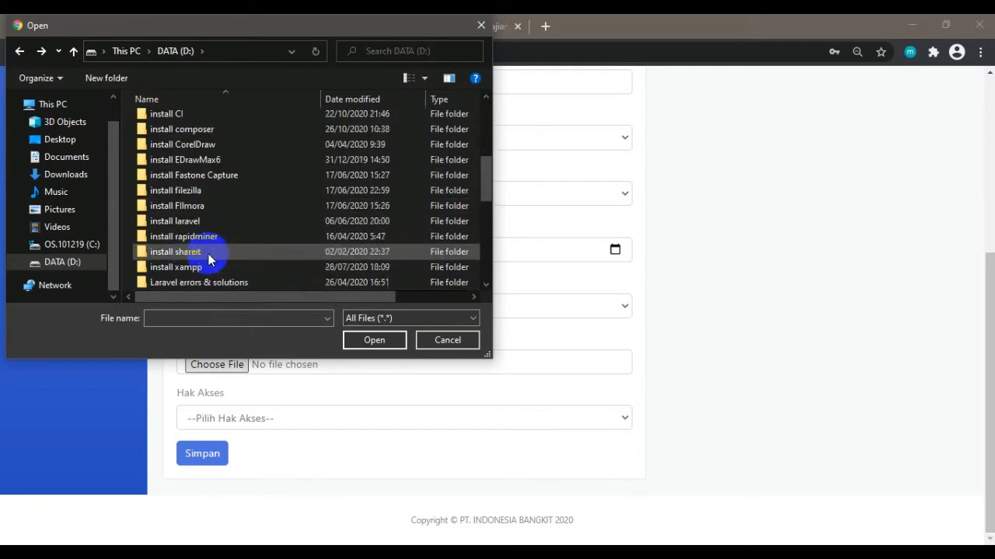
{"action": "scroll", "coordinate": [209, 260], "scroll_direction": "down", "scroll_amount": 1}
{"action": "scroll", "coordinate": [209, 260], "scroll_direction": "down", "scroll_amount": 1}
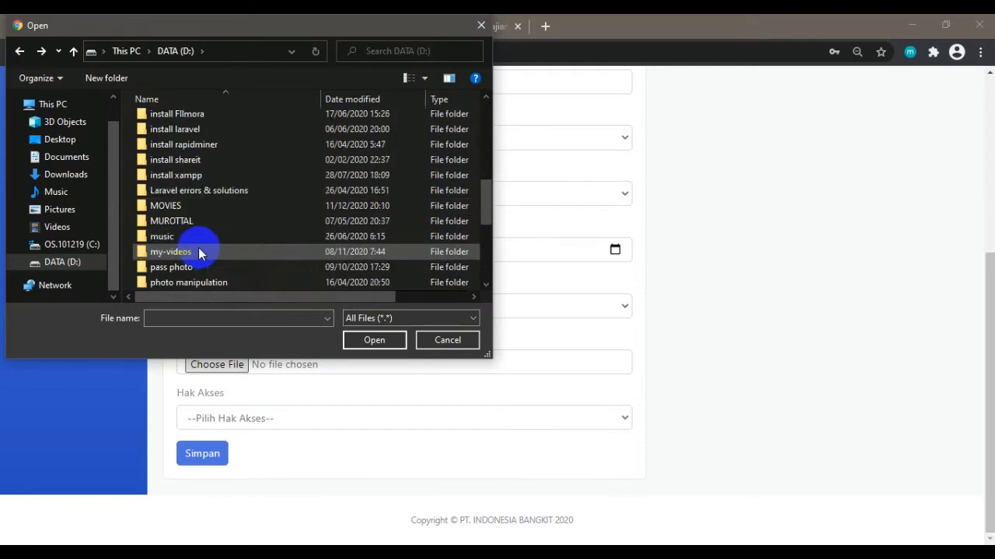
{"action": "double_click", "coordinate": [194, 266]}
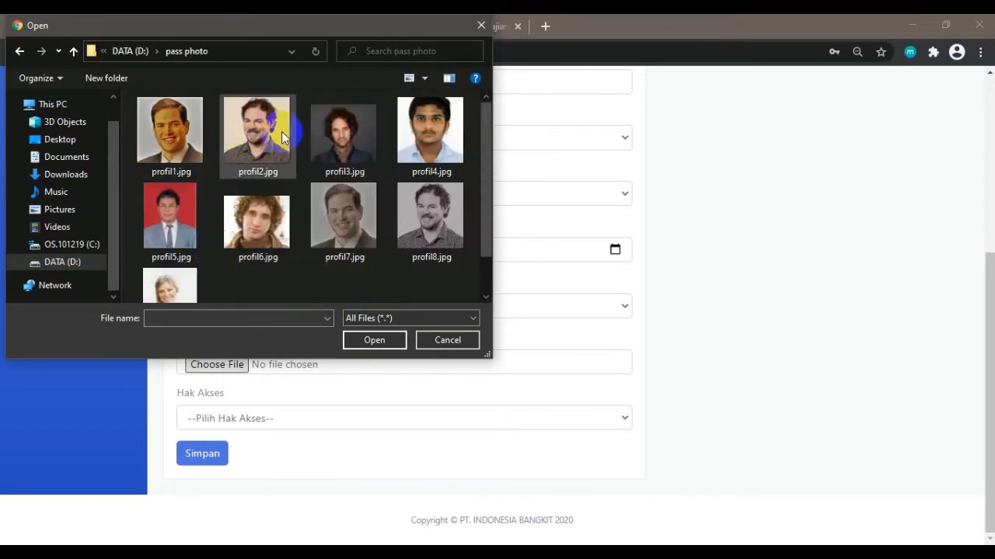
{"action": "left_click", "coordinate": [174, 232]}
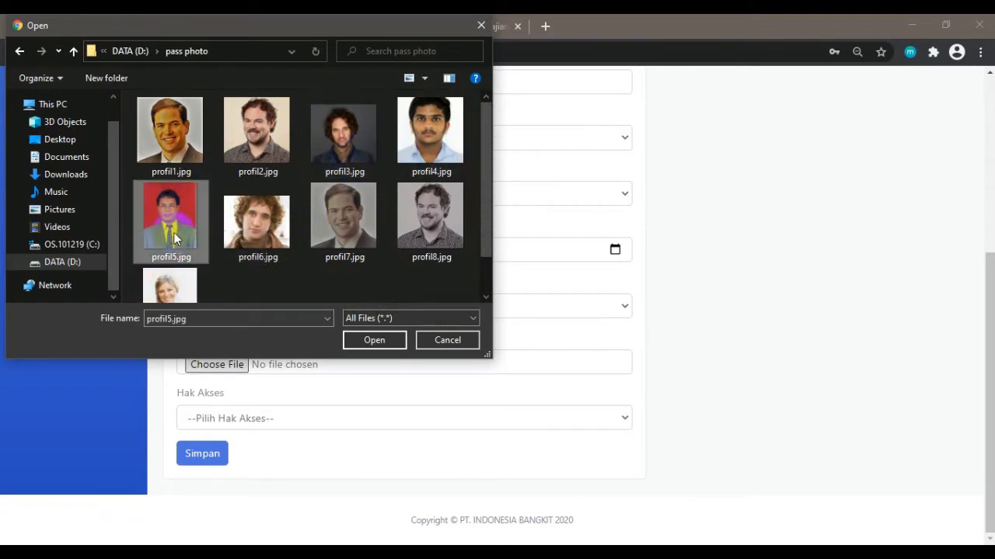
{"action": "left_click", "coordinate": [373, 340]}
Set the new employee's Hak Akses to Pegawai and save the record.
{"action": "left_click", "coordinate": [233, 414]}
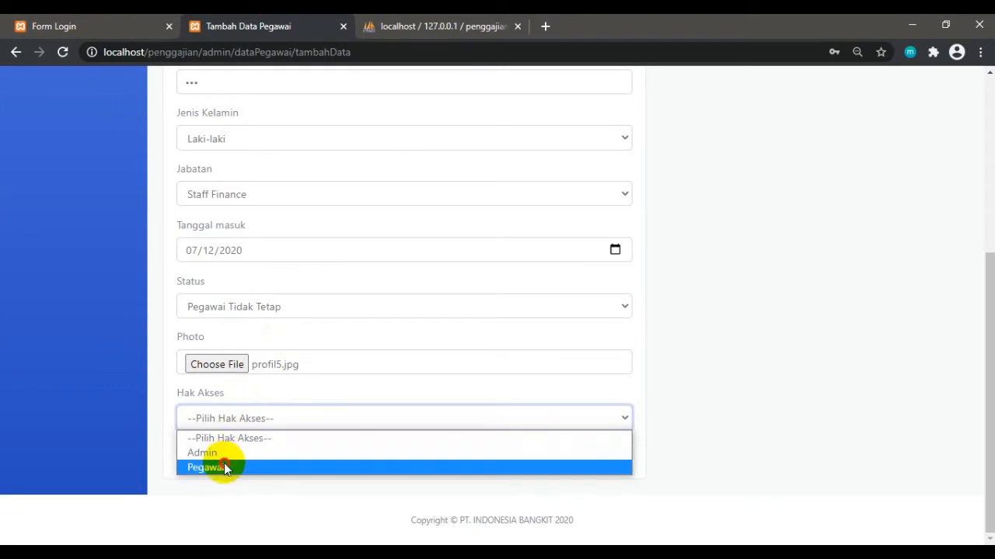
{"action": "left_click", "coordinate": [224, 463]}
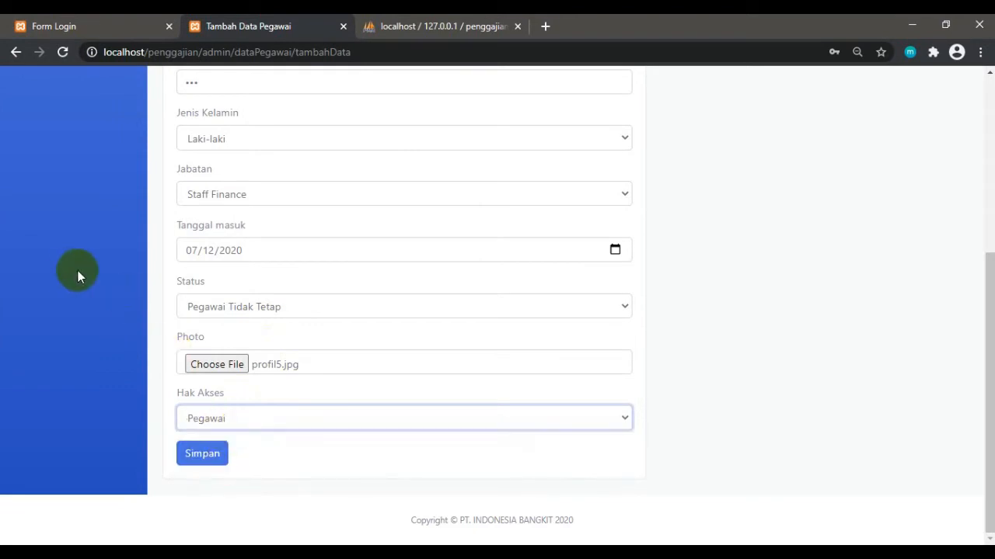
{"action": "left_click", "coordinate": [207, 457]}
Edit the newly added employee in row 6, add a last name to Nama Pegawai and save the update.
{"action": "scroll", "coordinate": [544, 318], "scroll_direction": "down", "scroll_amount": 3}
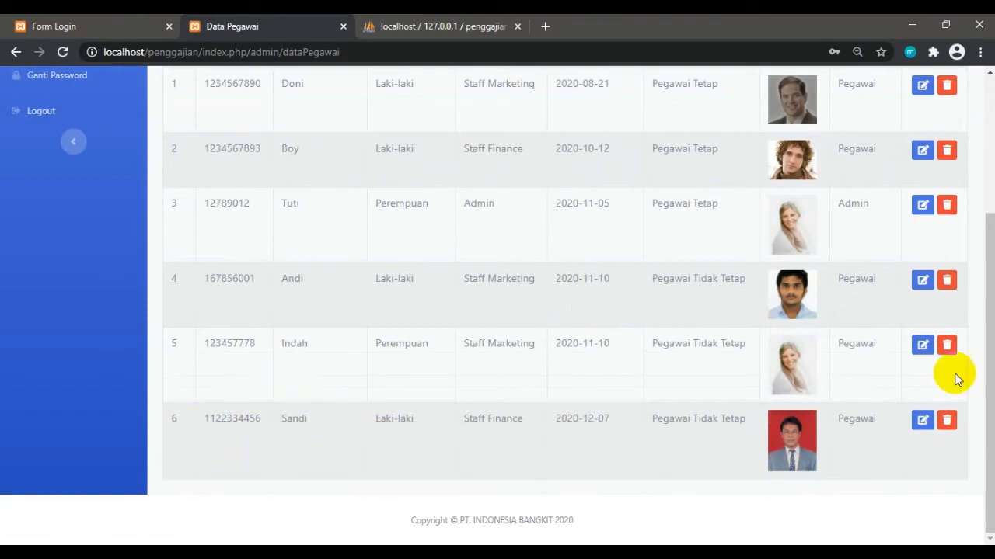
{"action": "scroll", "coordinate": [793, 342], "scroll_direction": "up", "scroll_amount": 3}
{"action": "scroll", "coordinate": [776, 307], "scroll_direction": "down", "scroll_amount": 3}
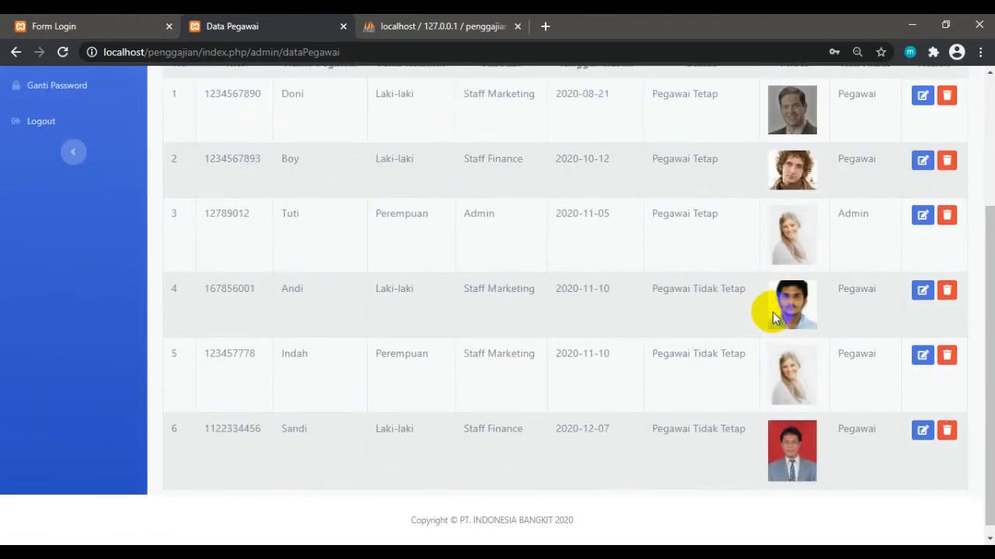
{"action": "left_click", "coordinate": [923, 424]}
{"action": "scroll", "coordinate": [234, 272], "scroll_direction": "down", "scroll_amount": 1}
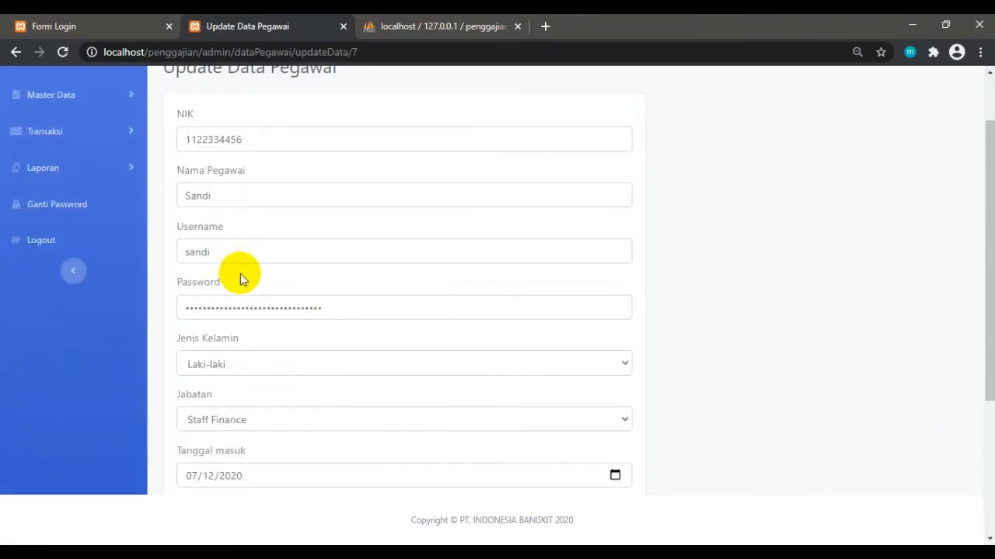
{"action": "left_click", "coordinate": [232, 191]}
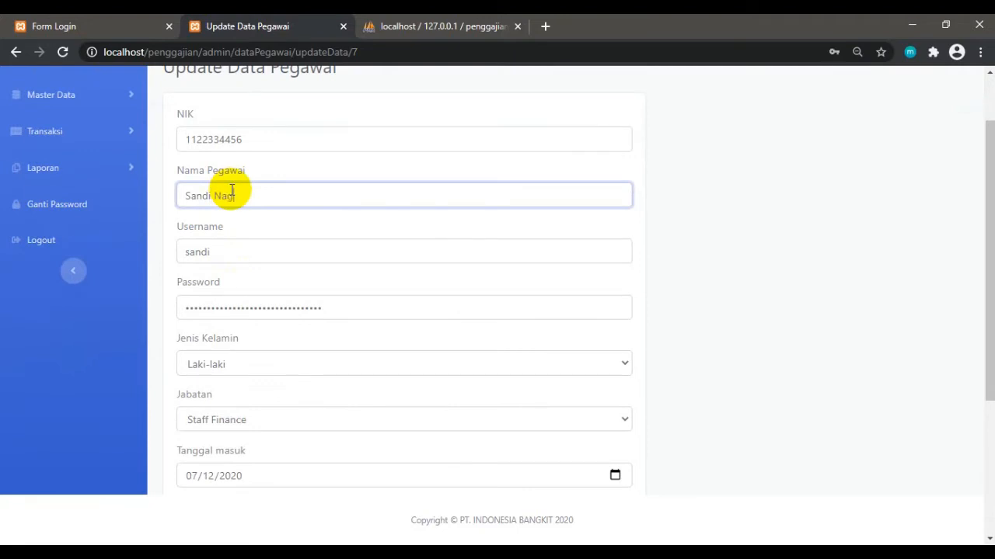
{"action": "scroll", "coordinate": [356, 275], "scroll_direction": "down", "scroll_amount": 2}
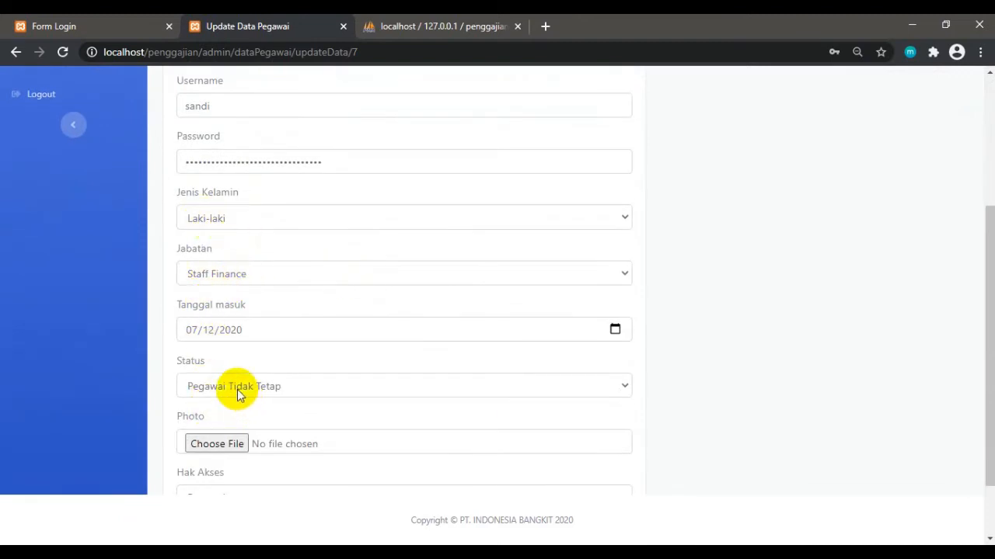
{"action": "scroll", "coordinate": [239, 395], "scroll_direction": "down", "scroll_amount": 1}
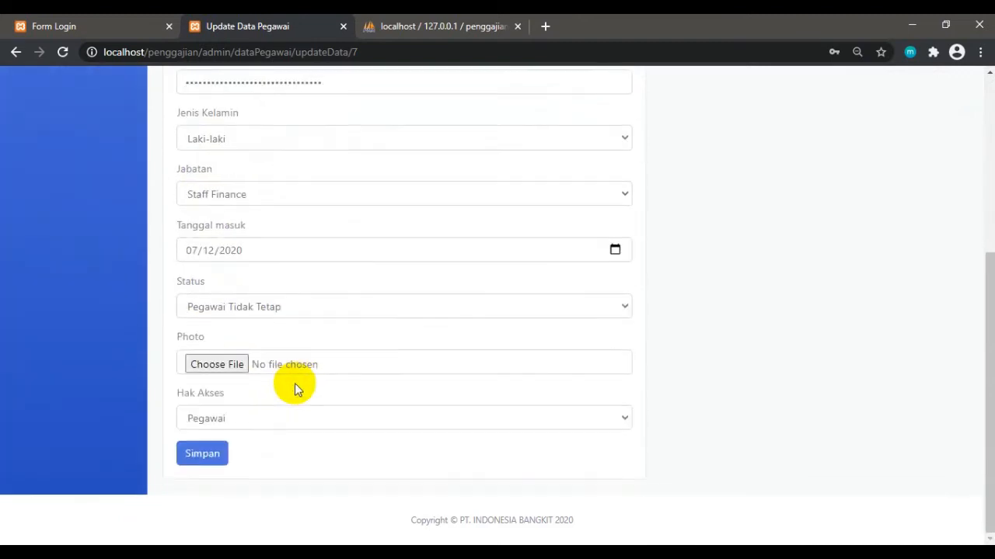
{"action": "left_click", "coordinate": [207, 449]}
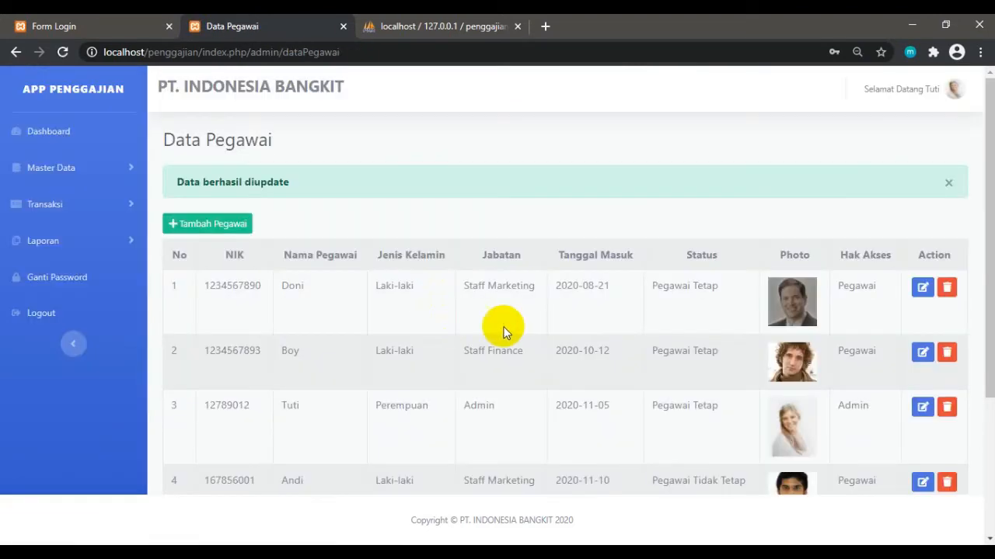
Request deletion of the employee in row 6 of Data Pegawai and decline the confirmation.
{"action": "scroll", "coordinate": [506, 326], "scroll_direction": "down", "scroll_amount": 3}
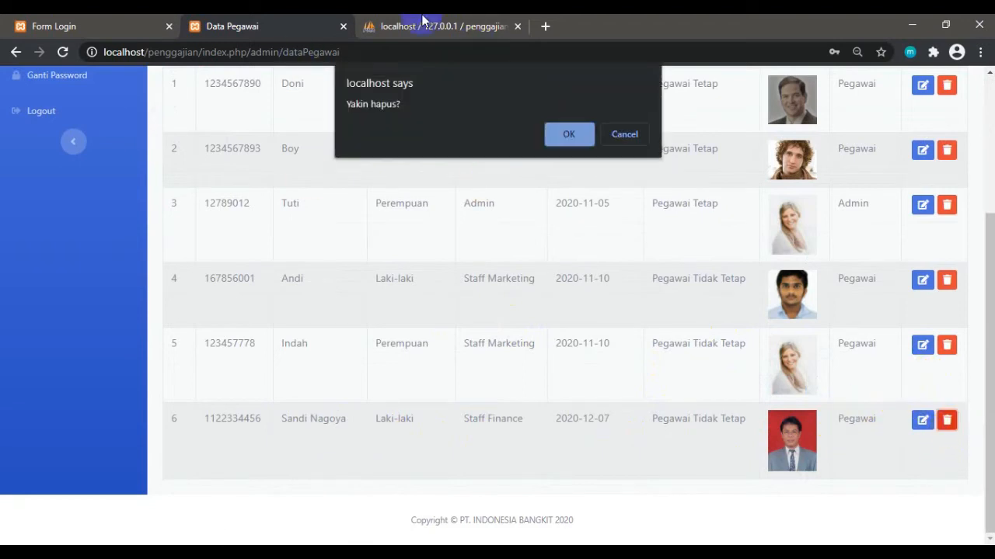
{"action": "left_click", "coordinate": [626, 134]}
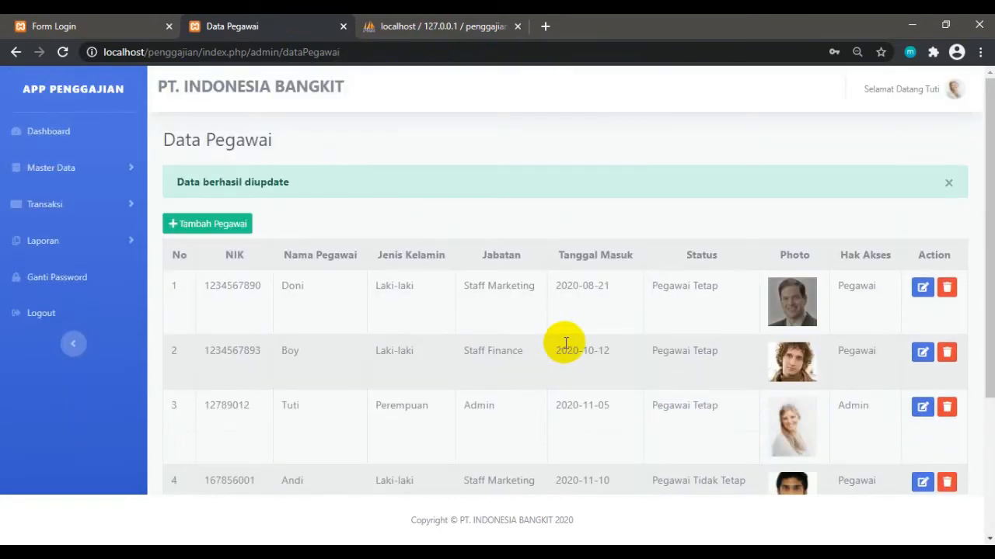
Start a new position in Data Jabatan with Nama Jabatan Operator and Gaji Pokok 2500000.
{"action": "left_click", "coordinate": [43, 168]}
{"action": "left_click", "coordinate": [46, 230]}
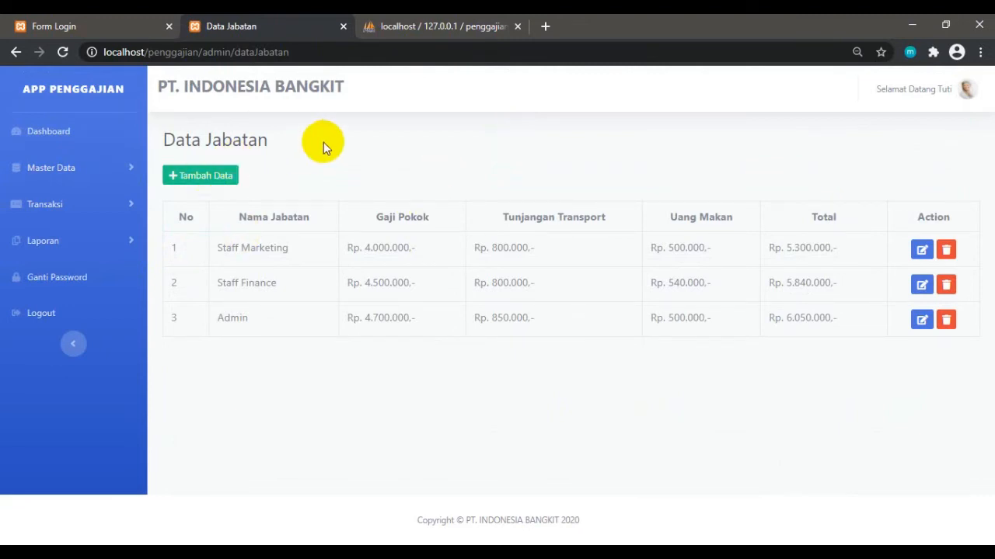
{"action": "left_click", "coordinate": [200, 177]}
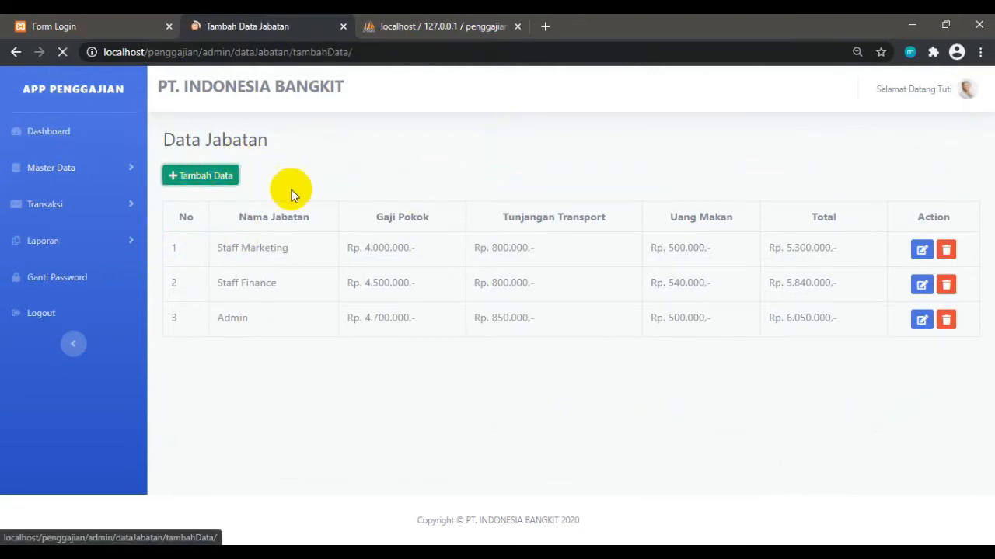
{"action": "left_click", "coordinate": [243, 215]}
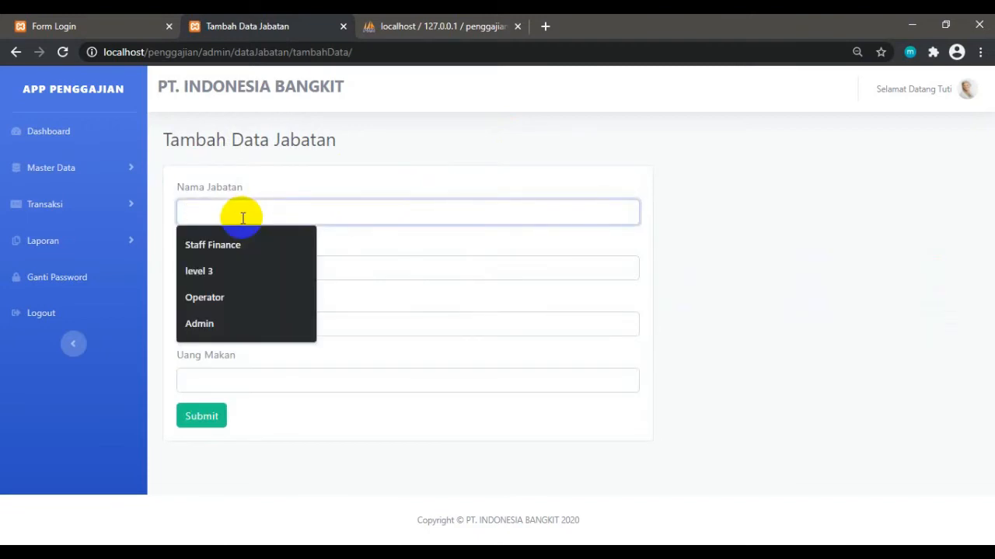
{"action": "left_click", "coordinate": [206, 297]}
{"action": "left_click", "coordinate": [223, 273]}
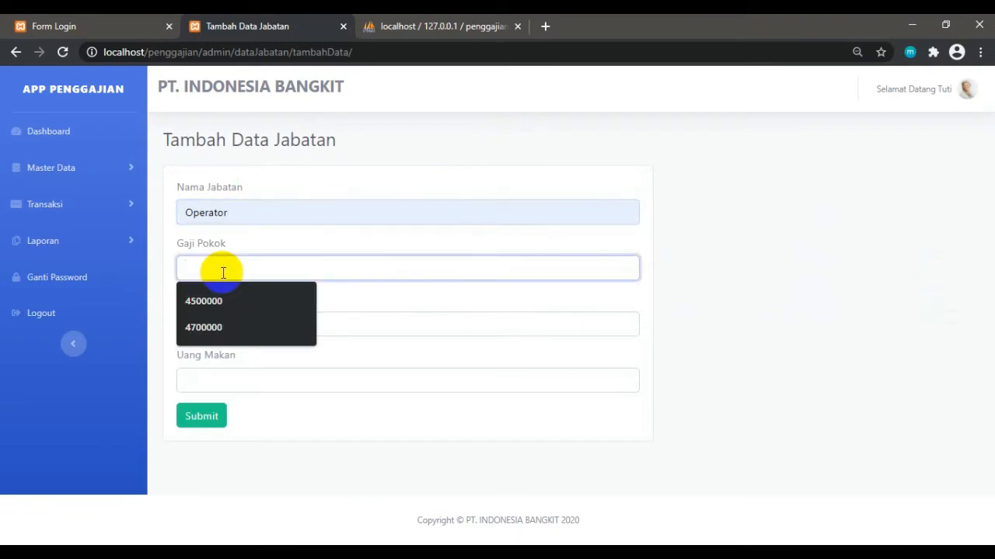
{"action": "type", "text": "2500000"}
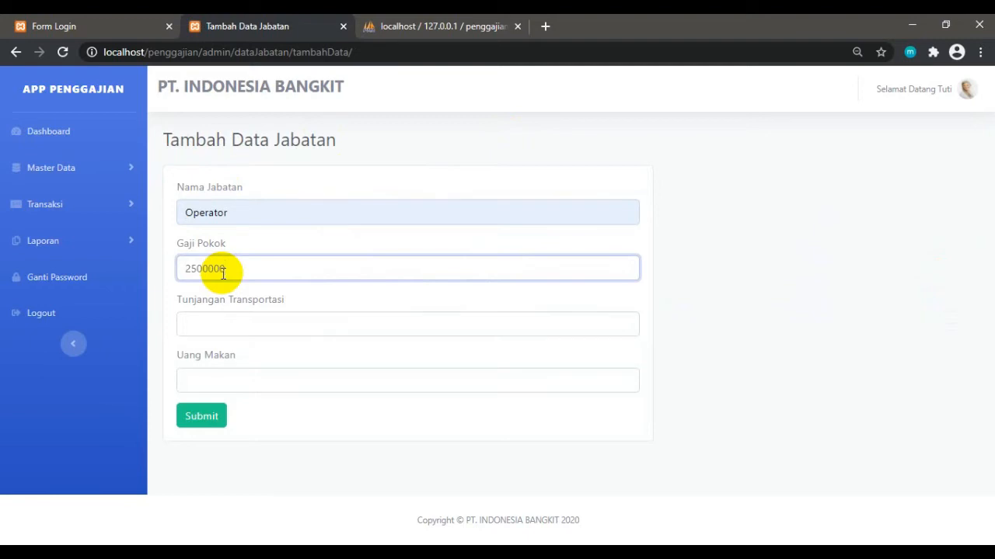
Set the Operator position's Tunjangan Transportasi to 700000 and Uang Makan to 500000, and submit it.
{"action": "left_click", "coordinate": [230, 326]}
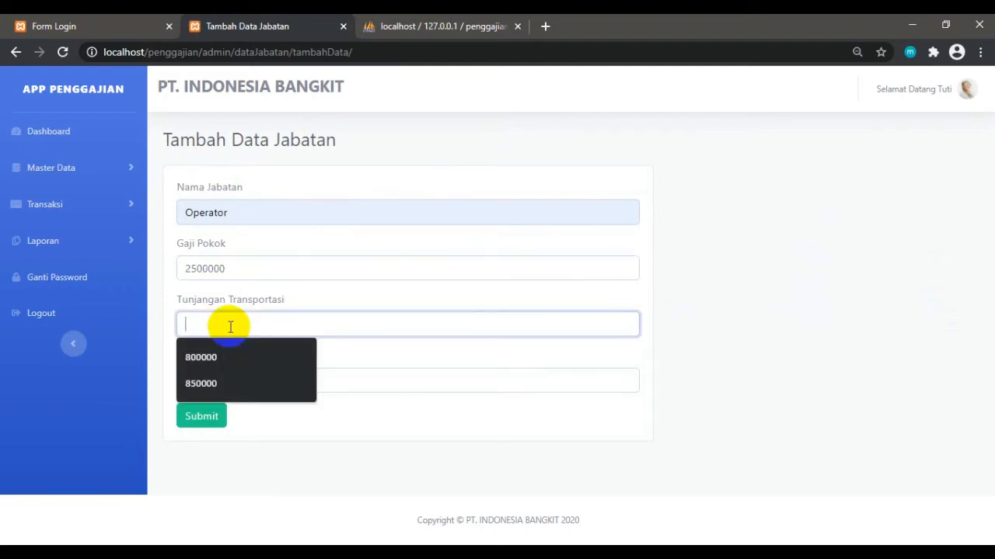
{"action": "type", "text": "700000"}
{"action": "left_click", "coordinate": [212, 383]}
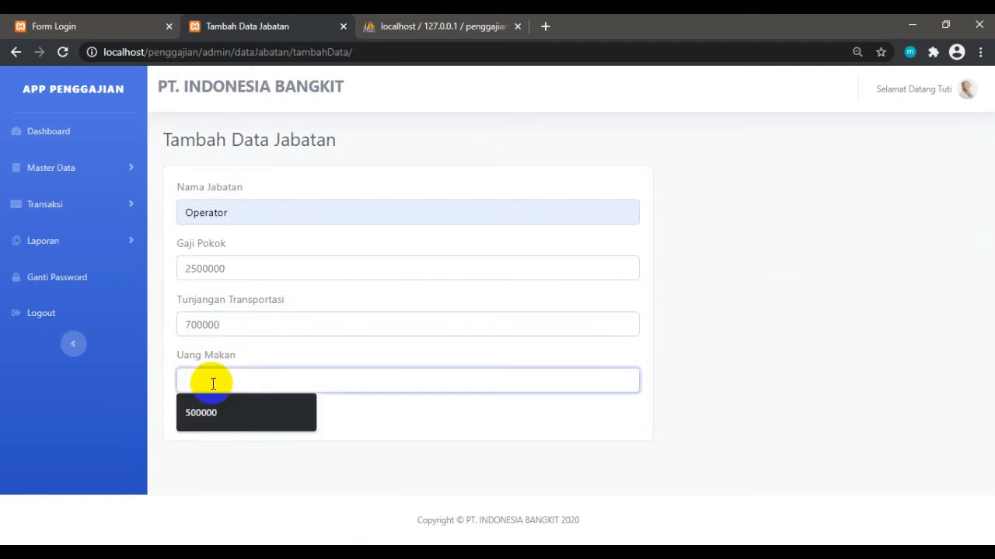
{"action": "type", "text": "500000"}
{"action": "left_click", "coordinate": [236, 497]}
{"action": "left_click", "coordinate": [196, 426]}
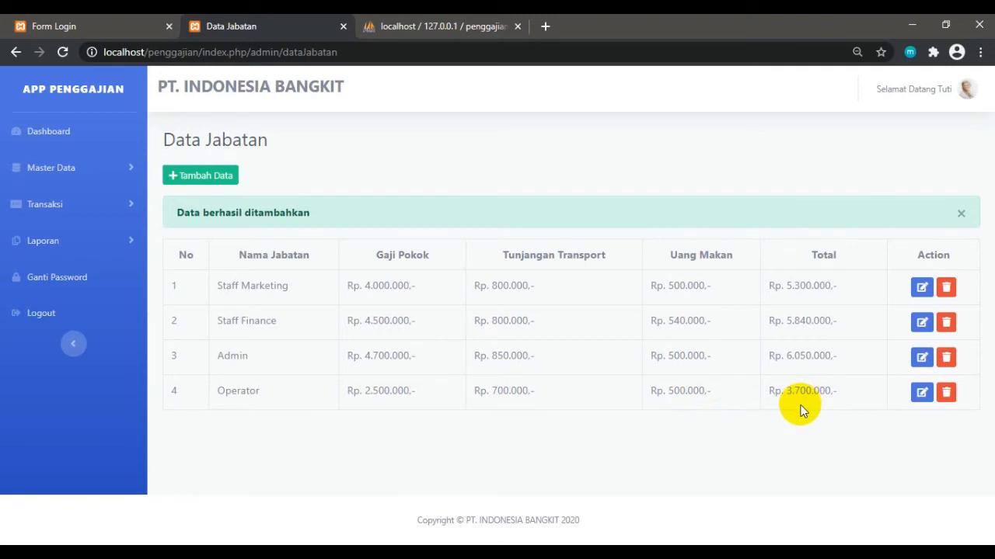
Update the Operator position's Gaji Pokok to 3000000 and save the change.
{"action": "left_click", "coordinate": [922, 392]}
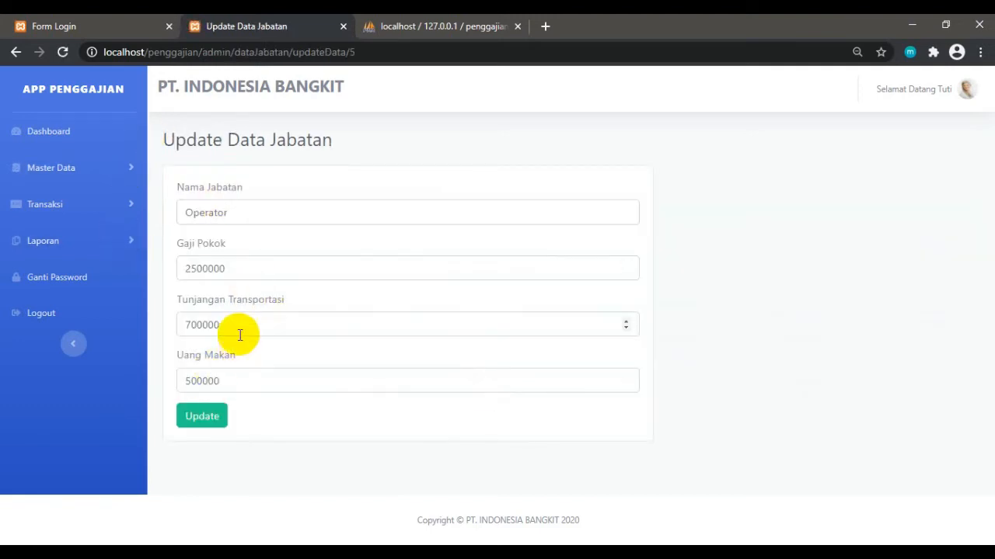
{"action": "left_click", "coordinate": [196, 269]}
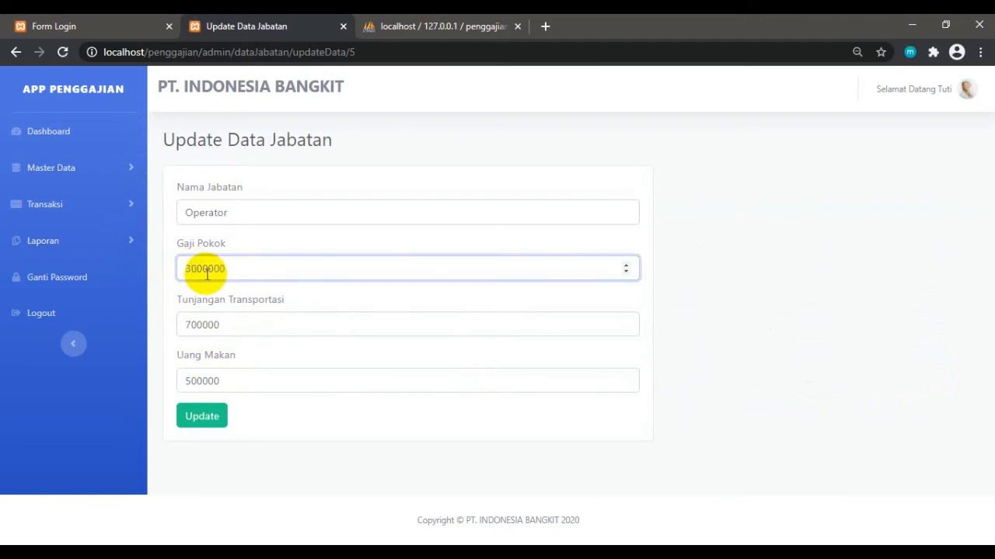
{"action": "type", "text": "3000000"}
{"action": "left_click", "coordinate": [202, 420]}
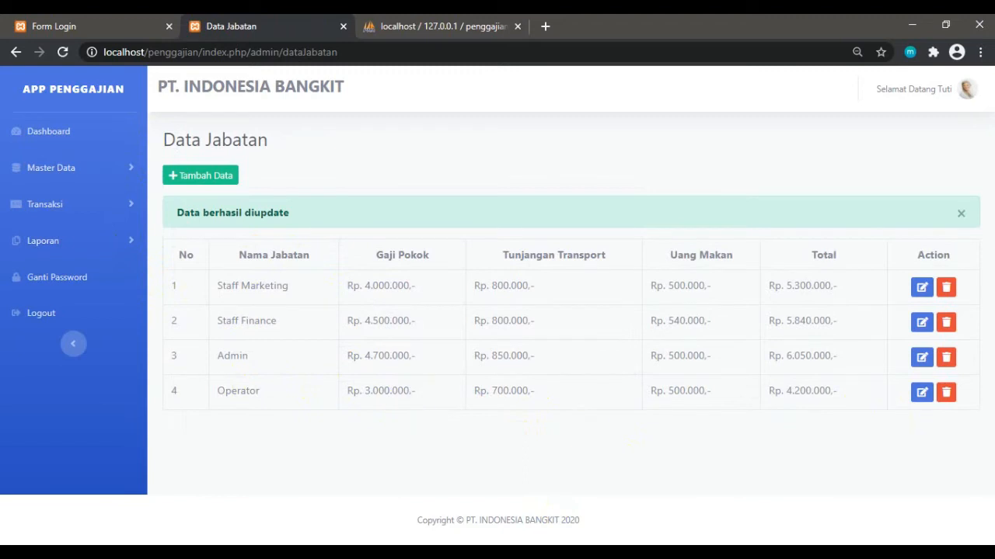
Request deletion of the Operator position in Data Jabatan and decline the confirmation.
{"action": "left_click", "coordinate": [949, 394]}
{"action": "left_click", "coordinate": [620, 133]}
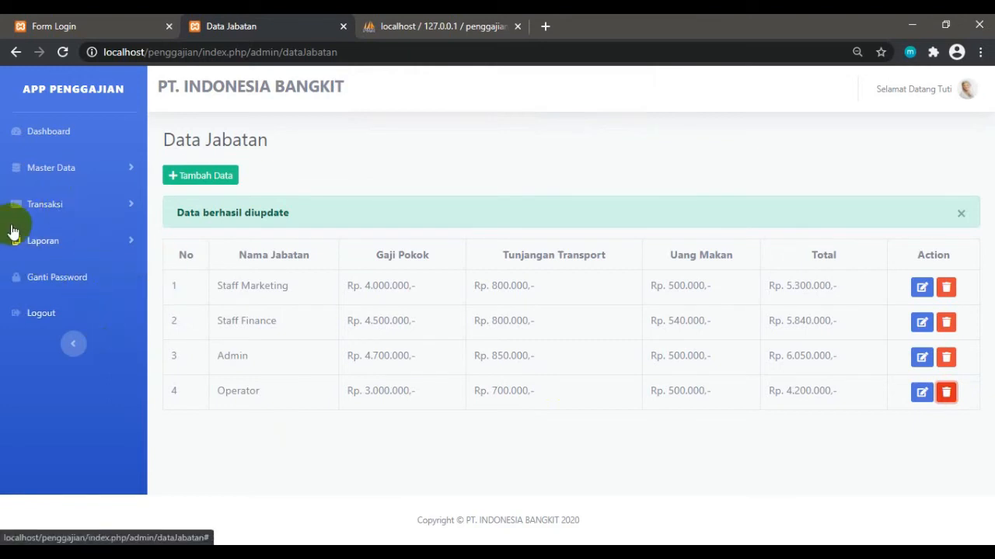
Open Data Absensi, check the month and year filter choices, and display the attendance data with no period selected.
{"action": "left_click", "coordinate": [45, 205]}
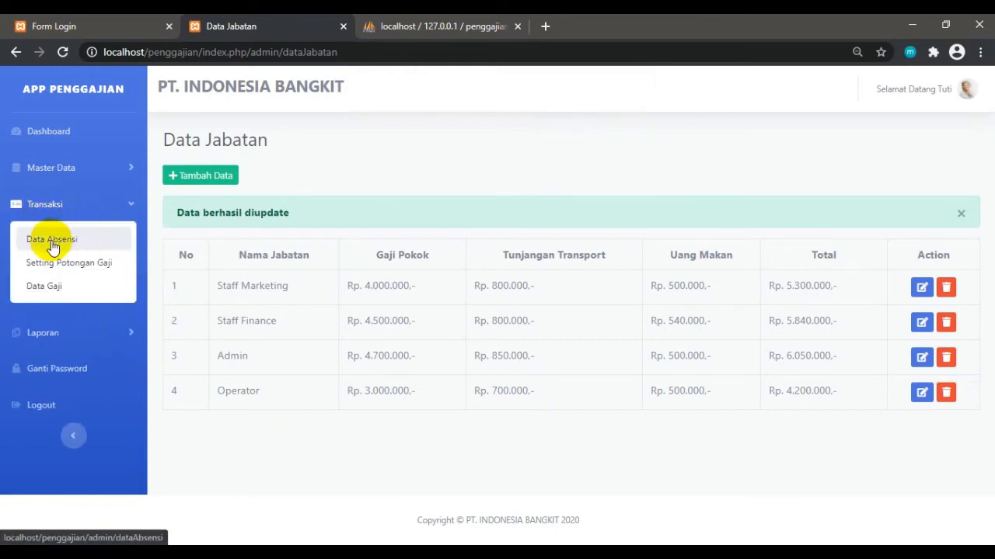
{"action": "left_click", "coordinate": [63, 239]}
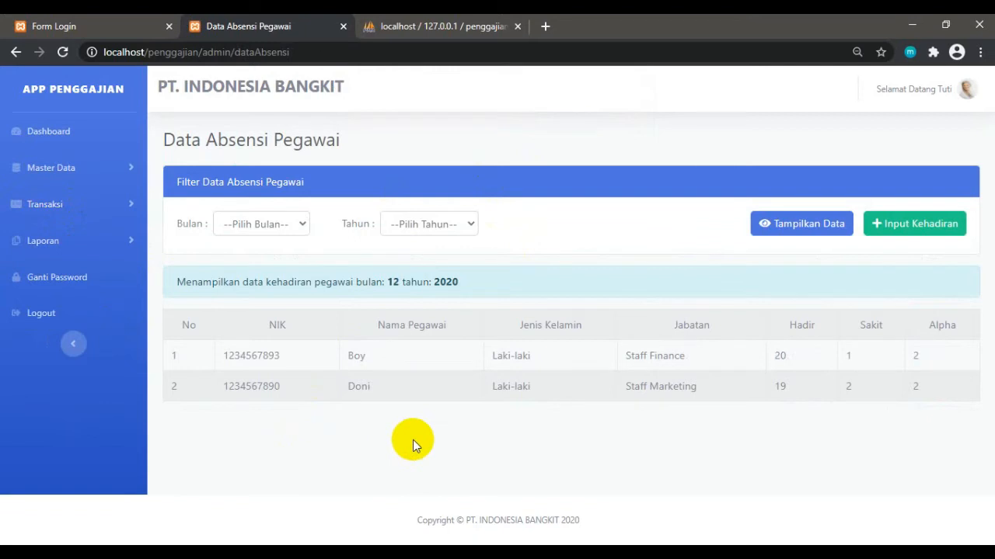
{"action": "double_click", "coordinate": [393, 282]}
{"action": "left_click", "coordinate": [439, 282]}
{"action": "left_click", "coordinate": [276, 224]}
{"action": "left_click", "coordinate": [280, 227]}
{"action": "left_click", "coordinate": [444, 226]}
{"action": "left_click", "coordinate": [443, 227]}
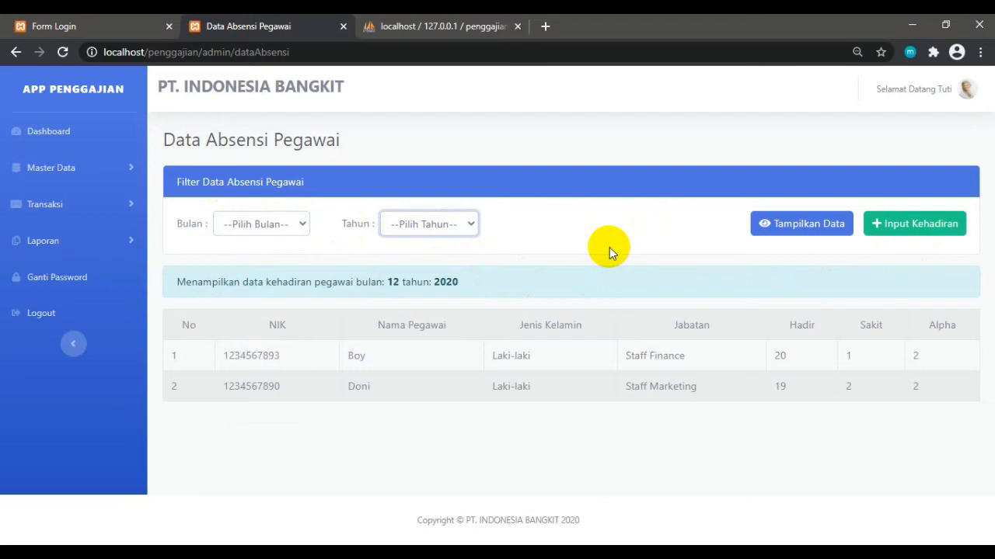
{"action": "left_click", "coordinate": [805, 231]}
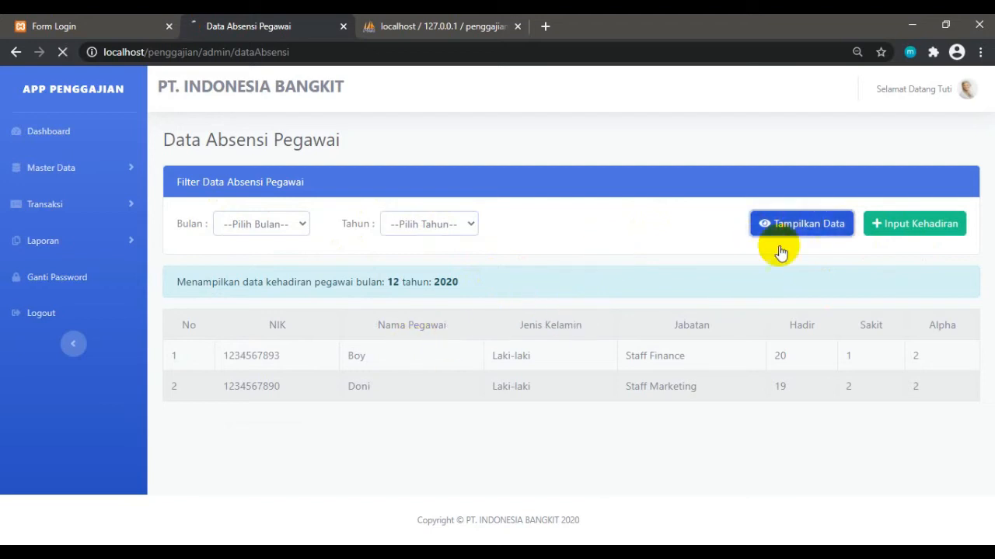
Display the employee attendance data filtered to November 2020.
{"action": "left_click", "coordinate": [303, 227]}
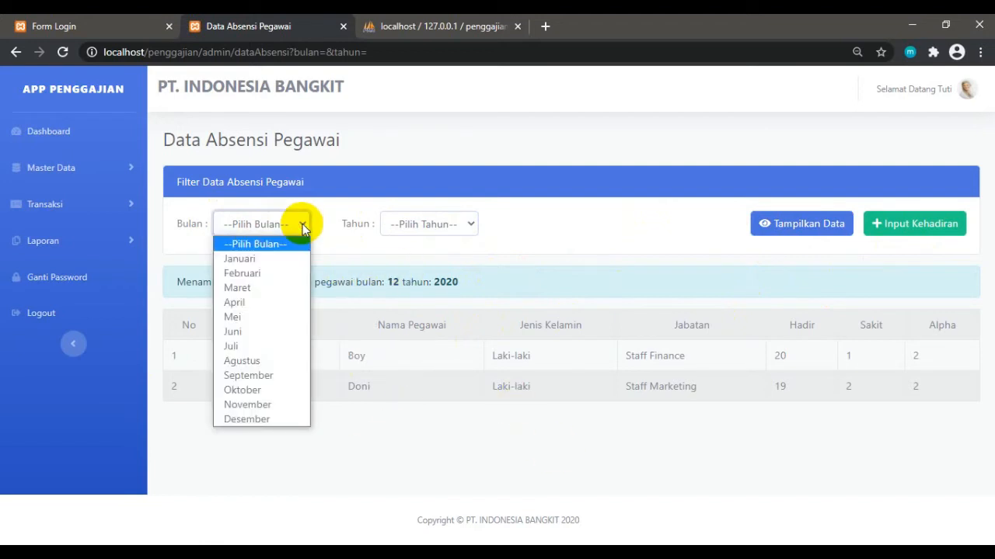
{"action": "left_click", "coordinate": [246, 404]}
{"action": "left_click", "coordinate": [473, 226]}
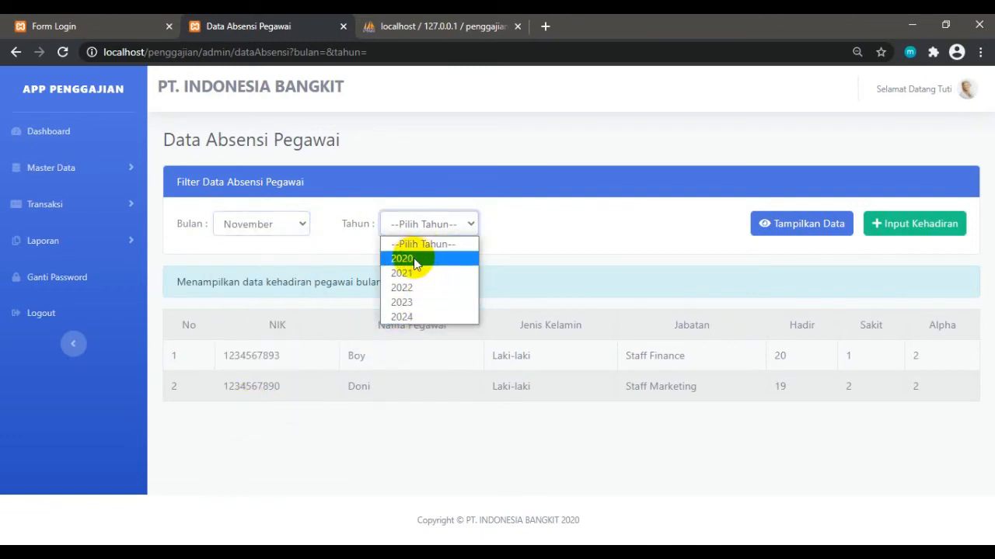
{"action": "left_click", "coordinate": [402, 258]}
{"action": "left_click", "coordinate": [803, 229]}
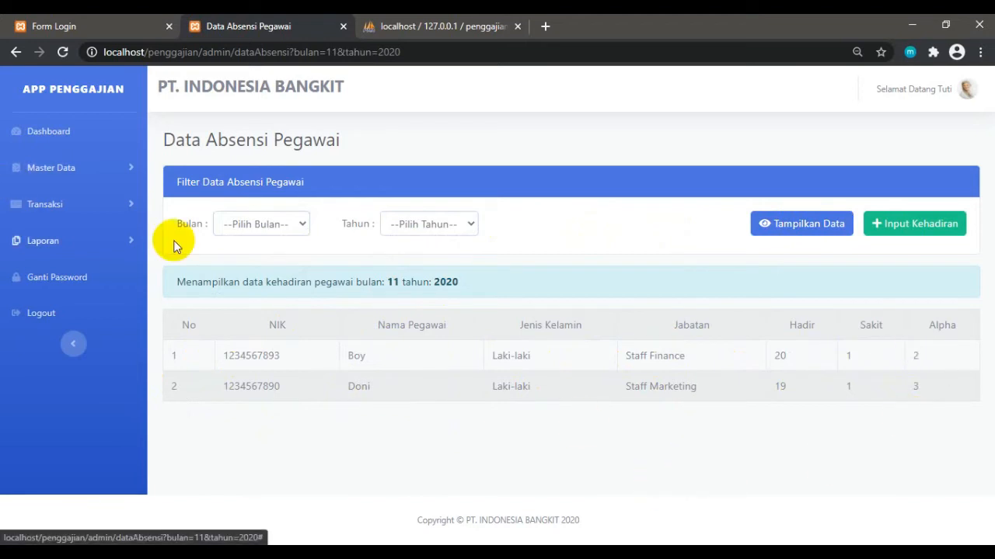
Open the attendance input form and generate the employee list with no month or year selected.
{"action": "left_click", "coordinate": [927, 227]}
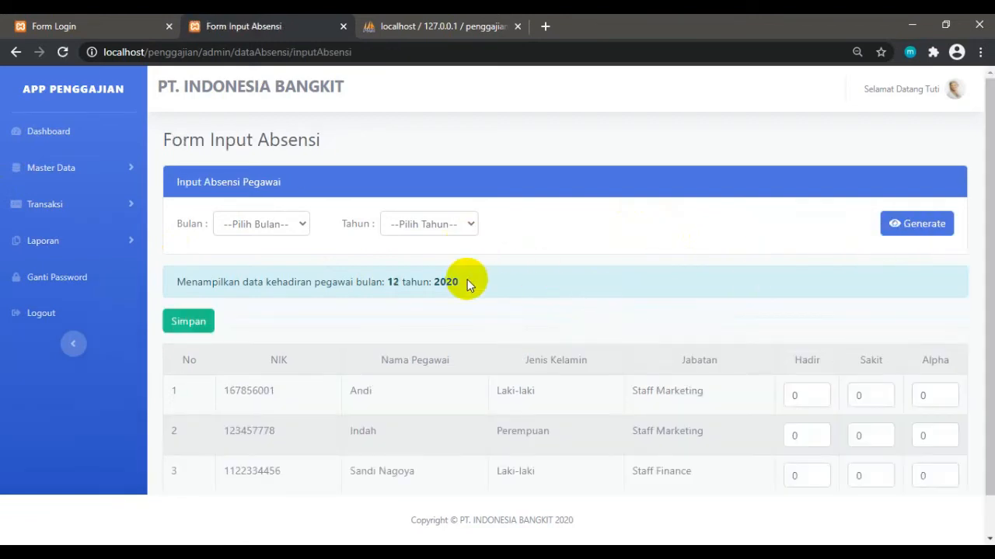
{"action": "scroll", "coordinate": [467, 303], "scroll_direction": "down", "scroll_amount": 1}
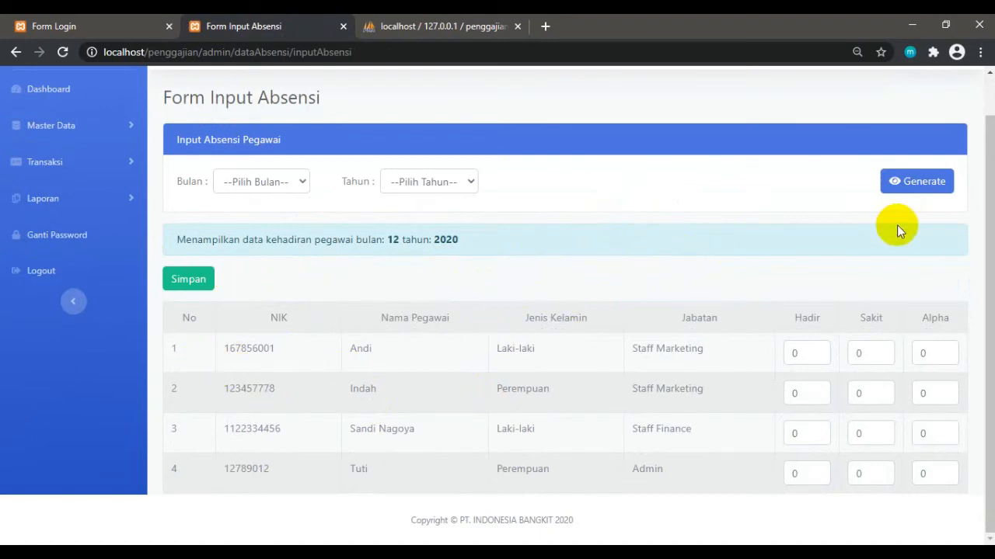
{"action": "left_click", "coordinate": [911, 180]}
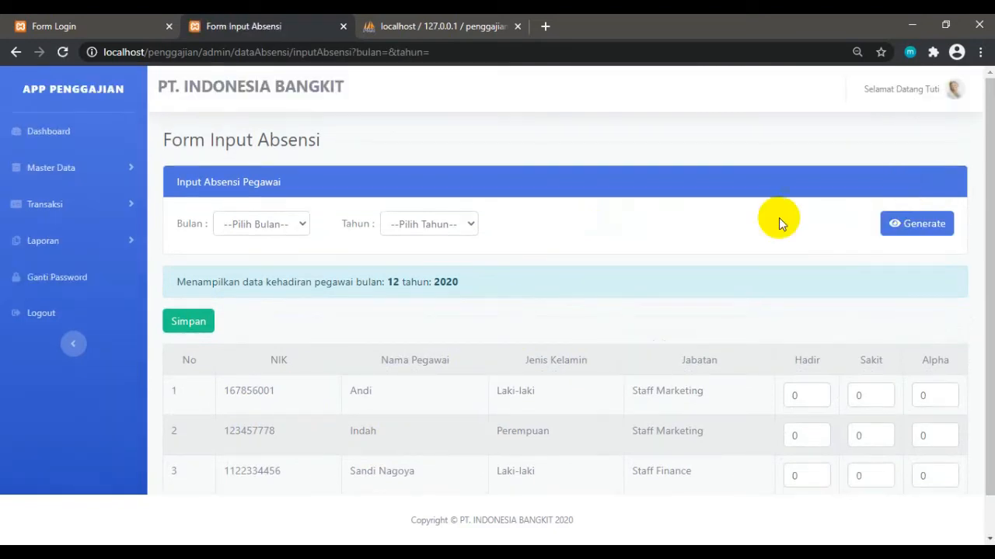
{"action": "scroll", "coordinate": [613, 278], "scroll_direction": "down", "scroll_amount": 1}
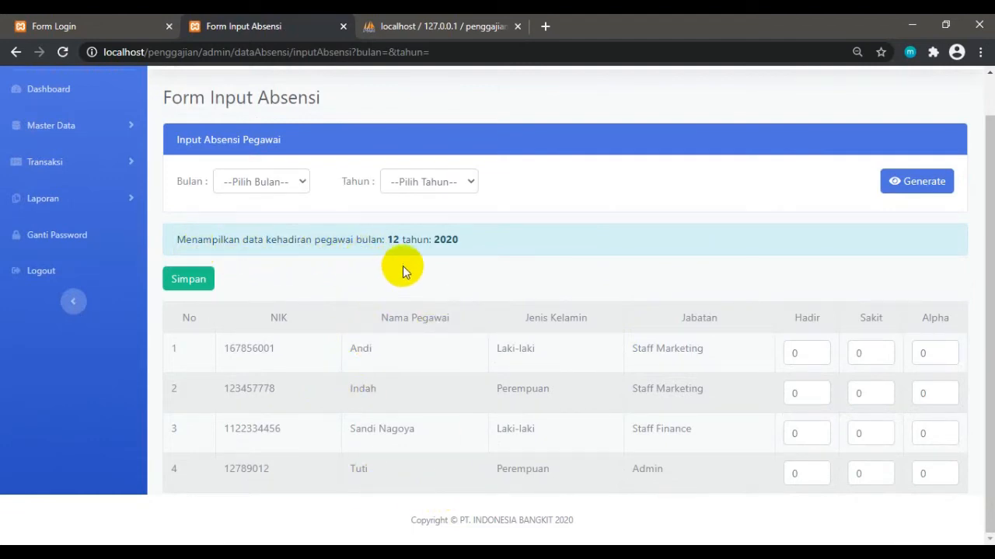
Set the attendance input form's period to Oktober 2020.
{"action": "left_click", "coordinate": [303, 184]}
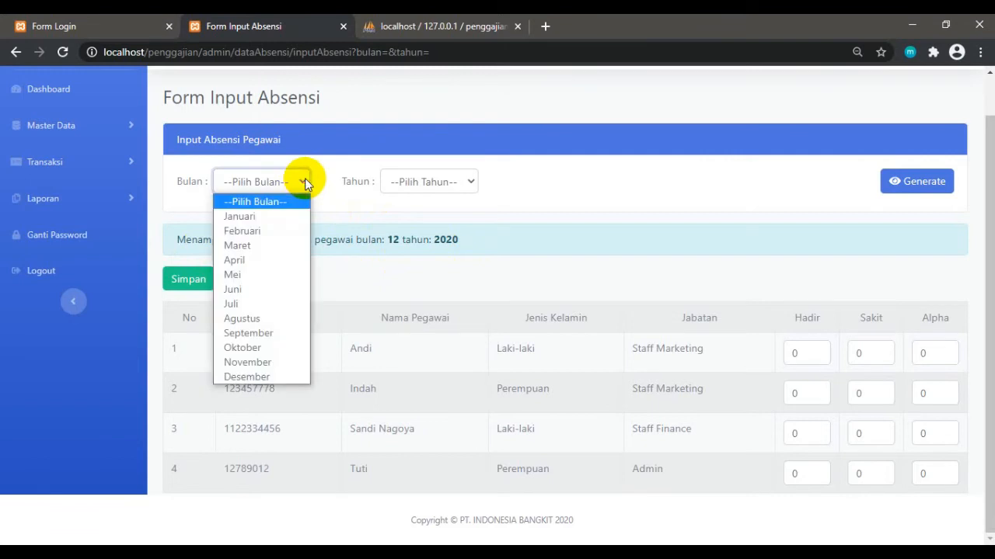
{"action": "left_click", "coordinate": [254, 347]}
{"action": "left_click", "coordinate": [474, 180]}
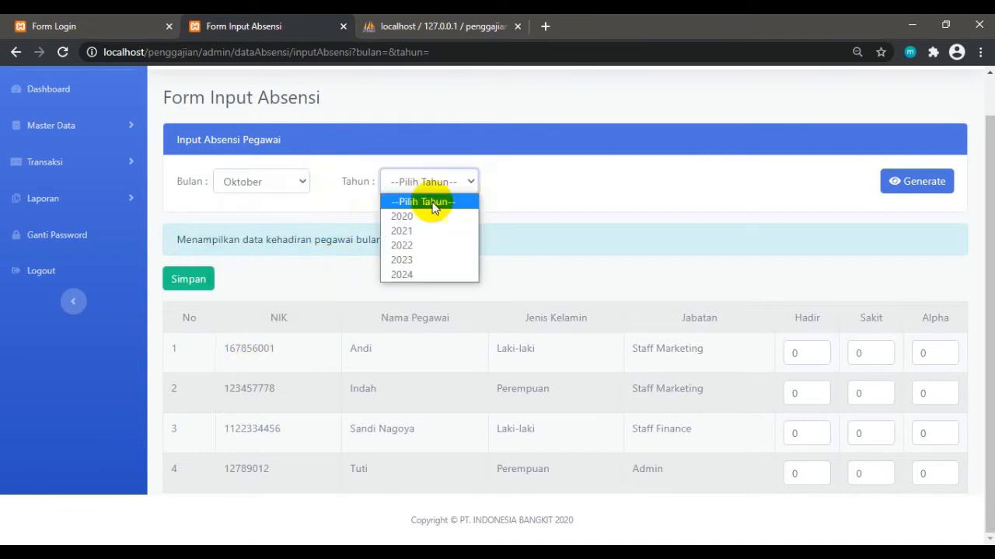
{"action": "left_click", "coordinate": [425, 216]}
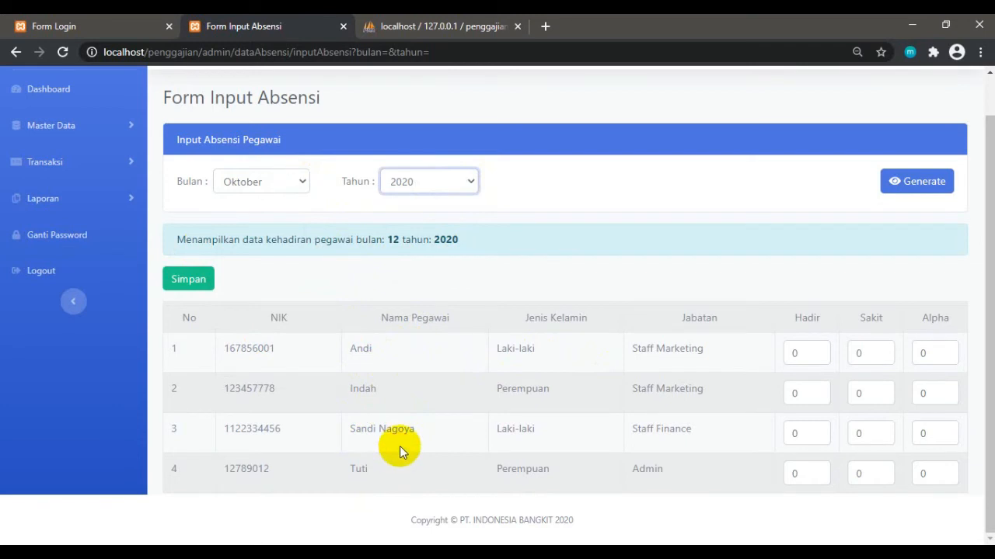
Set the attendance input form's period to Desember 2020.
{"action": "left_click", "coordinate": [299, 179]}
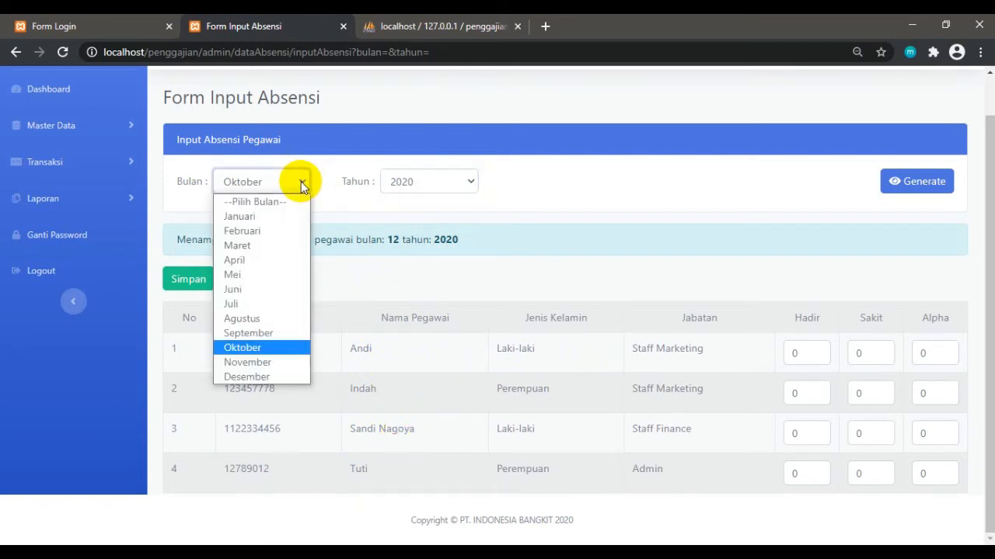
{"action": "left_click", "coordinate": [262, 378]}
{"action": "left_click", "coordinate": [470, 182]}
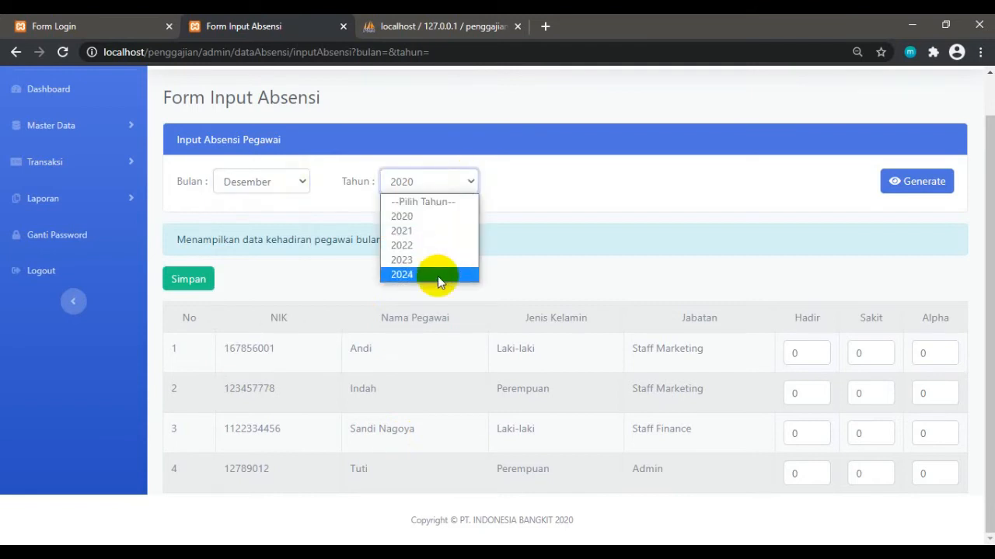
{"action": "left_click", "coordinate": [404, 214]}
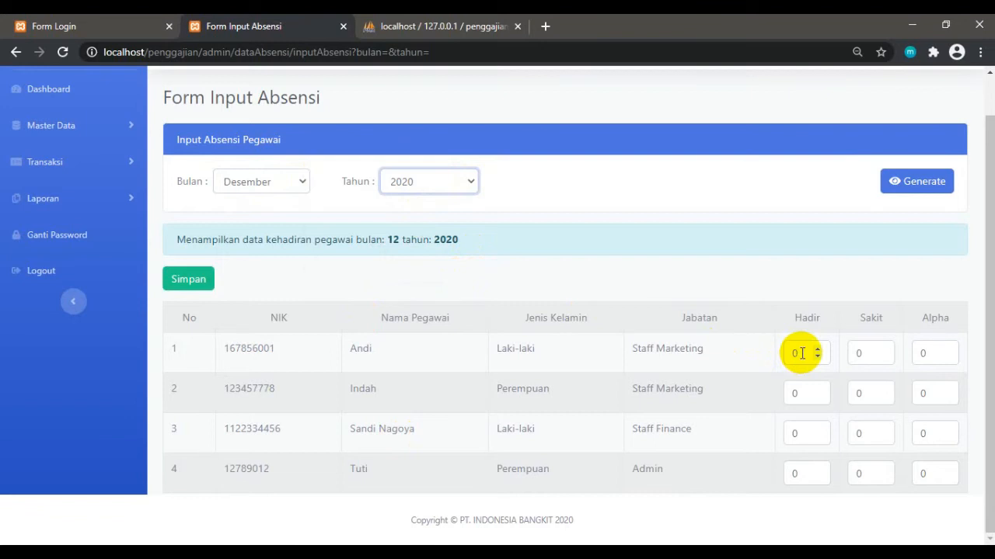
Duplicate the attendance form's browser tab and open Data Absensi in the copy to check the recorded attendance.
{"action": "left_click_drag", "start_coordinate": [800, 352], "coordinate": [764, 359]}
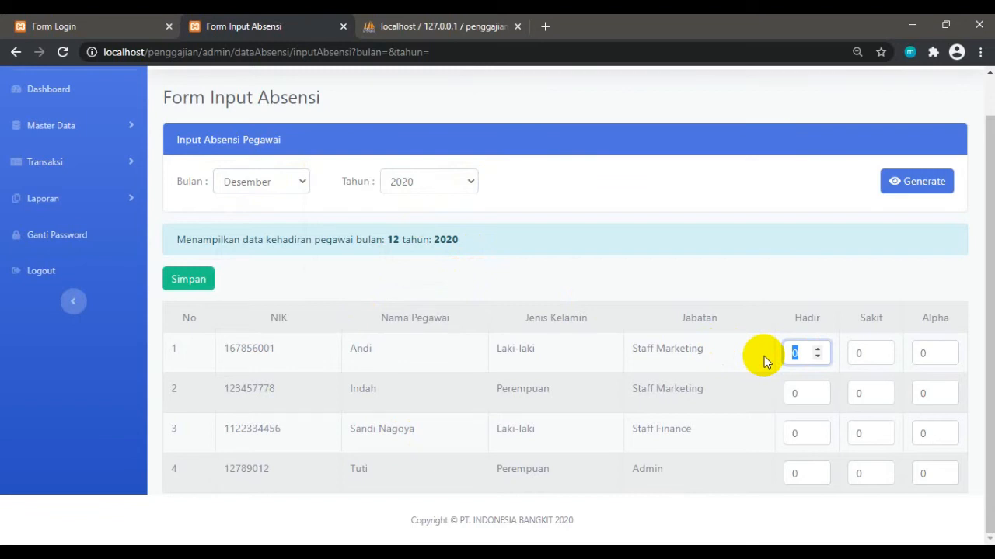
{"action": "right_click", "coordinate": [242, 26]}
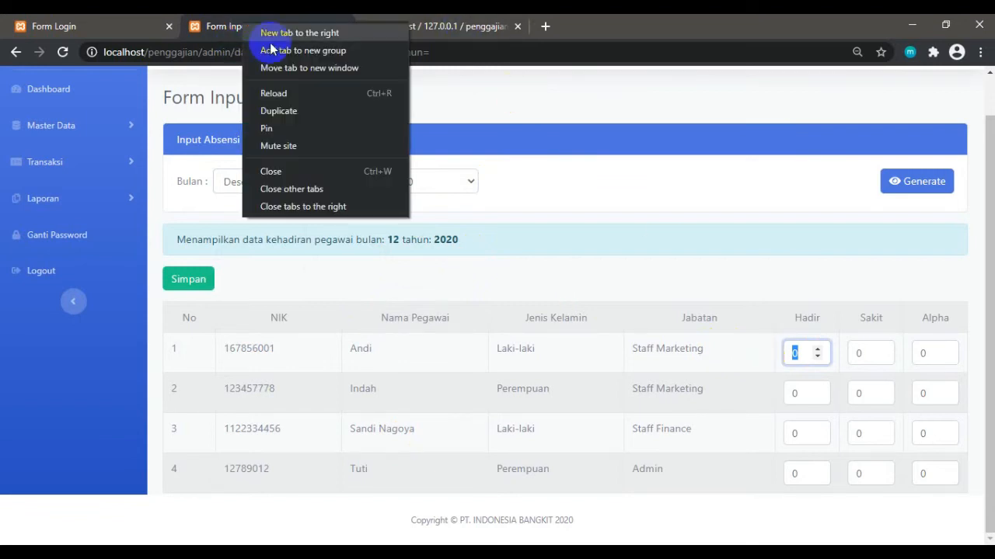
{"action": "left_click", "coordinate": [281, 111]}
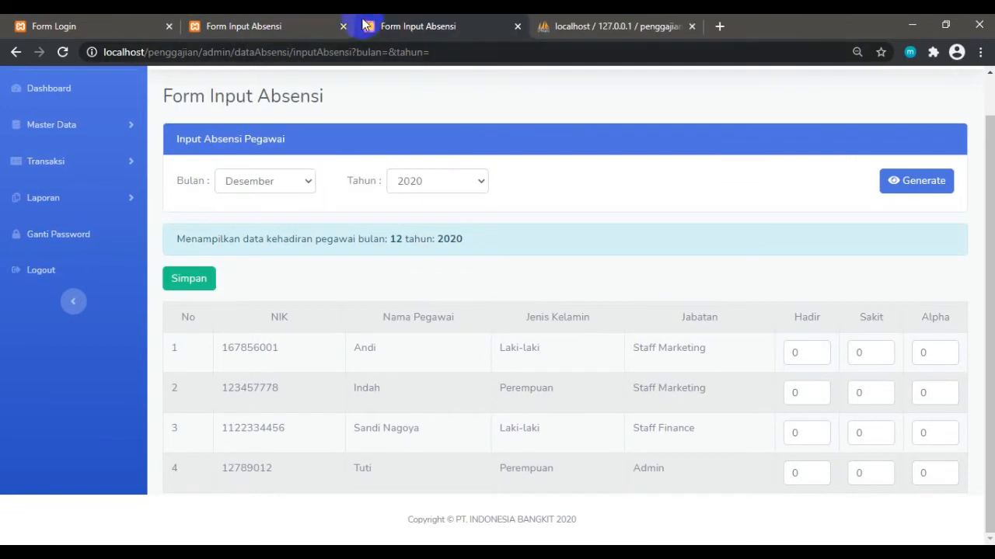
{"action": "left_click", "coordinate": [61, 166]}
{"action": "left_click", "coordinate": [52, 199]}
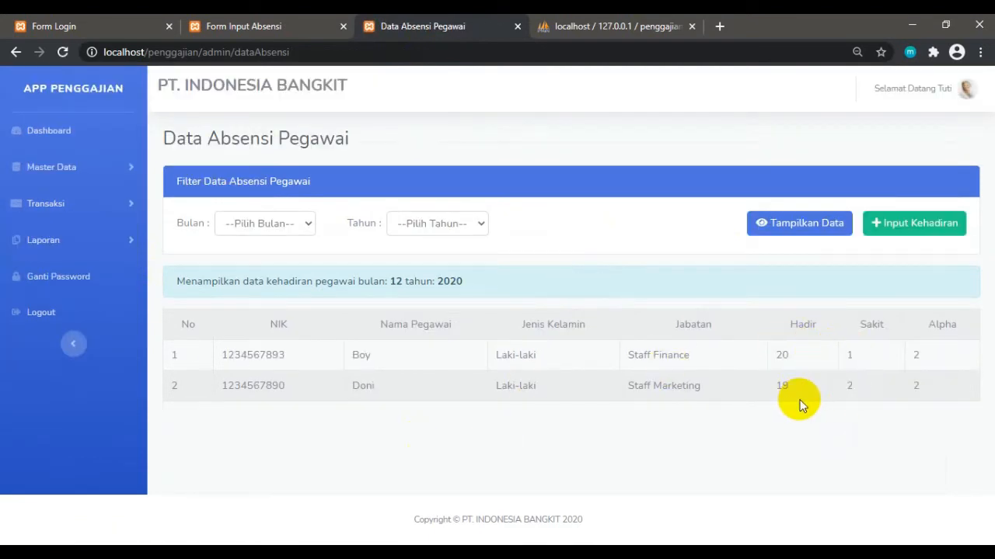
Return to the attendance input form and enter Hadir 20, Sakit 1 and Alpha 2 for the employee in row 1.
{"action": "left_click", "coordinate": [240, 27]}
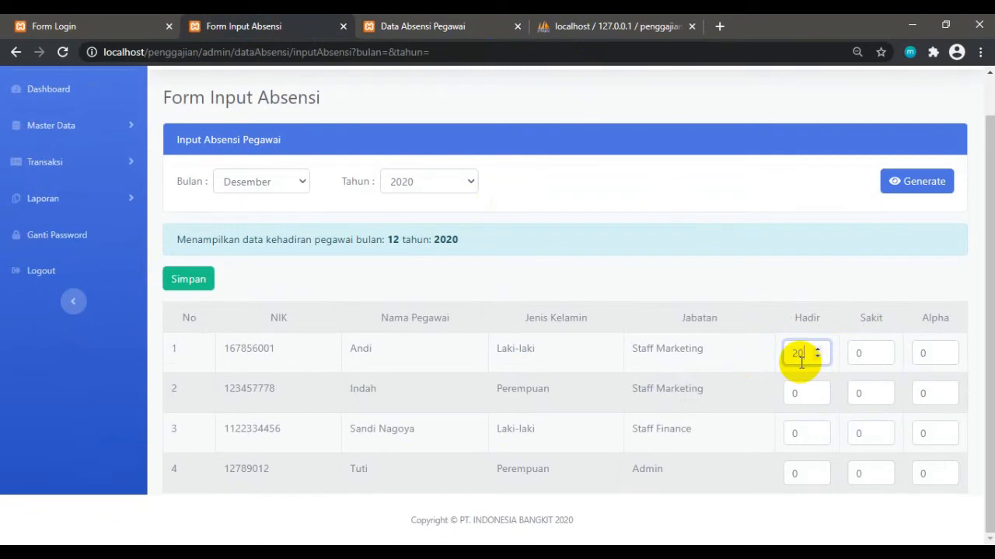
{"action": "double_click", "coordinate": [859, 353]}
{"action": "type", "text": "1"}
{"action": "double_click", "coordinate": [923, 353]}
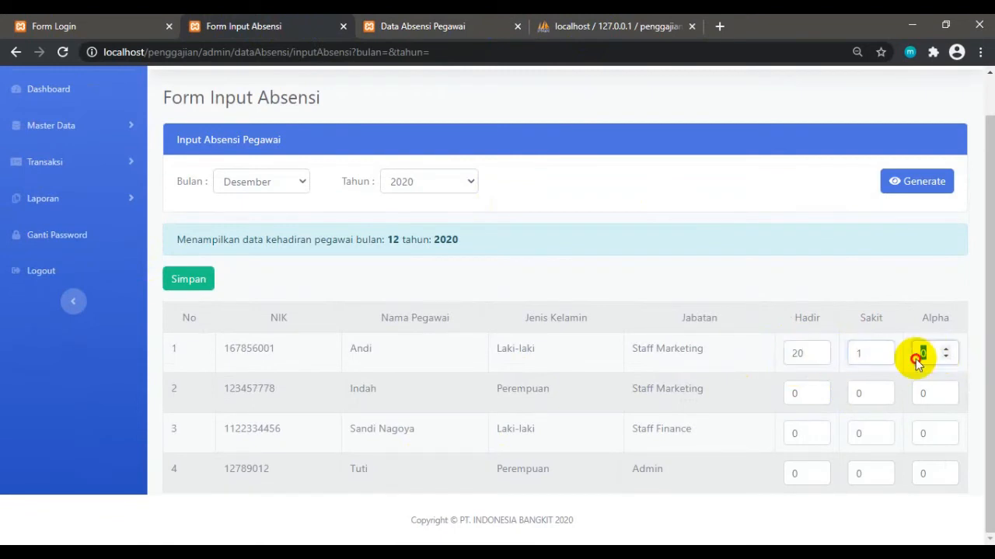
{"action": "type", "text": "2"}
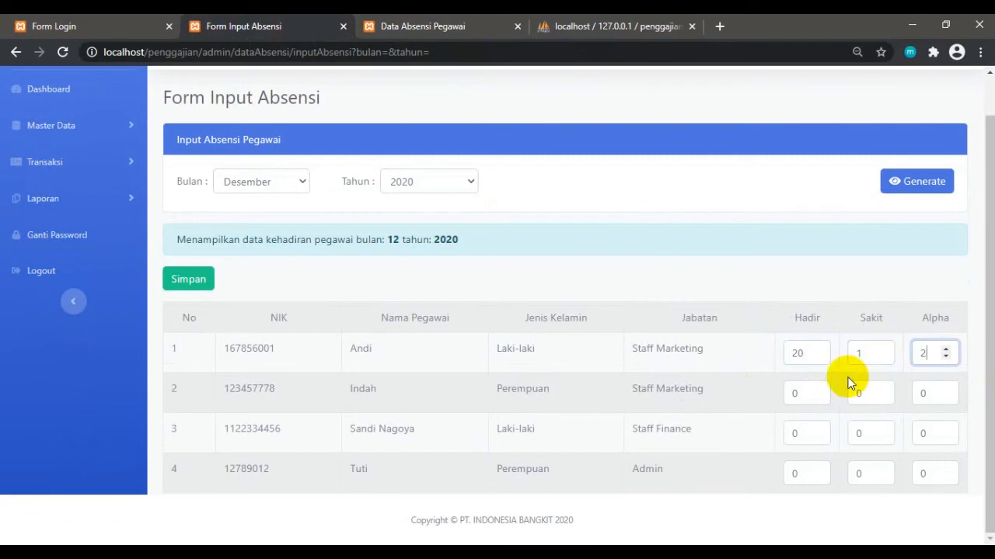
Enter Hadir 20, Sakit 2 and Alpha 1 for the employee in row 2.
{"action": "double_click", "coordinate": [792, 393]}
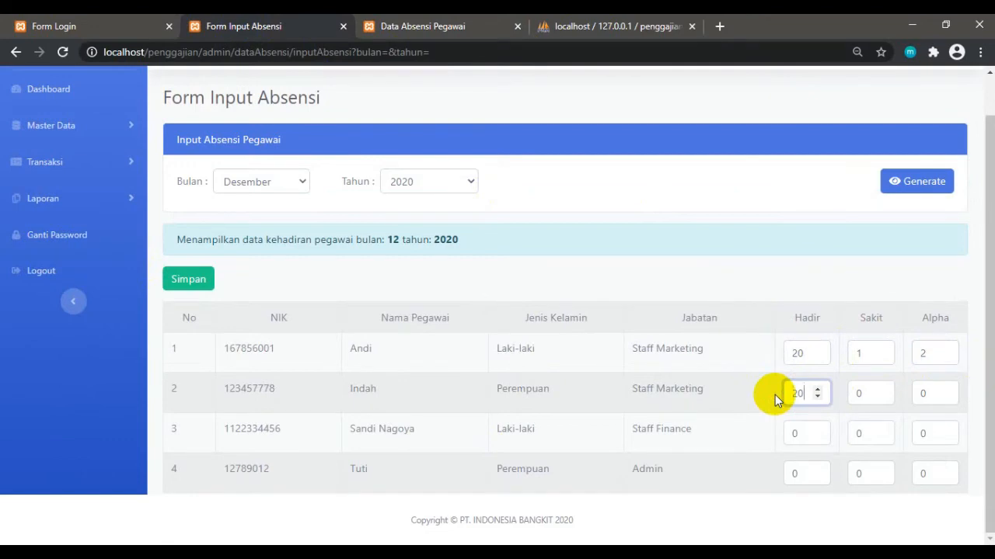
{"action": "double_click", "coordinate": [859, 393]}
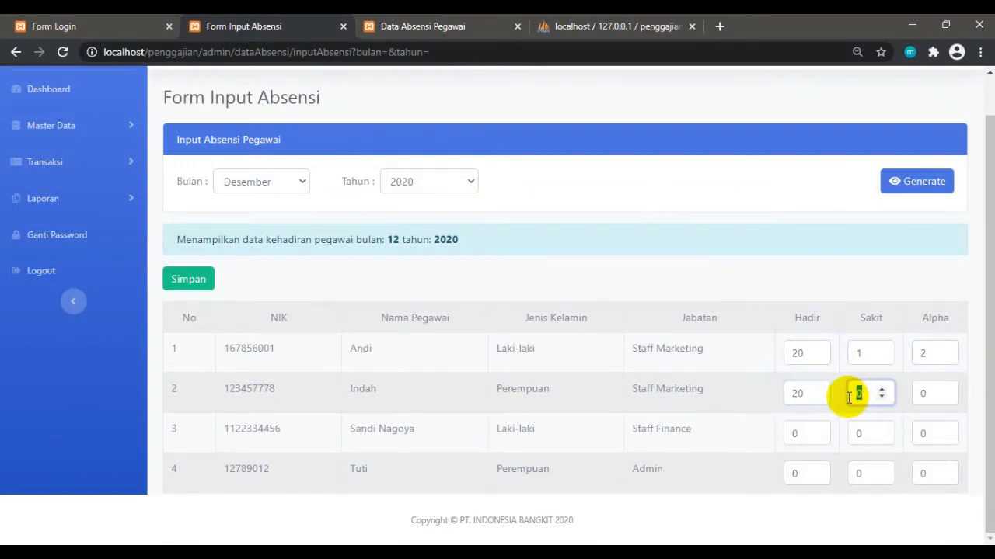
{"action": "type", "text": "2"}
{"action": "double_click", "coordinate": [909, 398]}
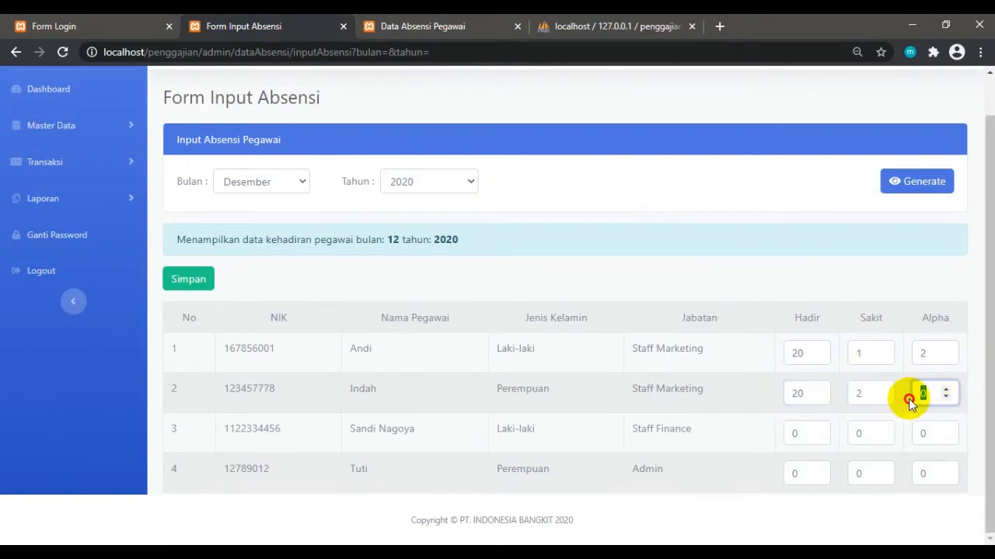
{"action": "type", "text": "1"}
Enter Hadir 19, Sakit 2 and Alpha 2 for the employee in row 3.
{"action": "double_click", "coordinate": [787, 435]}
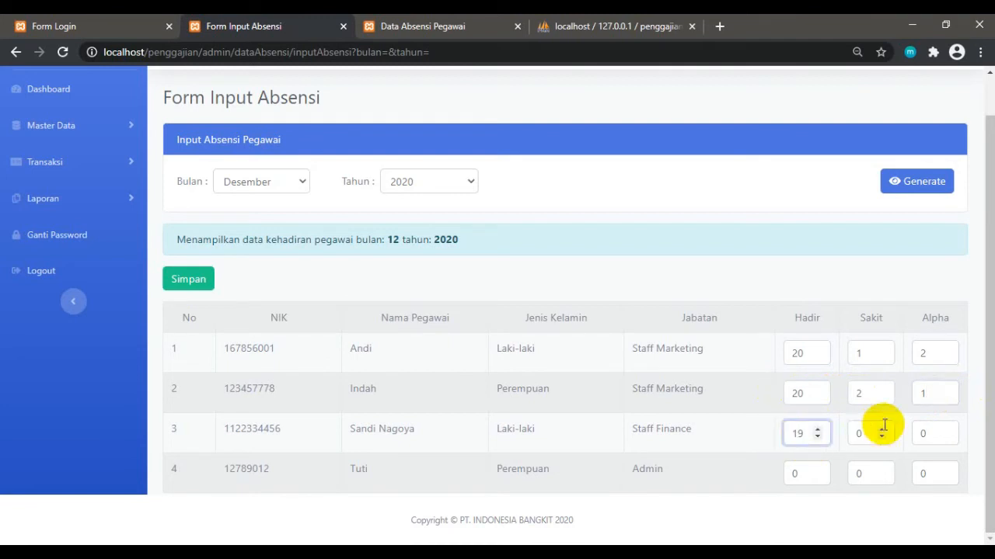
{"action": "double_click", "coordinate": [860, 435]}
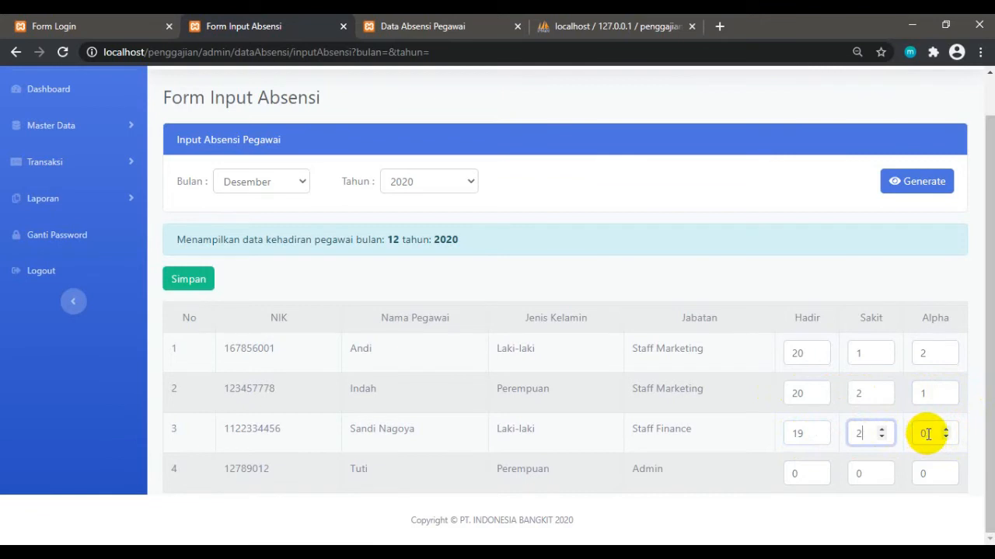
{"action": "double_click", "coordinate": [911, 437]}
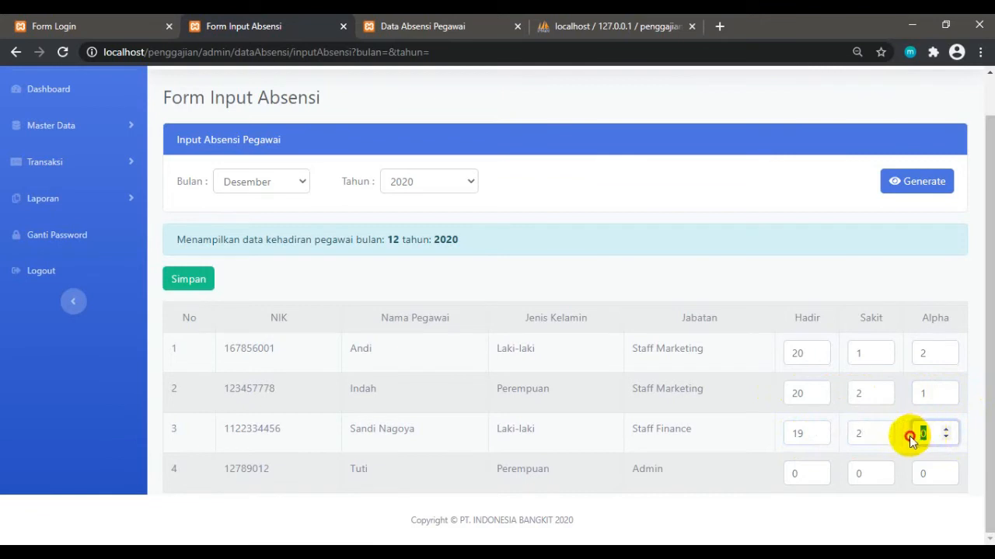
Enter Hadir 20 and Sakit 2 for the employee in row 4, and save the attendance entries.
{"action": "double_click", "coordinate": [790, 476]}
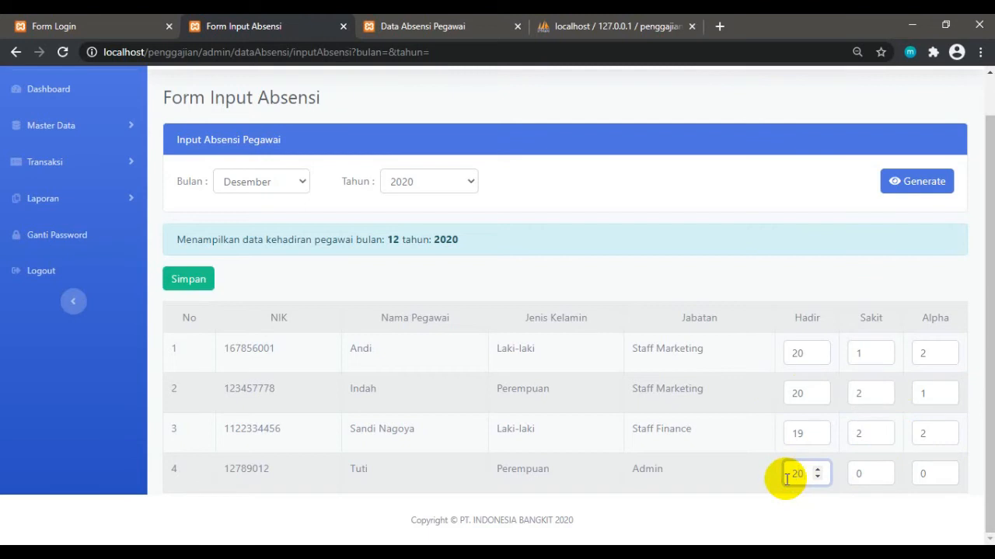
{"action": "double_click", "coordinate": [856, 474]}
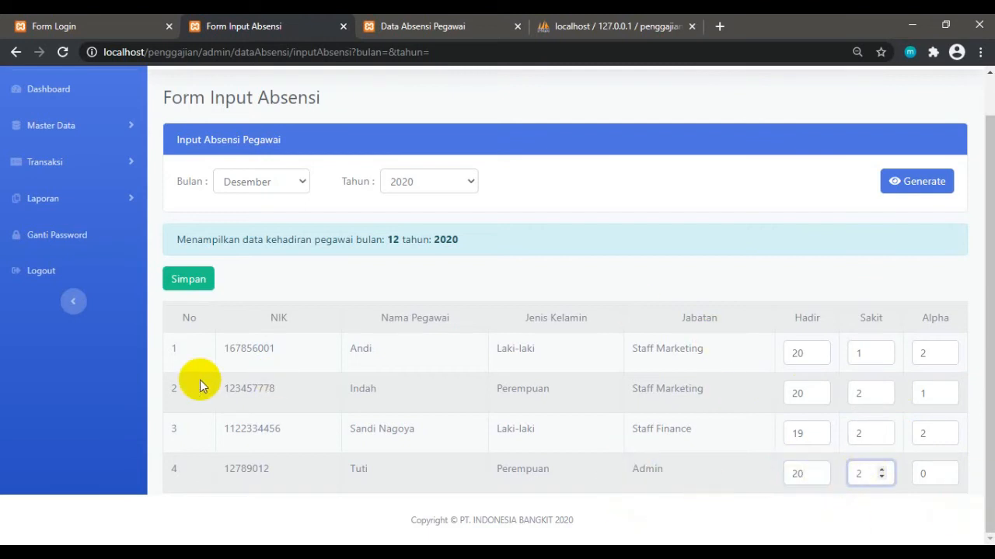
{"action": "left_click", "coordinate": [190, 282]}
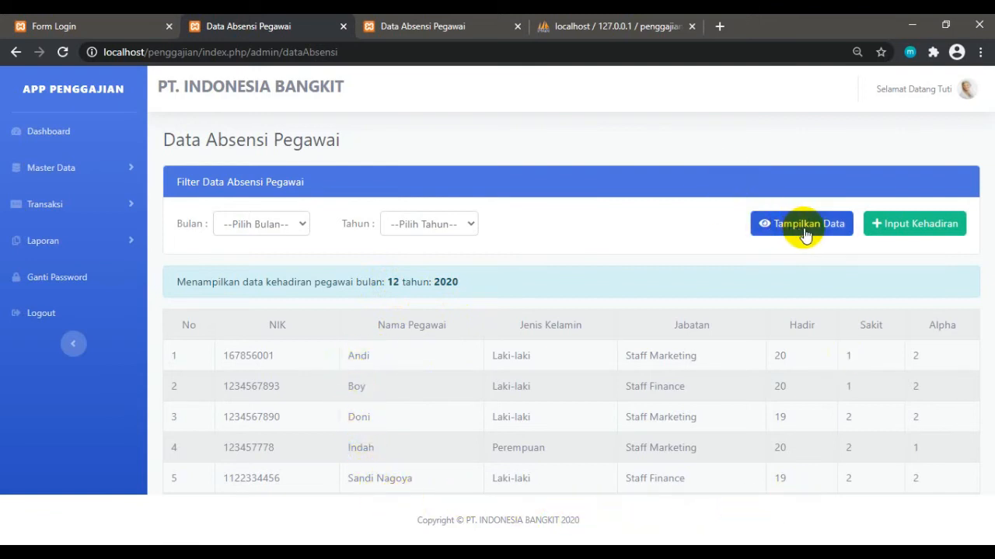
Filter the employee attendance data to show November 2020.
{"action": "left_click", "coordinate": [301, 225]}
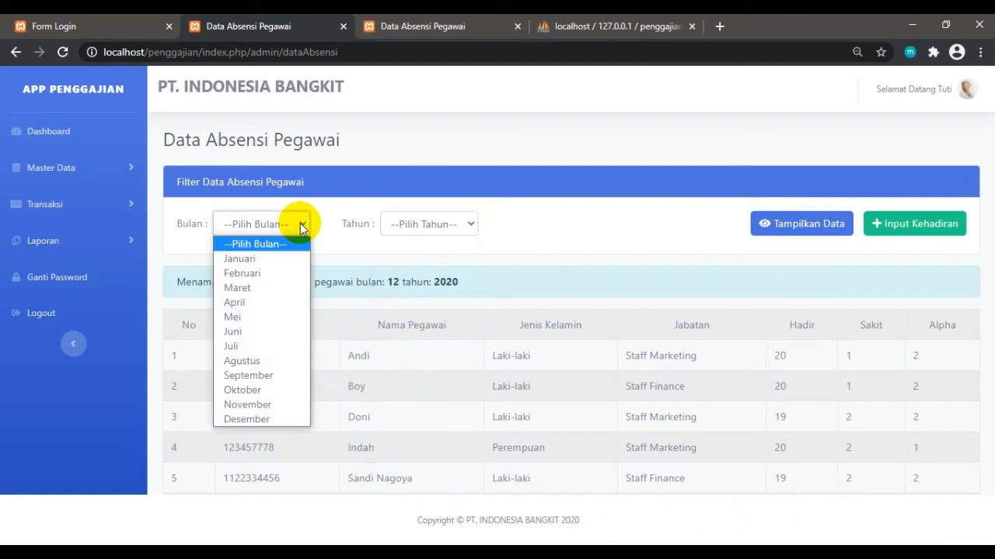
{"action": "left_click", "coordinate": [246, 404]}
{"action": "left_click", "coordinate": [471, 225]}
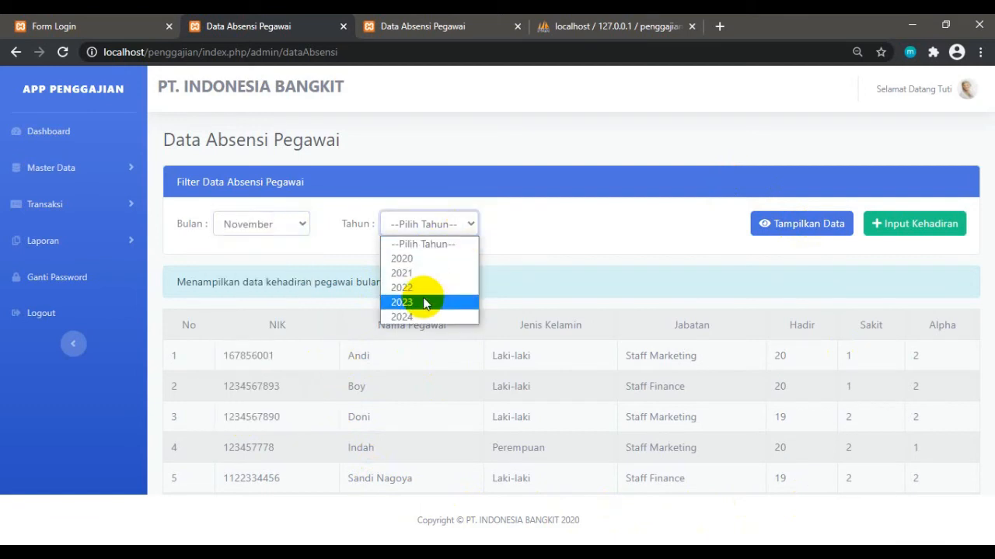
{"action": "left_click", "coordinate": [404, 258]}
{"action": "left_click", "coordinate": [807, 224]}
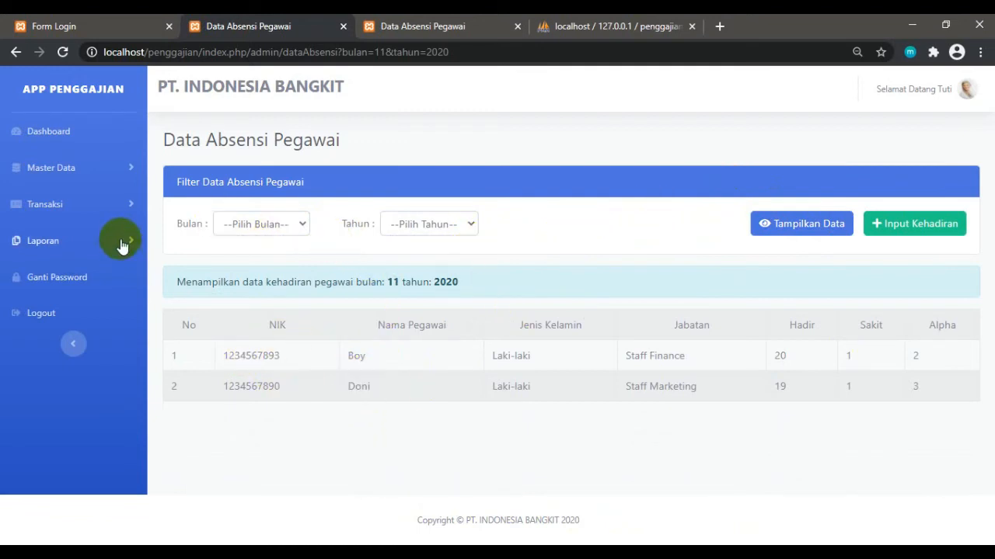
Open the Setting Potongan Gaji page of the payroll application.
{"action": "left_click", "coordinate": [43, 202]}
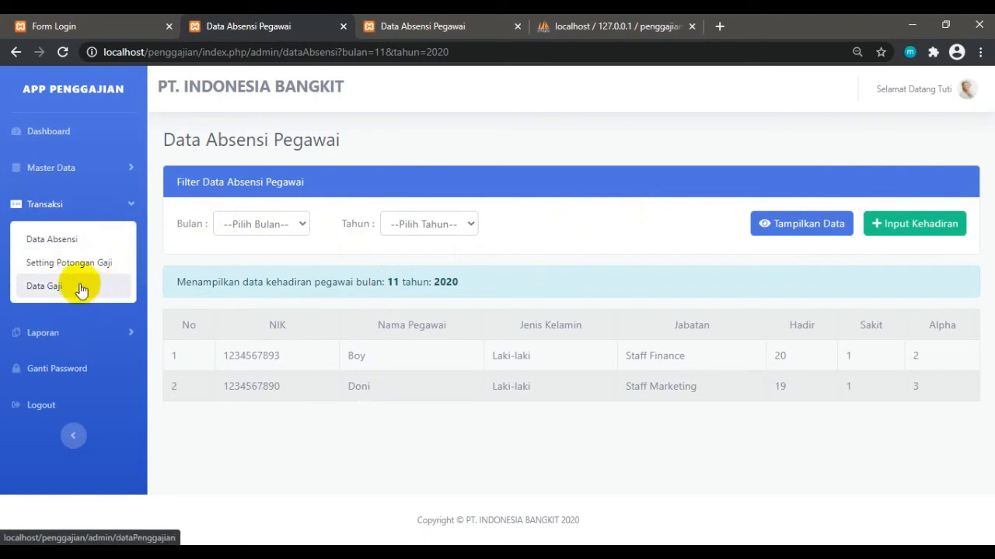
{"action": "left_click", "coordinate": [62, 266]}
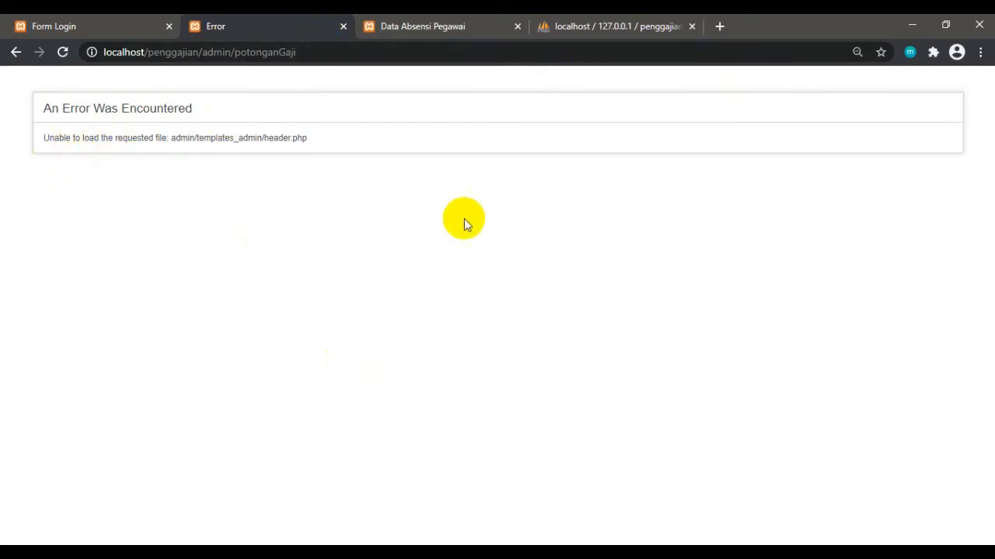
Switch to Visual Studio Code, open a new empty window and close the window holding the API_ongkir project.
{"action": "left_click", "coordinate": [912, 26]}
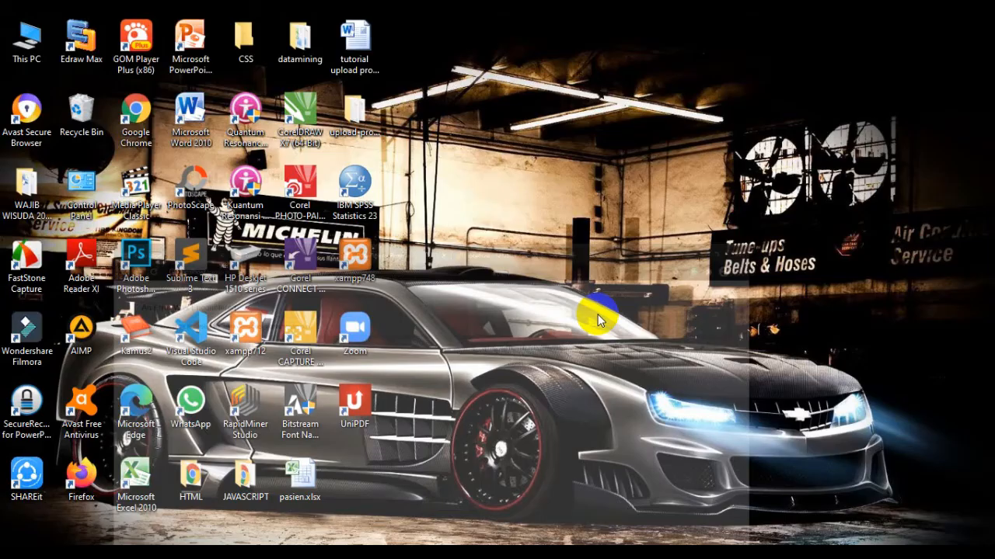
{"action": "double_click", "coordinate": [201, 332]}
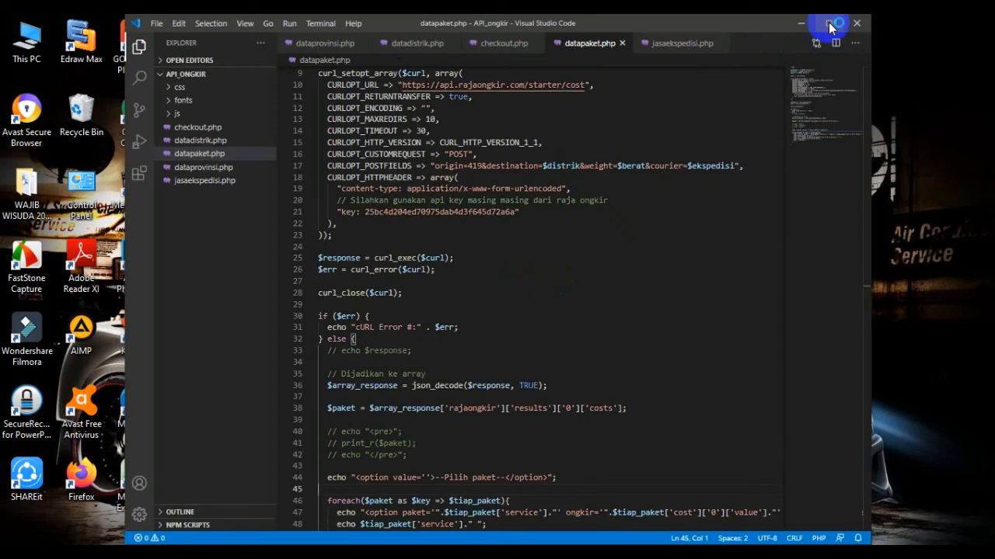
{"action": "left_click", "coordinate": [830, 26]}
{"action": "left_click", "coordinate": [449, 223]}
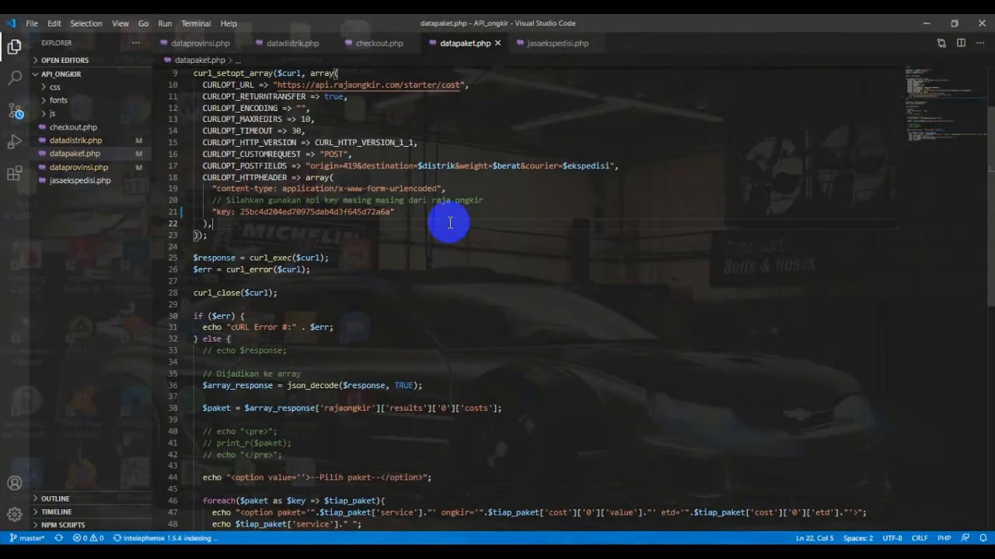
{"action": "key", "text": "ctrl+shift+n"}
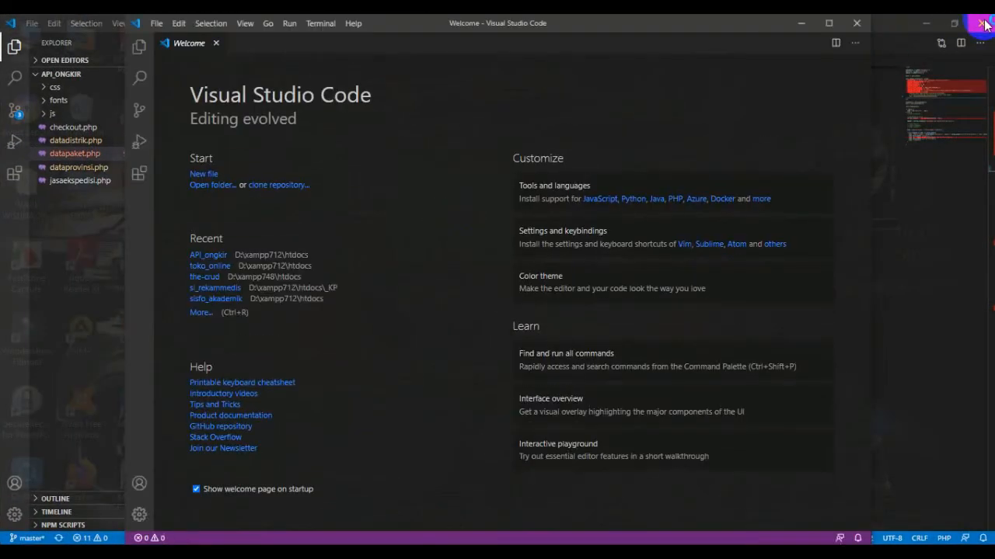
{"action": "left_click", "coordinate": [984, 25]}
Open the penggajian project folder from D:\xampp712\htdocs in the new editor window.
{"action": "left_click", "coordinate": [158, 24]}
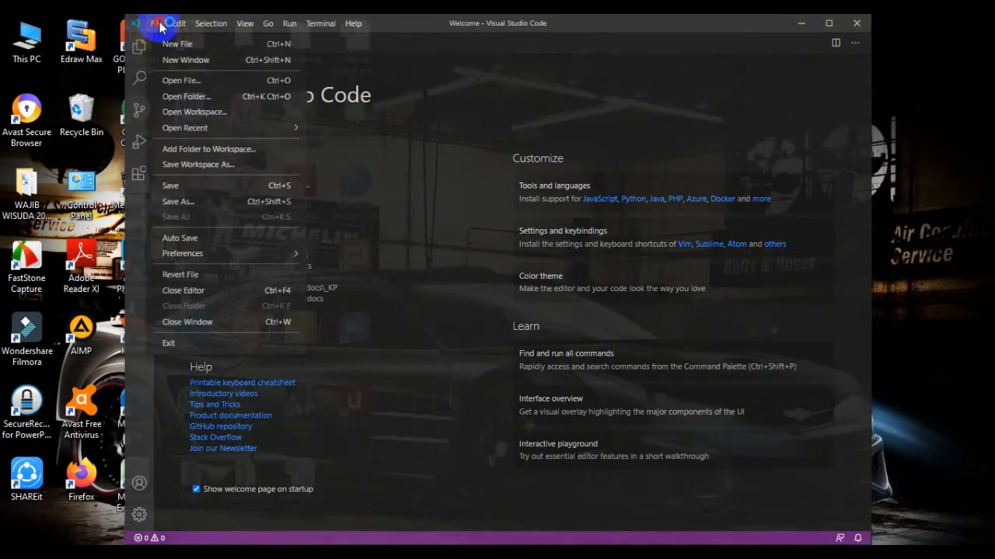
{"action": "left_click", "coordinate": [183, 97]}
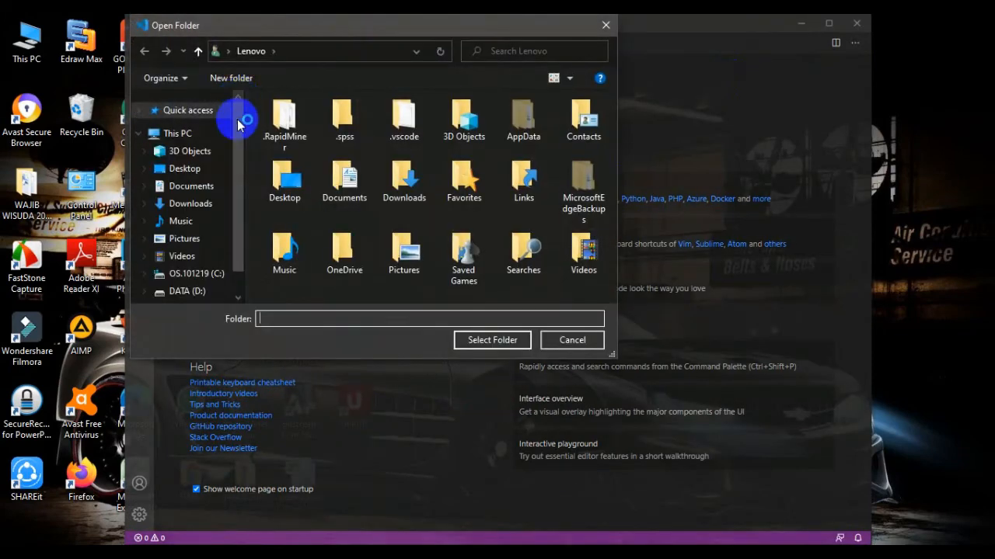
{"action": "left_click", "coordinate": [187, 291]}
{"action": "left_click", "coordinate": [362, 211]}
{"action": "scroll", "coordinate": [365, 211], "scroll_direction": "down", "scroll_amount": 3}
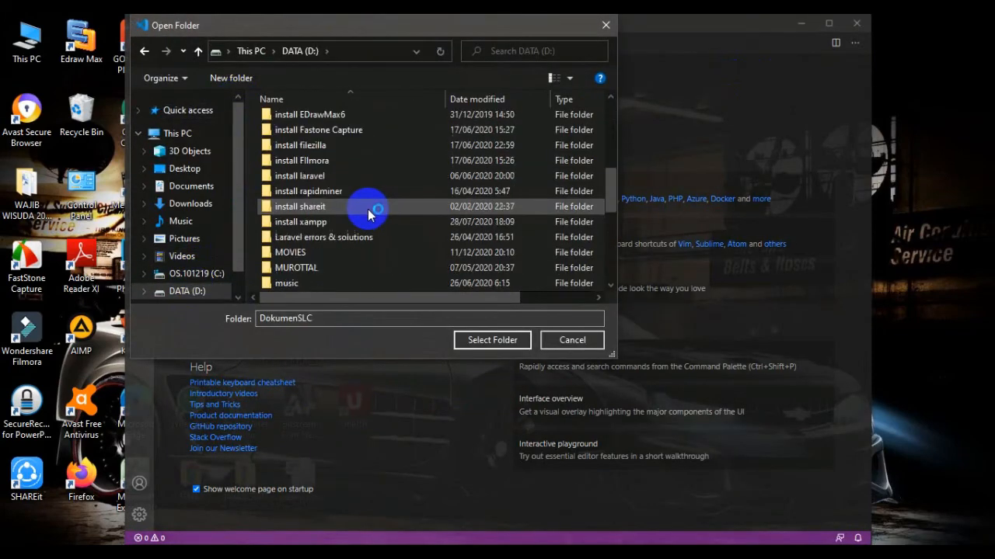
{"action": "scroll", "coordinate": [367, 218], "scroll_direction": "down", "scroll_amount": 5}
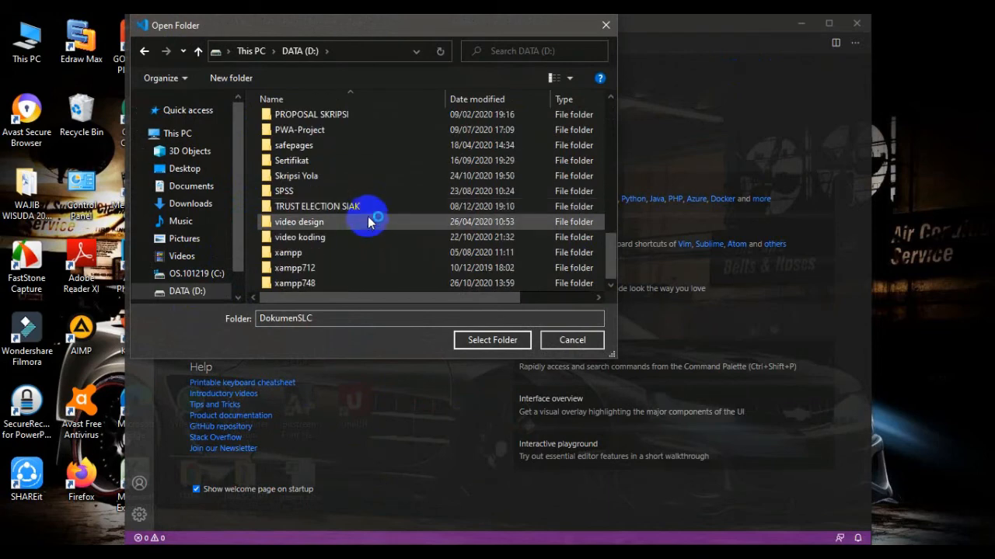
{"action": "double_click", "coordinate": [300, 272]}
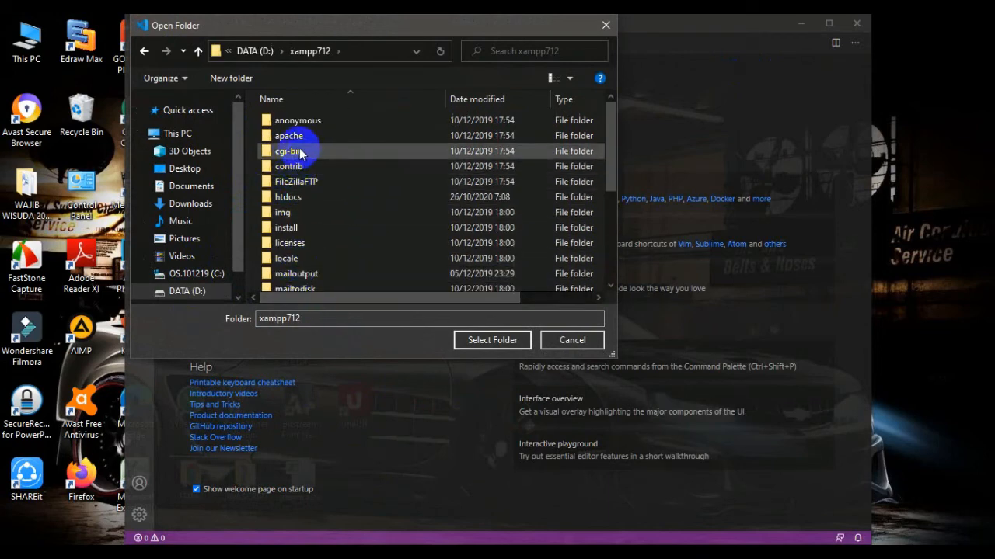
{"action": "double_click", "coordinate": [289, 199]}
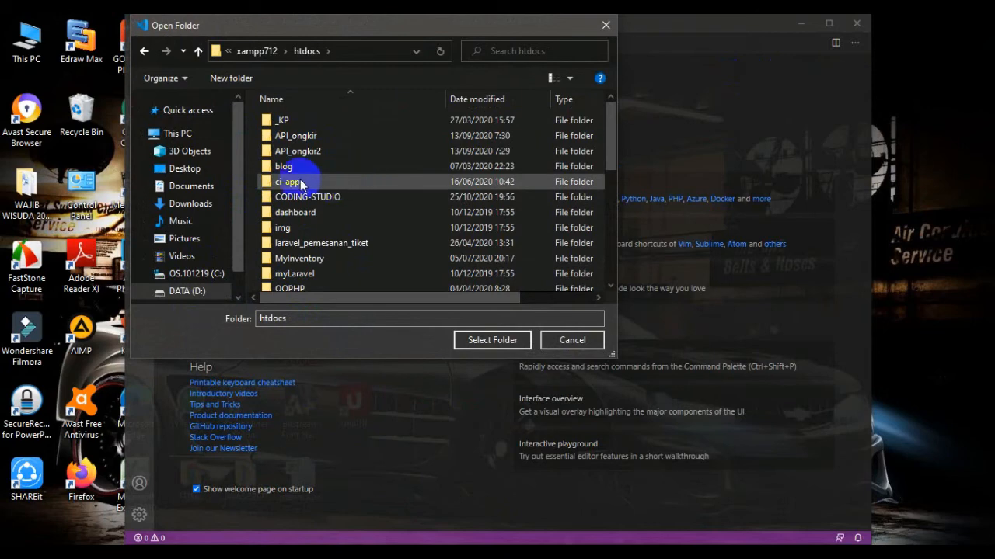
{"action": "scroll", "coordinate": [334, 224], "scroll_direction": "down", "scroll_amount": 2}
{"action": "left_click", "coordinate": [299, 222]}
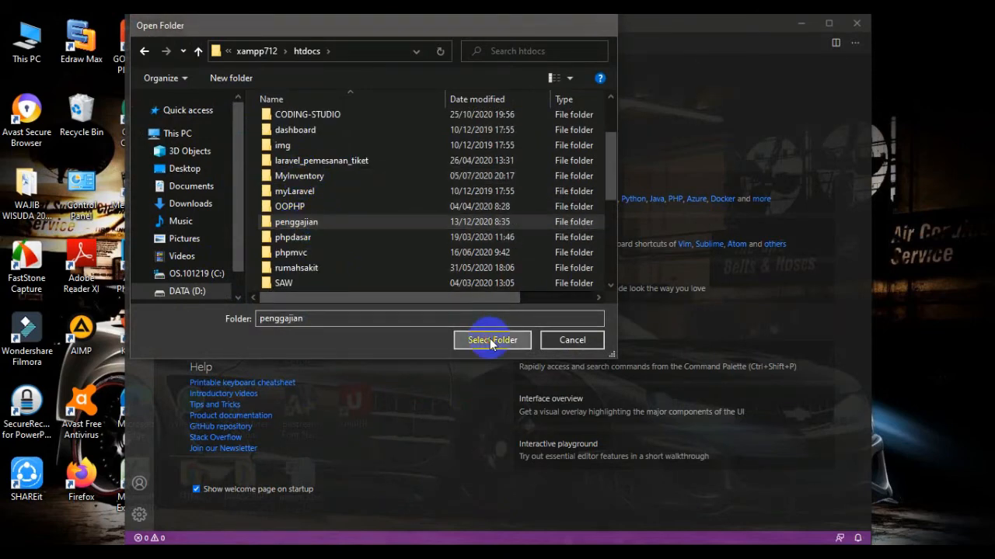
{"action": "left_click", "coordinate": [492, 340]}
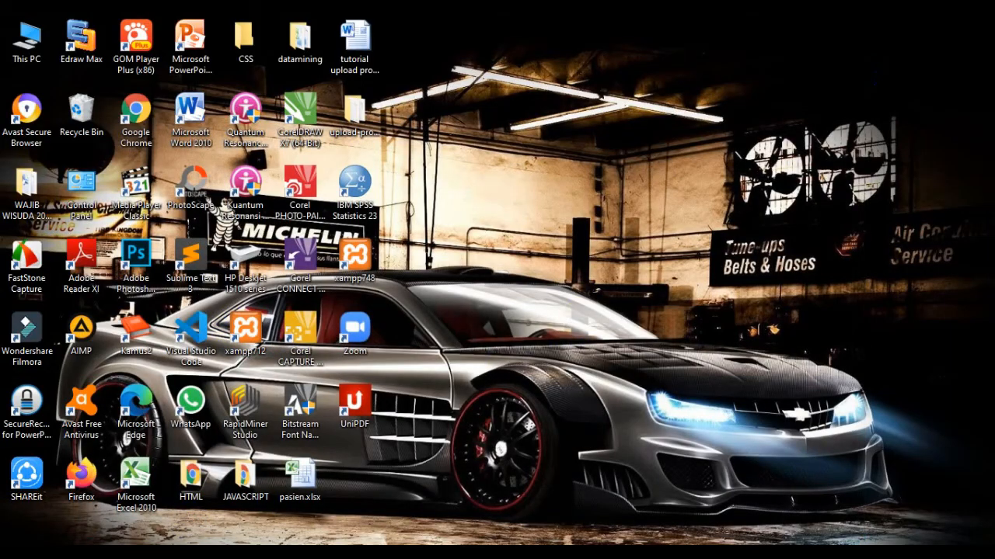
Recheck the browser's error page, then close DataAbsensi.php, LaporanAbsensi.php, DataJabatan.php and DataPegawai.php in the penggajian project in Visual Studio Code.
{"action": "key", "text": "alt+Tab"}
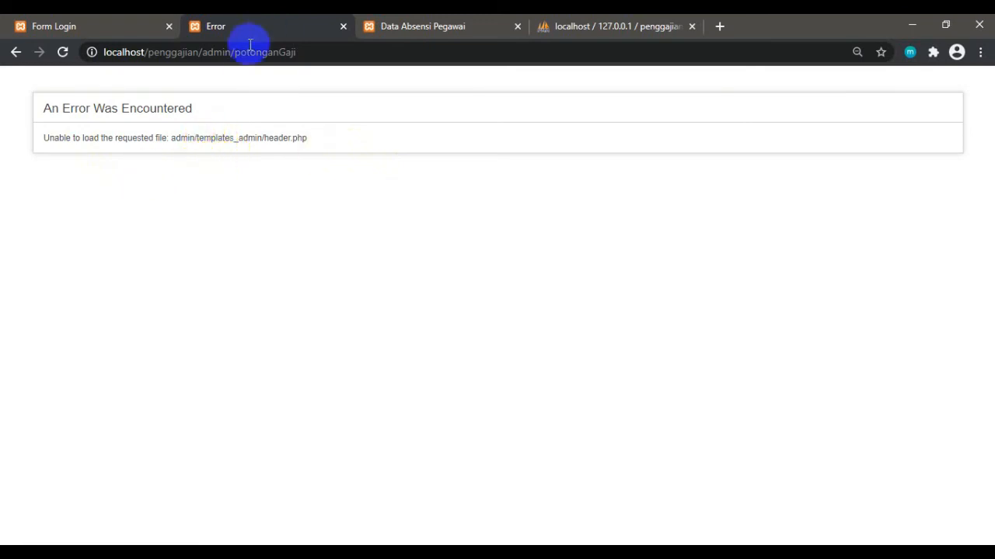
{"action": "left_click", "coordinate": [909, 28]}
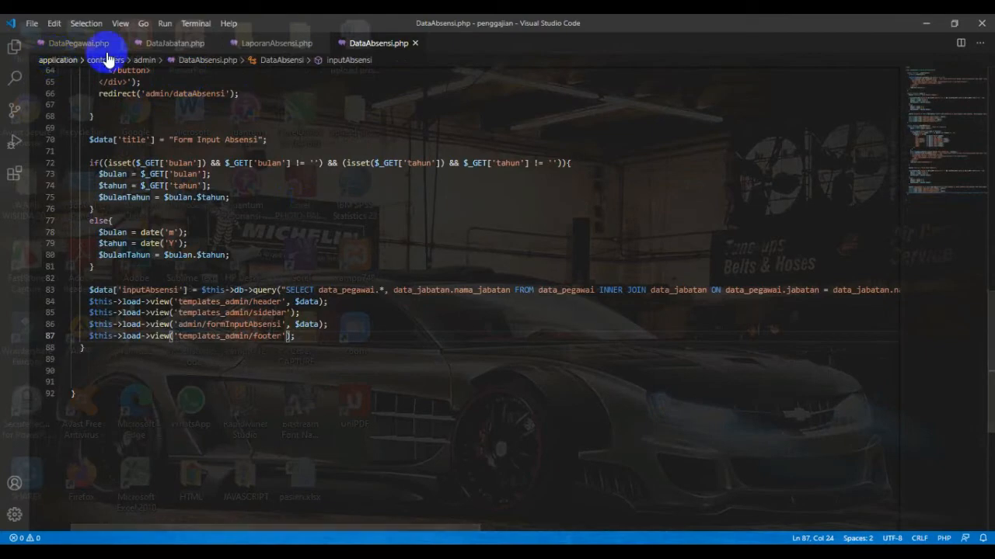
{"action": "left_click", "coordinate": [415, 44]}
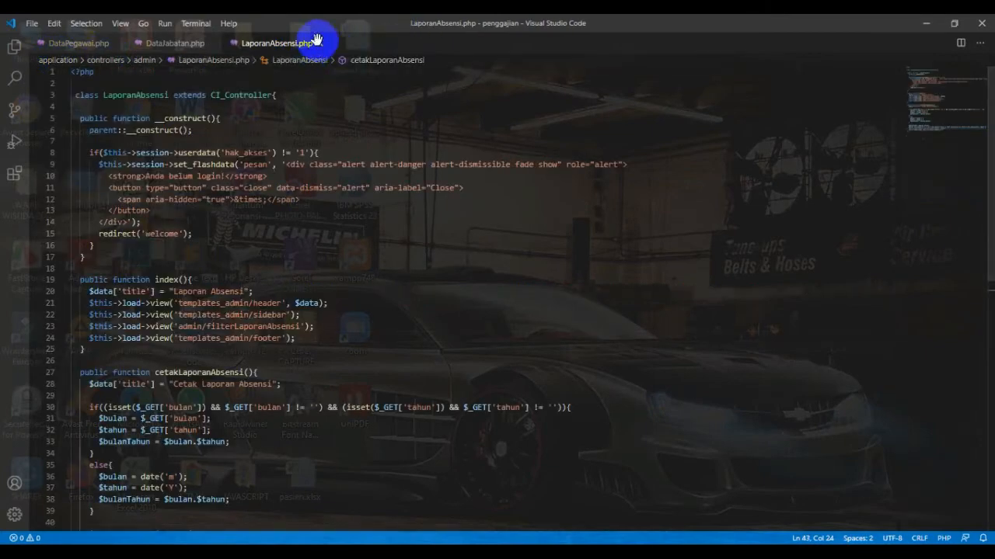
{"action": "left_click", "coordinate": [317, 43]}
{"action": "left_click", "coordinate": [215, 44]}
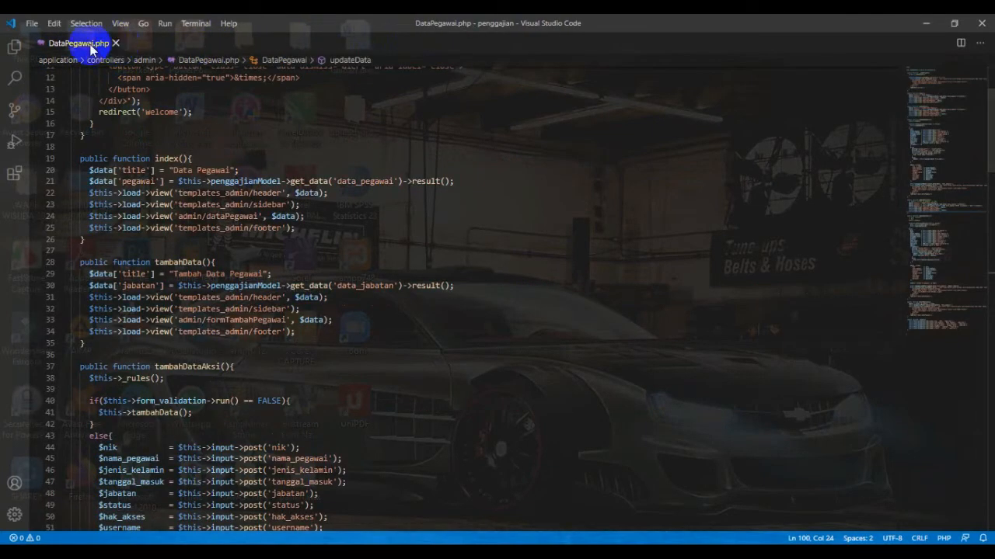
{"action": "left_click", "coordinate": [116, 42]}
Open PotonganGaji.php from application/controllers/admin, hide the file explorer and enlarge the editor display by two zoom levels.
{"action": "left_click", "coordinate": [14, 47]}
{"action": "left_click", "coordinate": [51, 141]}
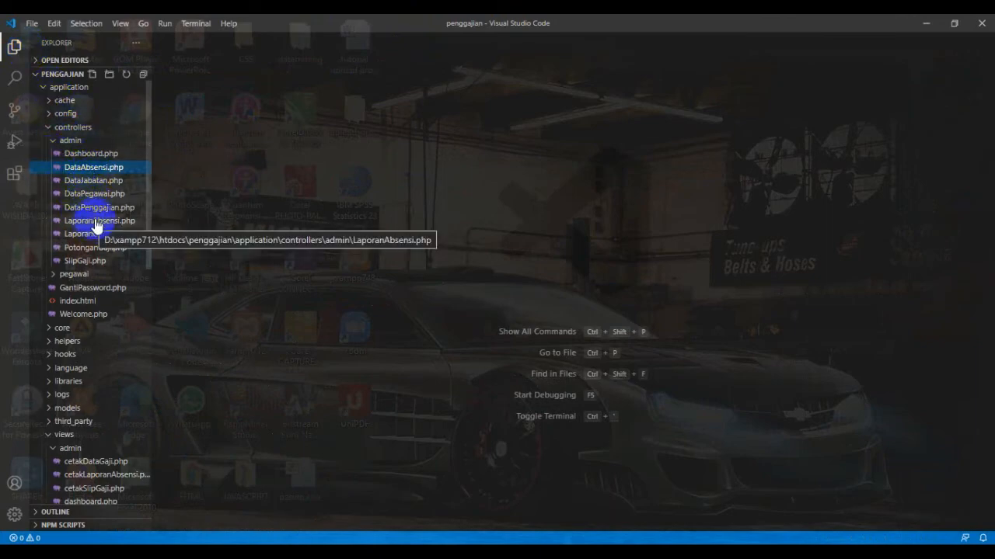
{"action": "left_click", "coordinate": [92, 248]}
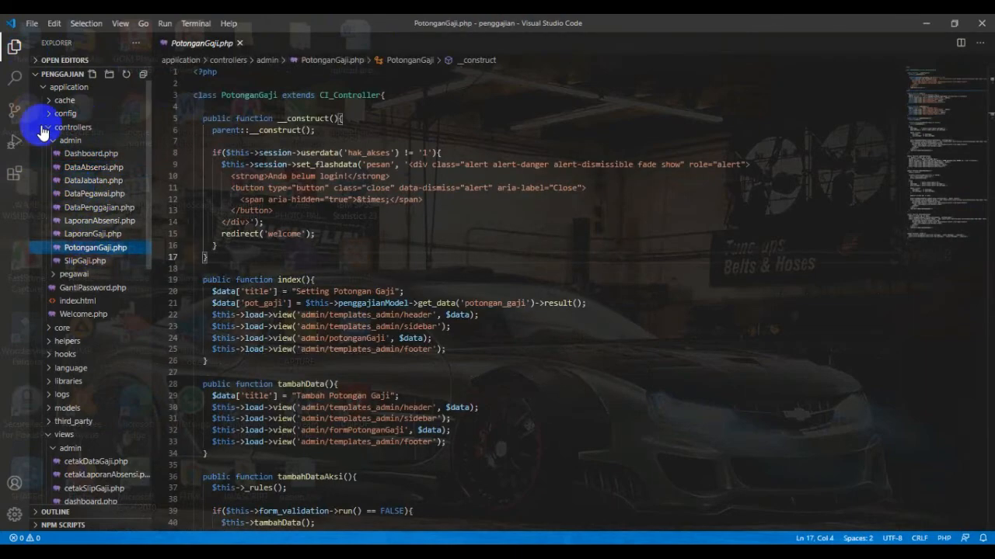
{"action": "left_click", "coordinate": [14, 47]}
{"action": "left_click", "coordinate": [315, 287]}
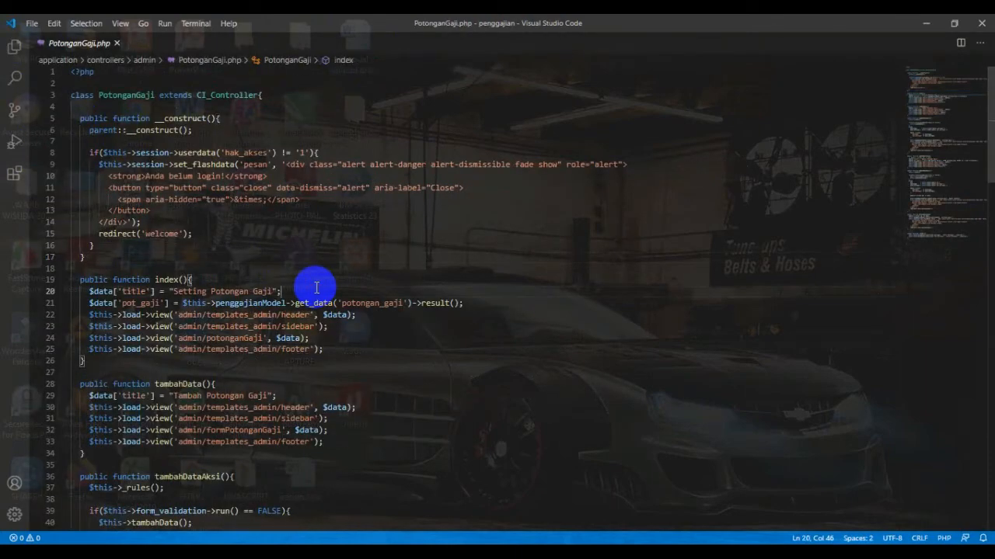
{"action": "key", "text": "ctrl+equal"}
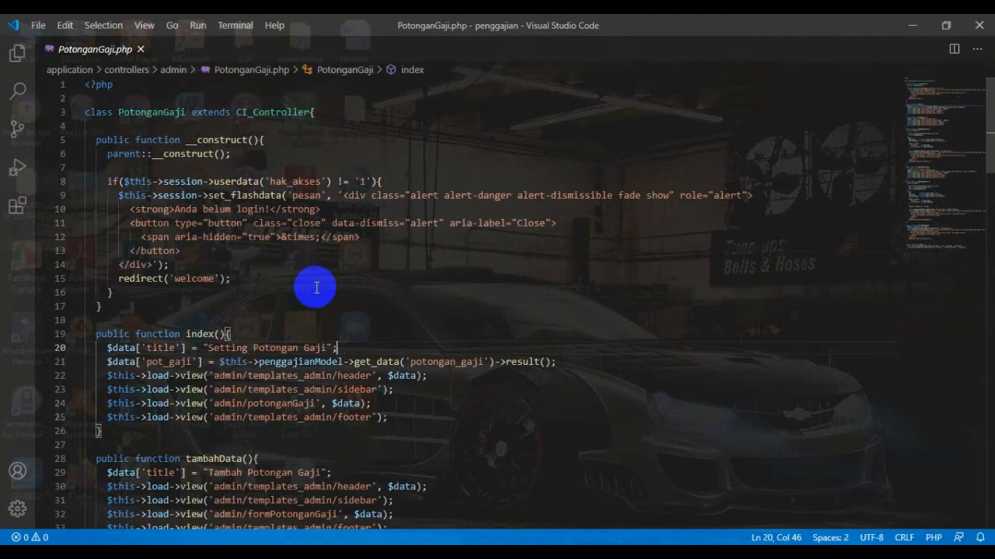
{"action": "key", "text": "ctrl+equal"}
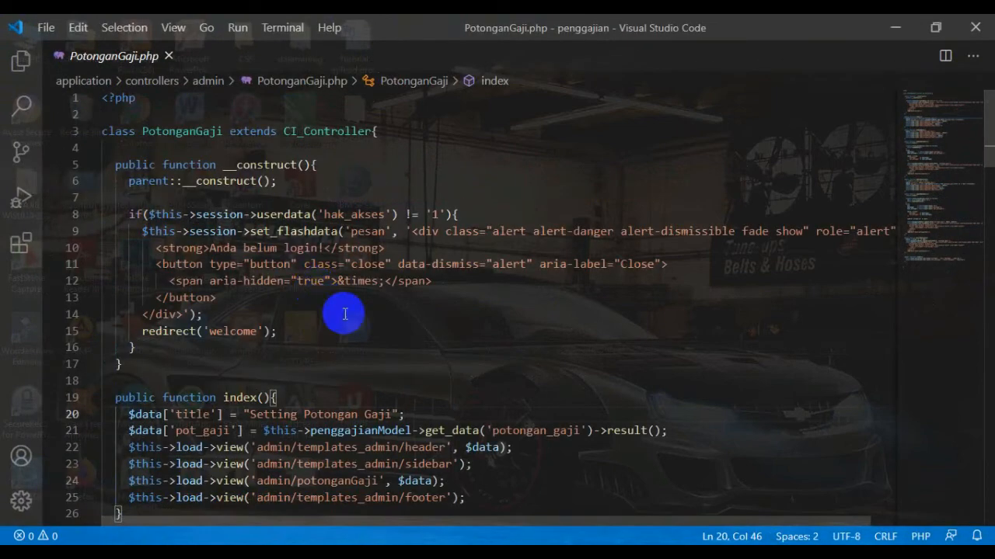
Remove the "admin/" prefix from the templates_admin header, sidebar and footer view paths in the index() function of PotonganGaji.php.
{"action": "scroll", "coordinate": [438, 474], "scroll_direction": "down", "scroll_amount": 5}
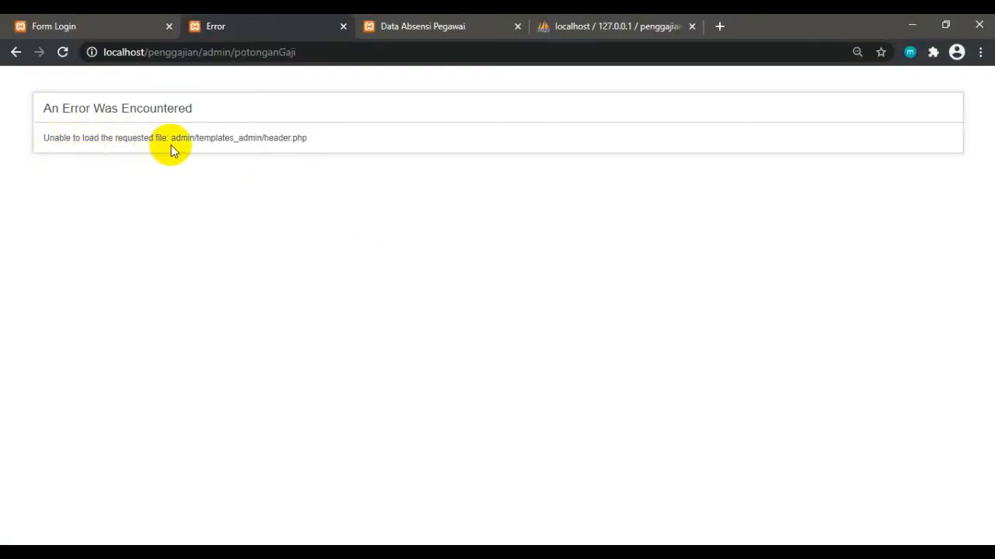
{"action": "left_click", "coordinate": [914, 30]}
{"action": "scroll", "coordinate": [342, 342], "scroll_direction": "down", "scroll_amount": 5}
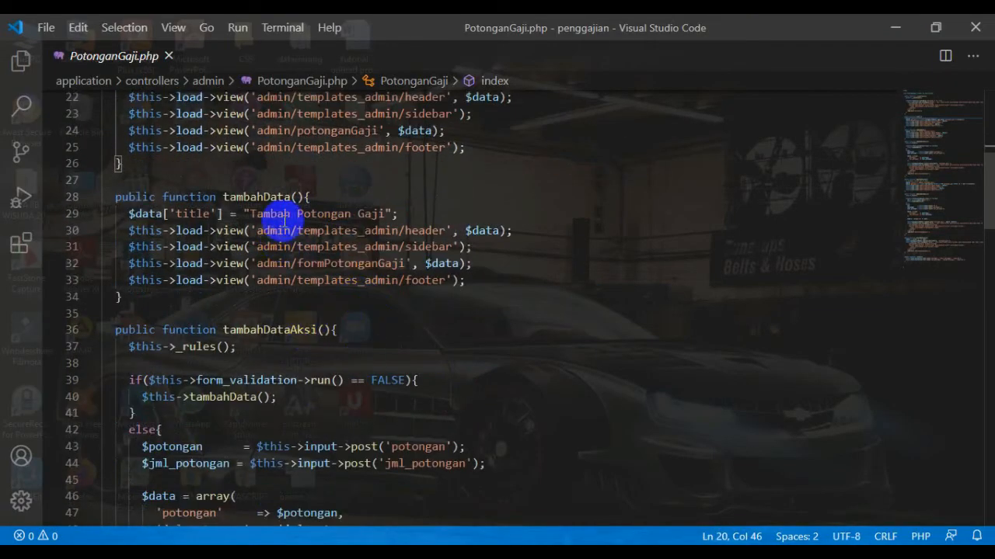
{"action": "scroll", "coordinate": [284, 220], "scroll_direction": "up", "scroll_amount": 3}
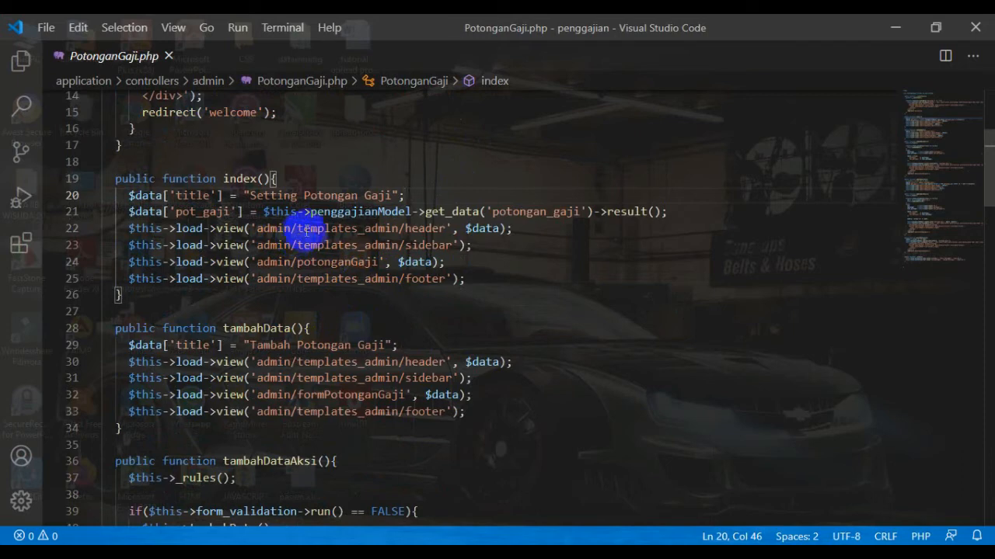
{"action": "left_click", "coordinate": [297, 228]}
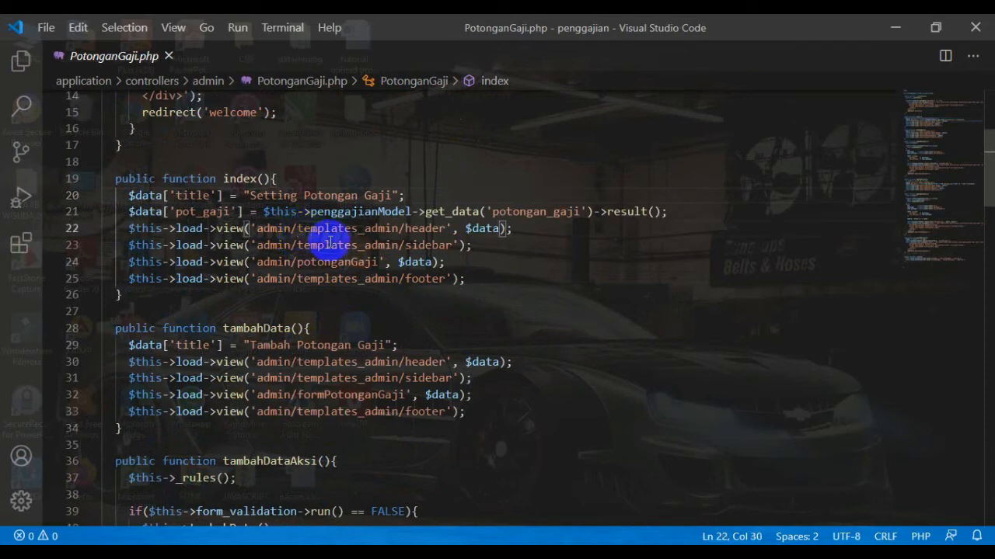
{"action": "key", "text": "BackSpace"}
{"action": "key", "text": "BackSpace"}
{"action": "key", "text": "BackSpace"}
{"action": "key", "text": "BackSpace"}
{"action": "key", "text": "BackSpace"}
{"action": "key", "text": "BackSpace"}
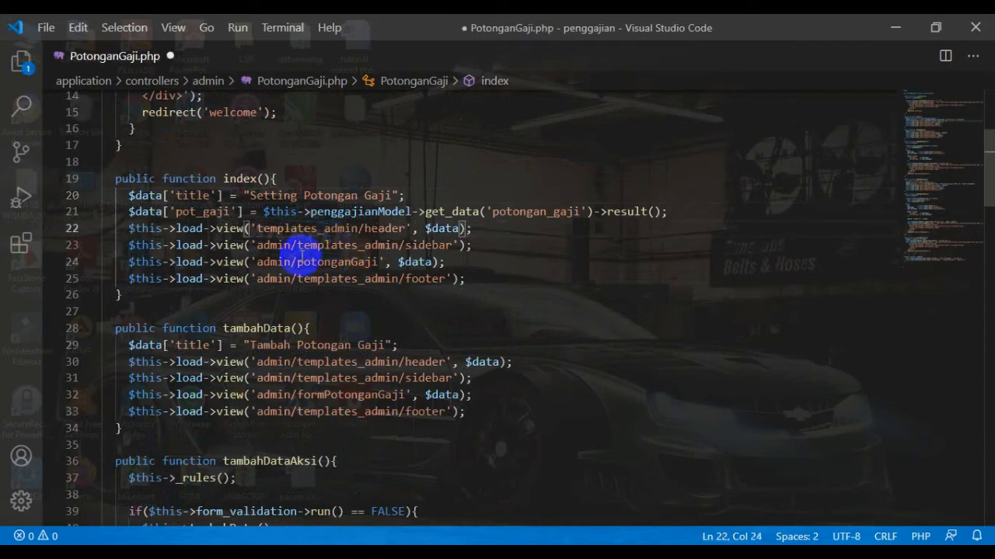
{"action": "key", "text": "BackSpace"}
{"action": "key", "text": "BackSpace"}
{"action": "key", "text": "BackSpace"}
{"action": "key", "text": "BackSpace"}
{"action": "key", "text": "BackSpace"}
{"action": "key", "text": "BackSpace"}
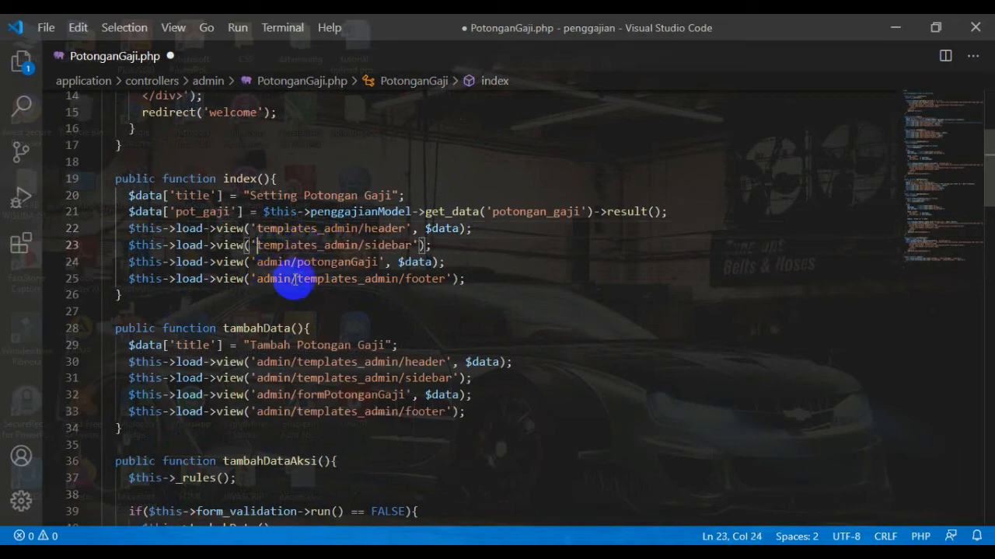
{"action": "key", "text": "BackSpace"}
{"action": "key", "text": "BackSpace"}
{"action": "key", "text": "BackSpace"}
{"action": "key", "text": "BackSpace"}
{"action": "key", "text": "BackSpace"}
{"action": "key", "text": "BackSpace"}
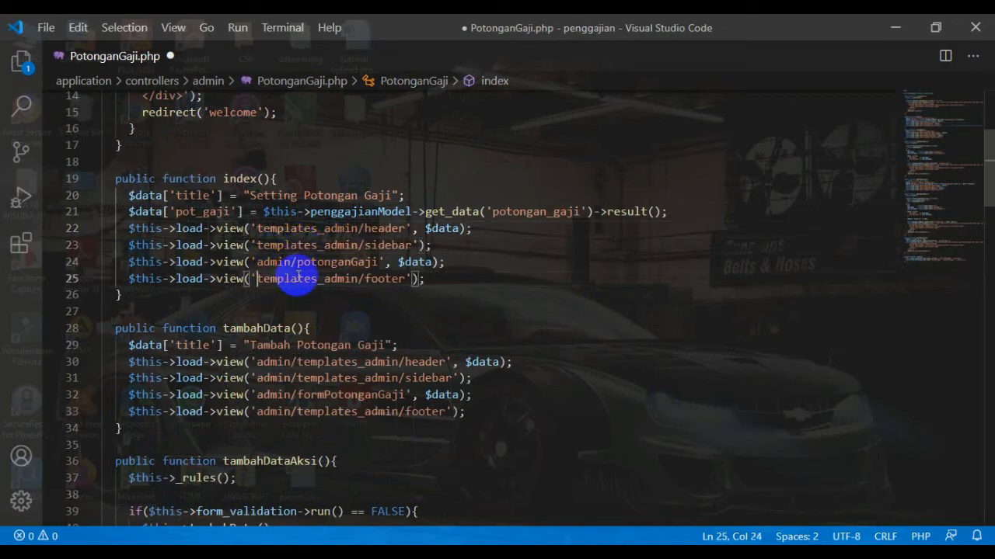
Remove the "admin/" prefix from the templates_admin header, sidebar and footer view paths in the tambahData() function of PotonganGaji.php.
{"action": "scroll", "coordinate": [344, 208], "scroll_direction": "up", "scroll_amount": 5}
{"action": "scroll", "coordinate": [344, 210], "scroll_direction": "down", "scroll_amount": 7}
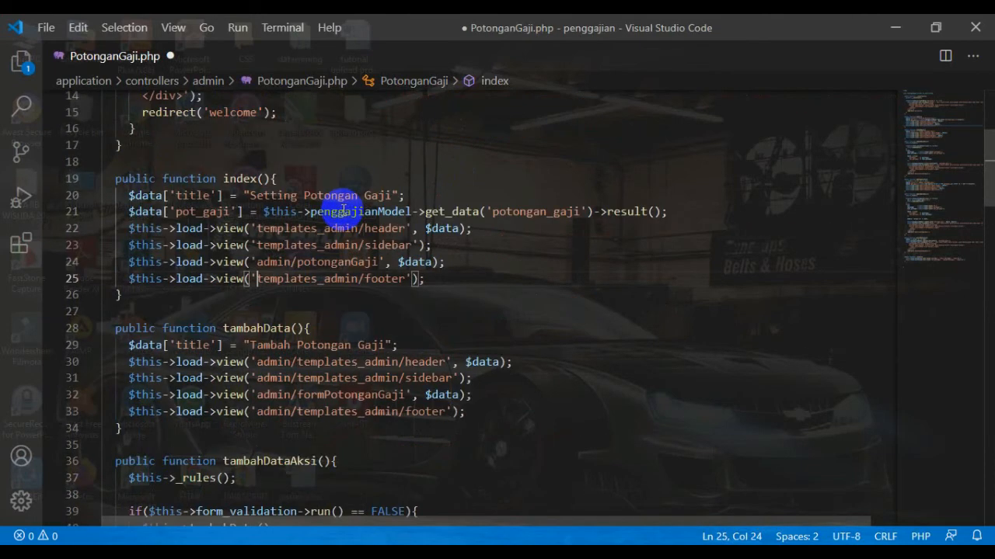
{"action": "left_click", "coordinate": [296, 231]}
{"action": "key", "text": "BackSpace"}
{"action": "key", "text": "BackSpace"}
{"action": "key", "text": "BackSpace"}
{"action": "key", "text": "BackSpace"}
{"action": "key", "text": "BackSpace"}
{"action": "key", "text": "BackSpace"}
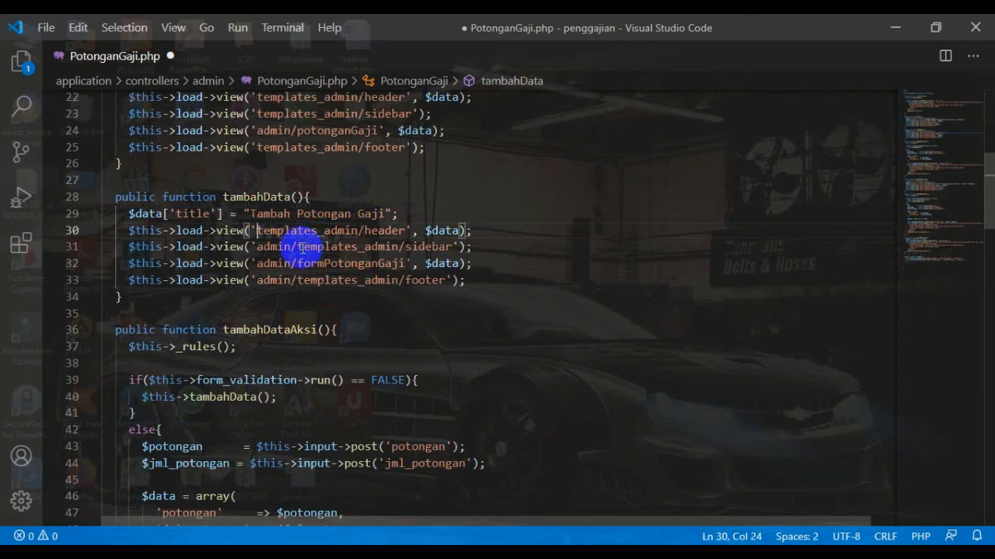
{"action": "key", "text": "BackSpace"}
{"action": "key", "text": "BackSpace"}
{"action": "key", "text": "BackSpace"}
{"action": "key", "text": "BackSpace"}
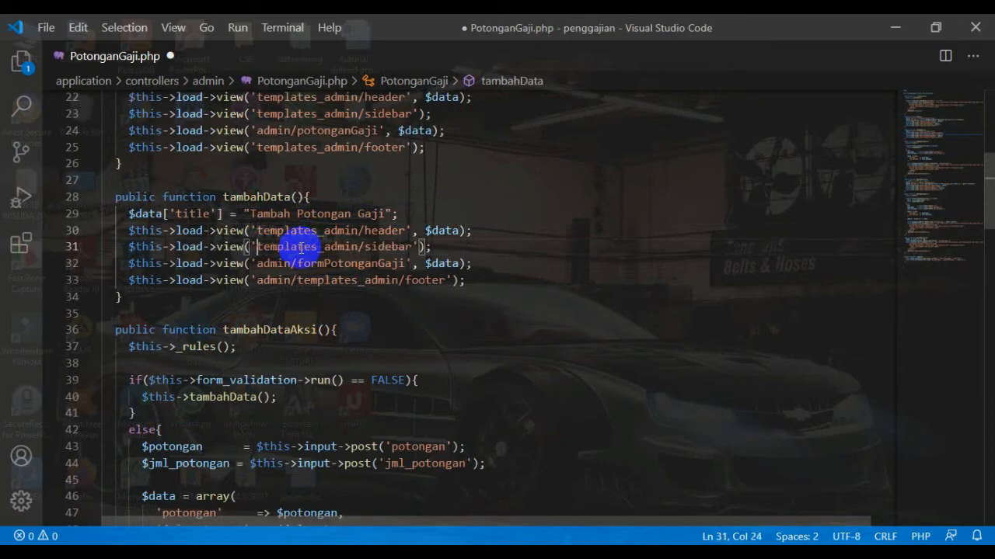
{"action": "key", "text": "BackSpace"}
{"action": "key", "text": "BackSpace"}
{"action": "key", "text": "BackSpace"}
{"action": "key", "text": "BackSpace"}
{"action": "key", "text": "BackSpace"}
{"action": "key", "text": "BackSpace"}
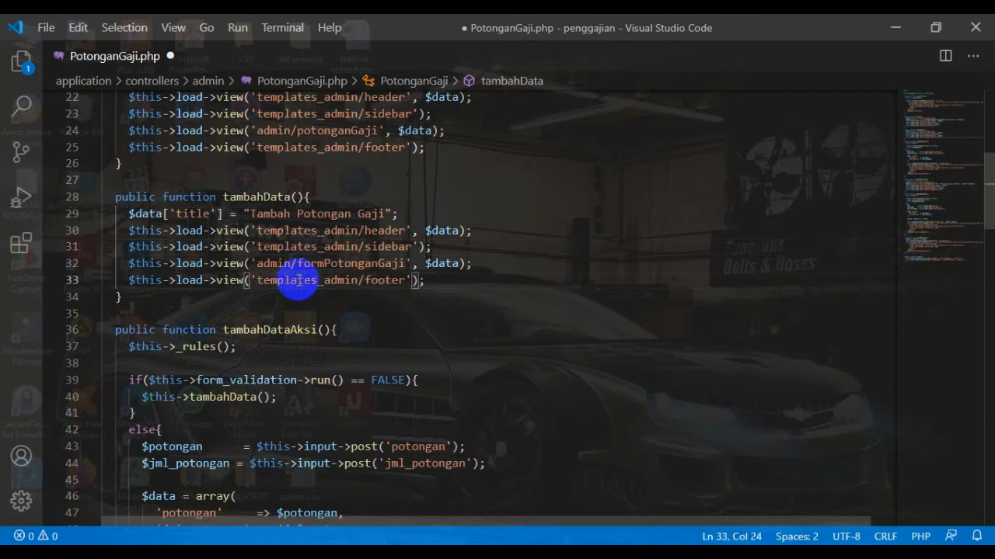
Remove the "admin/" prefix from the templates_admin header, sidebar and footer view paths in the updateData() function of PotonganGaji.php.
{"action": "scroll", "coordinate": [308, 333], "scroll_direction": "down", "scroll_amount": 10}
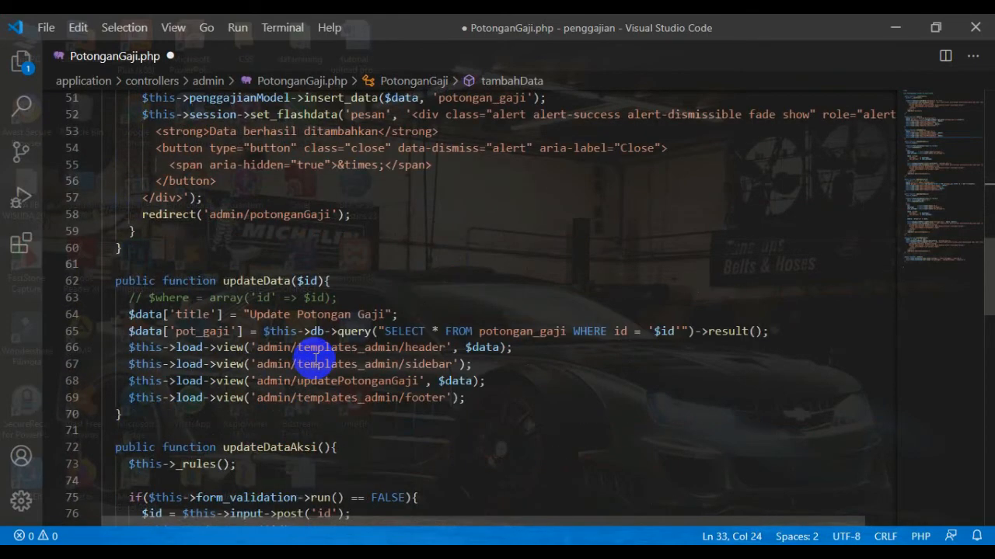
{"action": "scroll", "coordinate": [315, 359], "scroll_direction": "down", "scroll_amount": 3}
{"action": "left_click", "coordinate": [297, 217]}
{"action": "key", "text": "BackSpace"}
{"action": "key", "text": "BackSpace"}
{"action": "key", "text": "BackSpace"}
{"action": "key", "text": "BackSpace"}
{"action": "key", "text": "BackSpace"}
{"action": "key", "text": "BackSpace"}
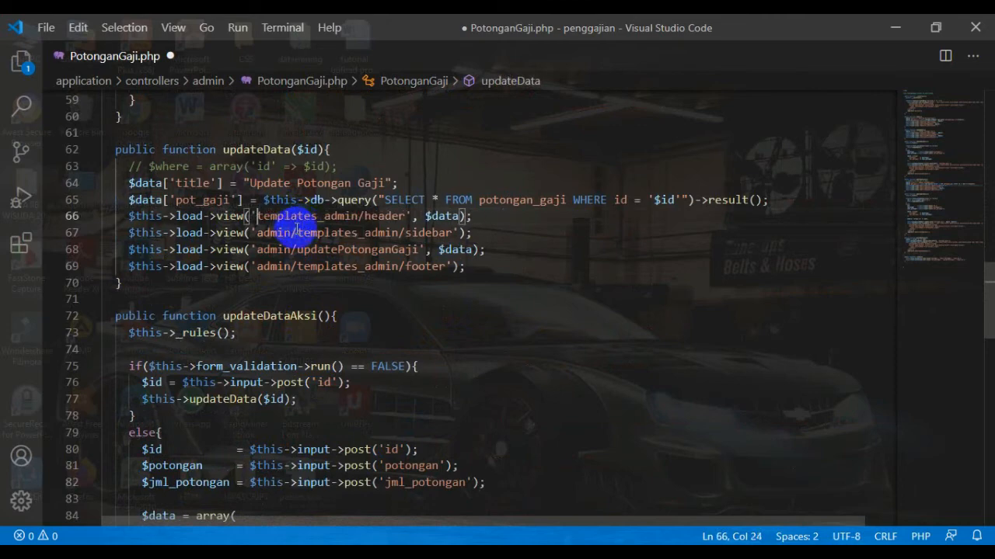
{"action": "key", "text": "BackSpace"}
{"action": "key", "text": "BackSpace"}
{"action": "key", "text": "BackSpace"}
{"action": "key", "text": "BackSpace"}
{"action": "key", "text": "BackSpace"}
{"action": "key", "text": "BackSpace"}
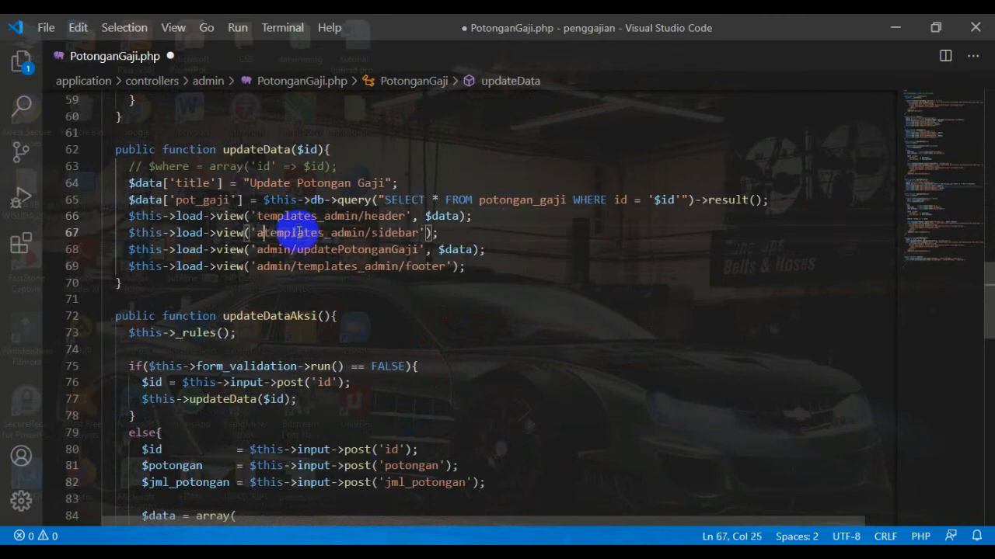
{"action": "double_click", "coordinate": [294, 267]}
{"action": "left_click", "coordinate": [296, 267]}
{"action": "key", "text": "BackSpace"}
{"action": "key", "text": "BackSpace"}
{"action": "key", "text": "BackSpace"}
{"action": "key", "text": "BackSpace"}
{"action": "key", "text": "BackSpace"}
{"action": "key", "text": "BackSpace"}
Check the remaining functions of PotonganGaji.php for templates_admin view paths and save the file.
{"action": "scroll", "coordinate": [338, 324], "scroll_direction": "down", "scroll_amount": 12}
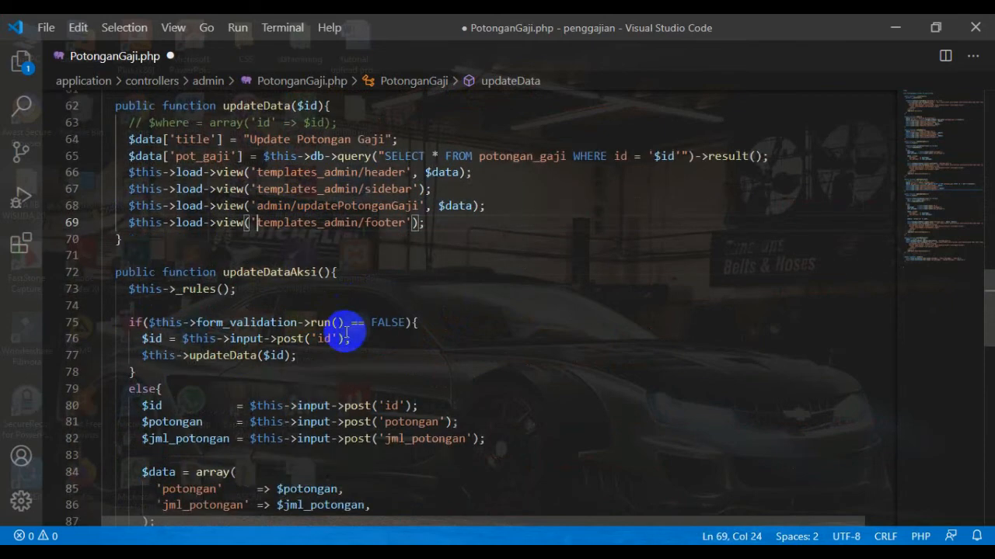
{"action": "scroll", "coordinate": [339, 337], "scroll_direction": "down", "scroll_amount": 3}
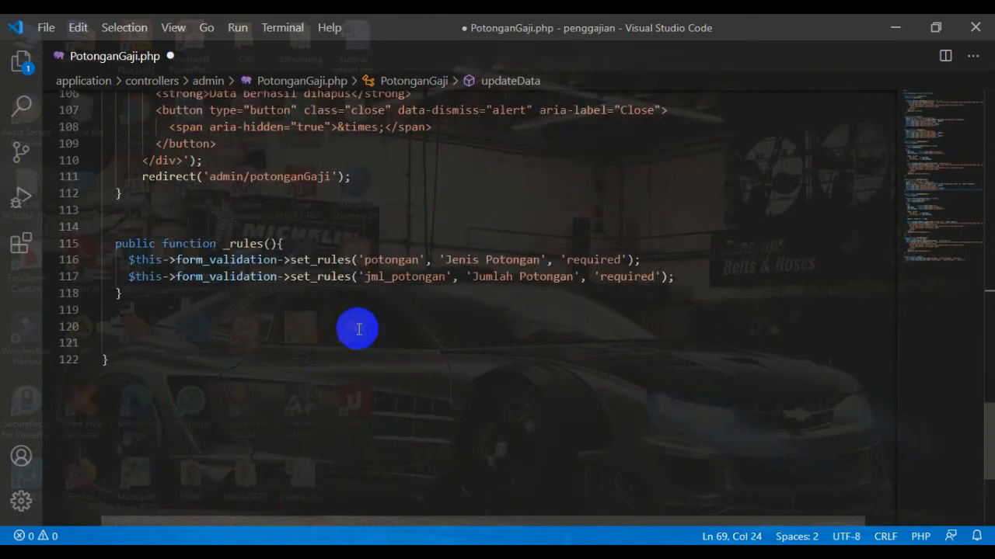
{"action": "scroll", "coordinate": [415, 246], "scroll_direction": "up", "scroll_amount": 3}
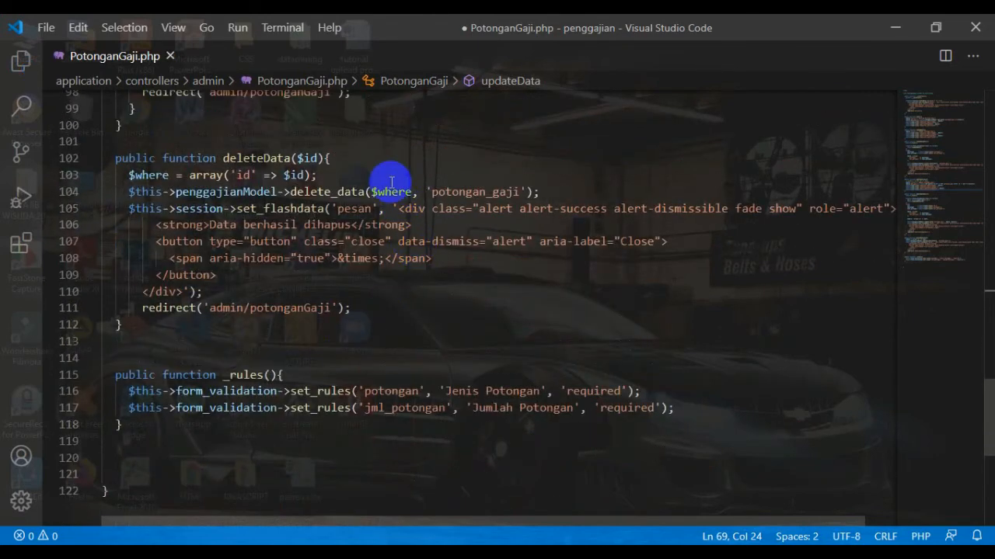
{"action": "key", "text": "ctrl+s"}
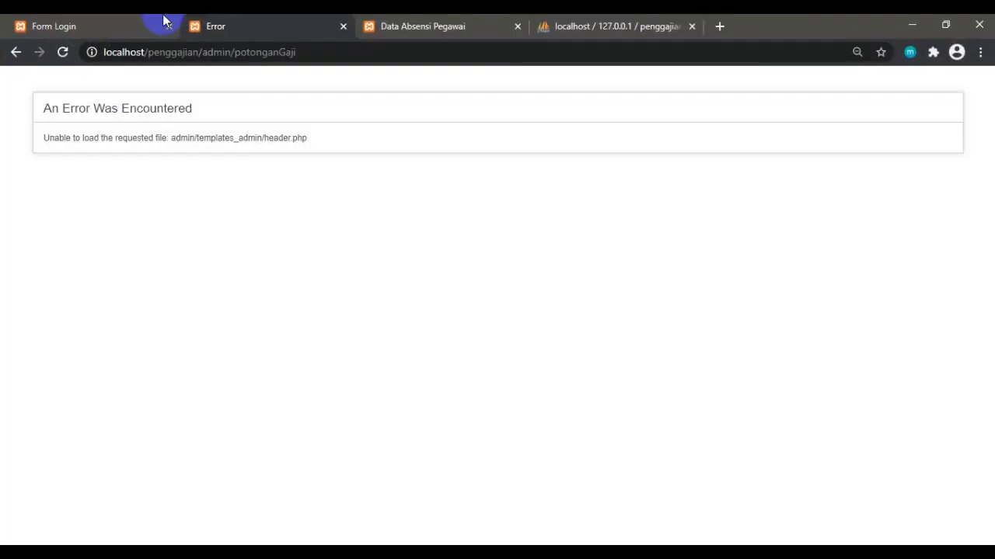
Return from the browser's error page to the attendance data and open the Setting Potongan Gaji page.
{"action": "left_click", "coordinate": [16, 52]}
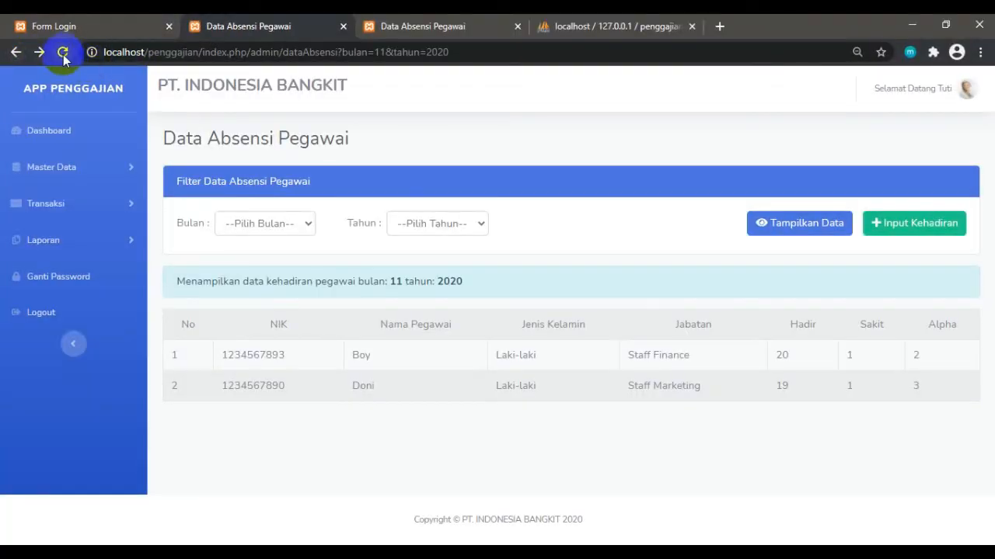
{"action": "left_click", "coordinate": [54, 171]}
{"action": "left_click", "coordinate": [23, 205]}
{"action": "left_click", "coordinate": [47, 263]}
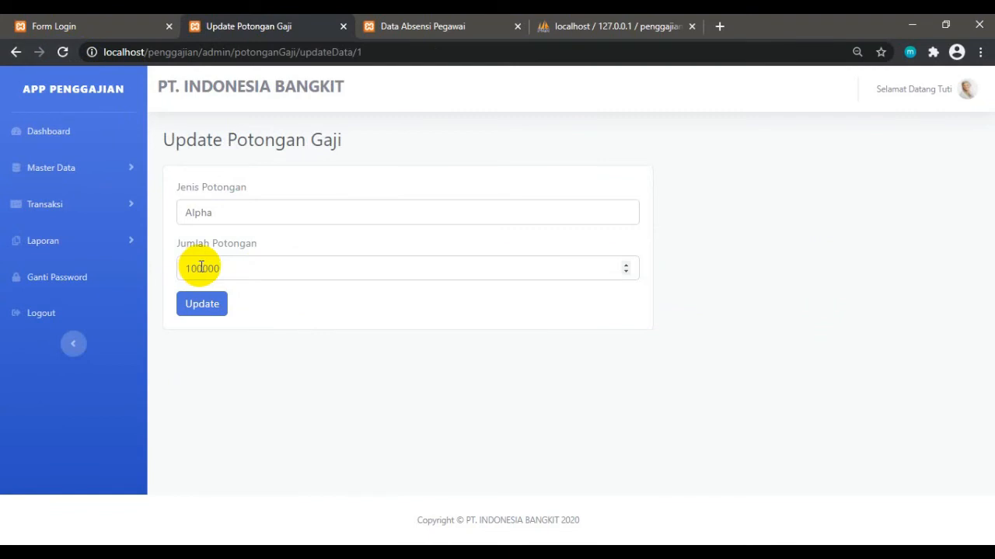
Update the Alpha deduction's Jumlah Potongan to 150000, and edit it again to restore 100000.
{"action": "left_click", "coordinate": [200, 269]}
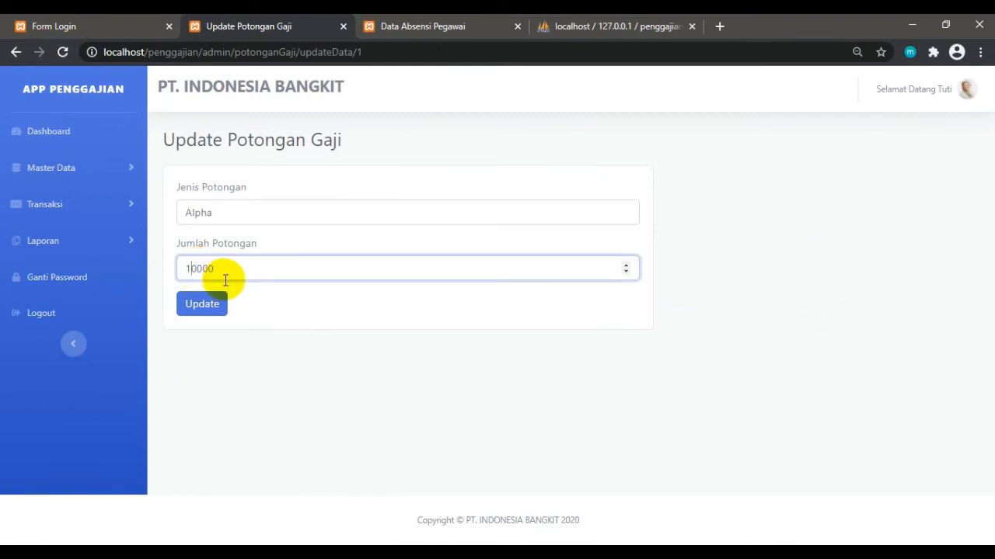
{"action": "left_click", "coordinate": [220, 304]}
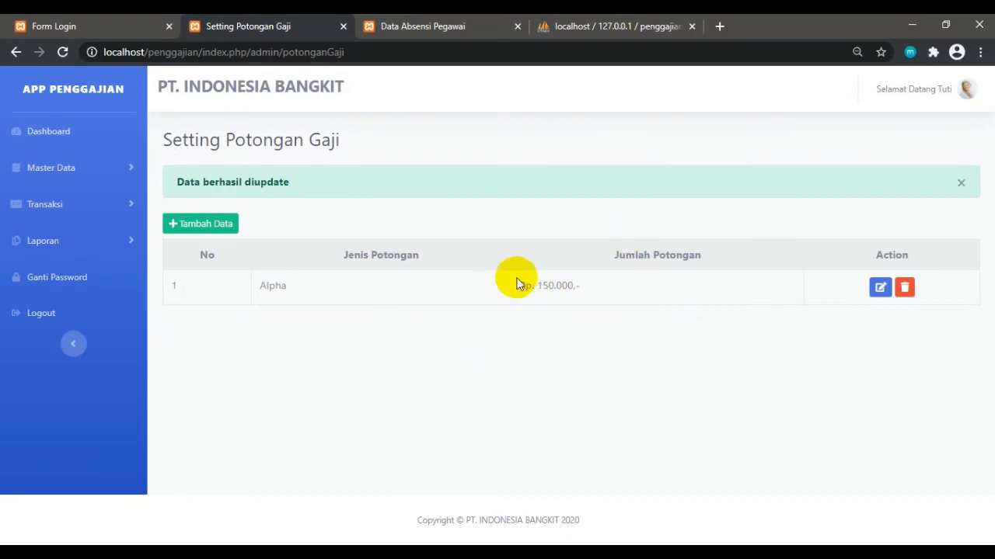
{"action": "left_click", "coordinate": [888, 292]}
{"action": "left_click", "coordinate": [195, 268]}
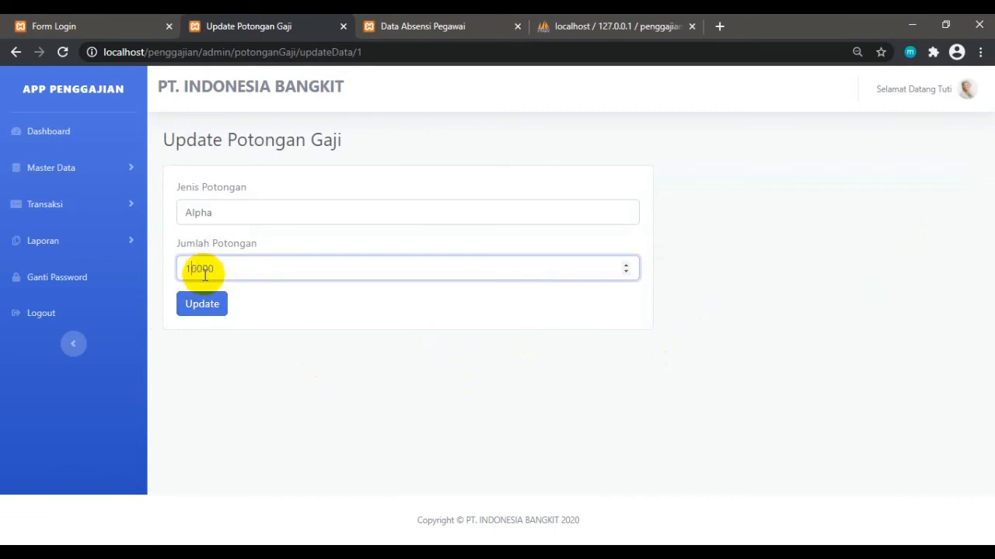
{"action": "left_click", "coordinate": [201, 303]}
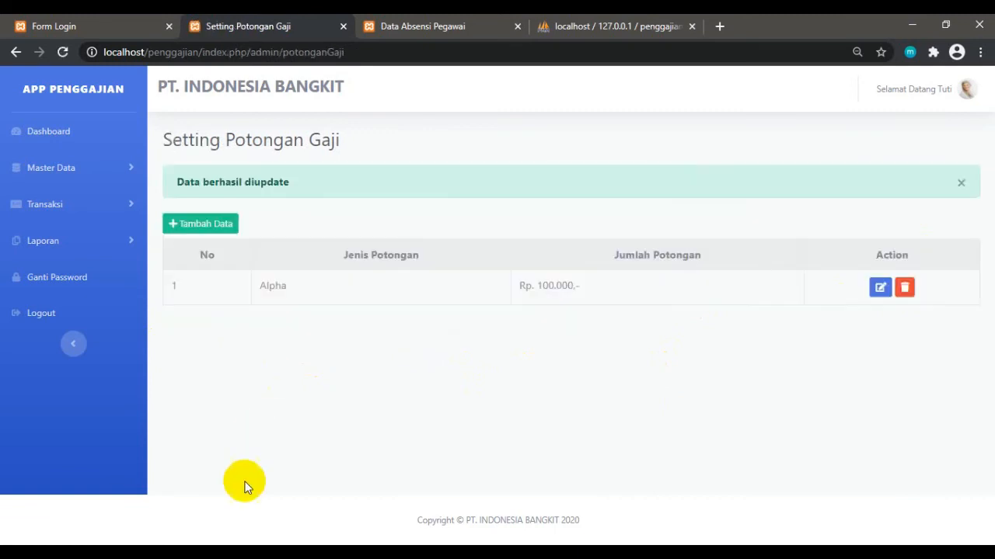
Open the blank Tambah Potongan Gaji form and examine the potongan_gaji table of the penggajian database in phpMyAdmin.
{"action": "left_click", "coordinate": [208, 227]}
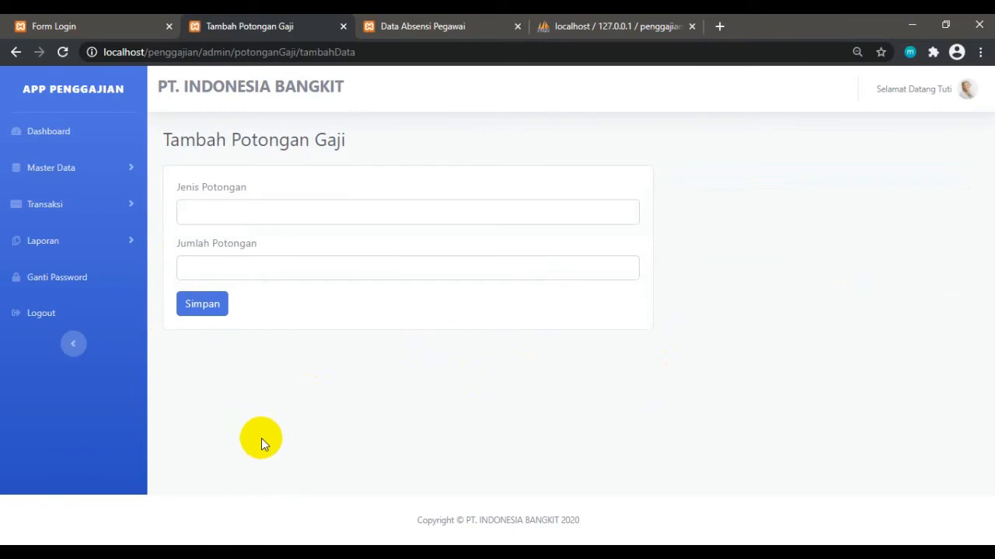
{"action": "left_click", "coordinate": [230, 216]}
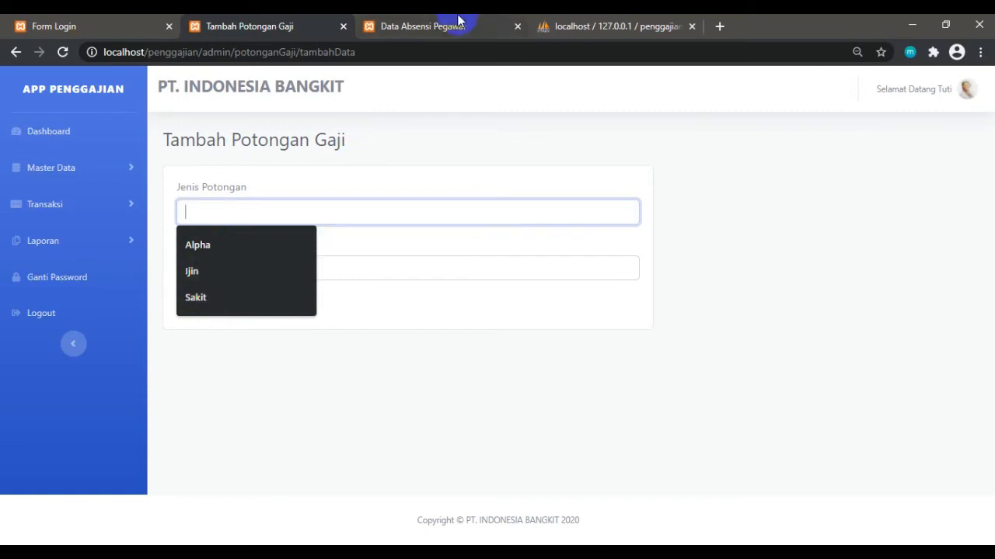
{"action": "left_click", "coordinate": [582, 26]}
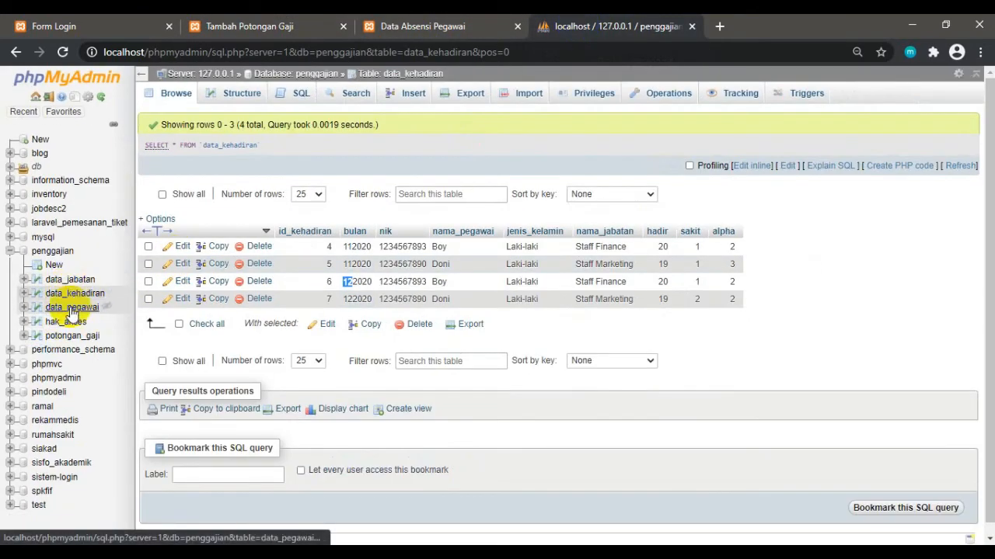
{"action": "left_click", "coordinate": [73, 335]}
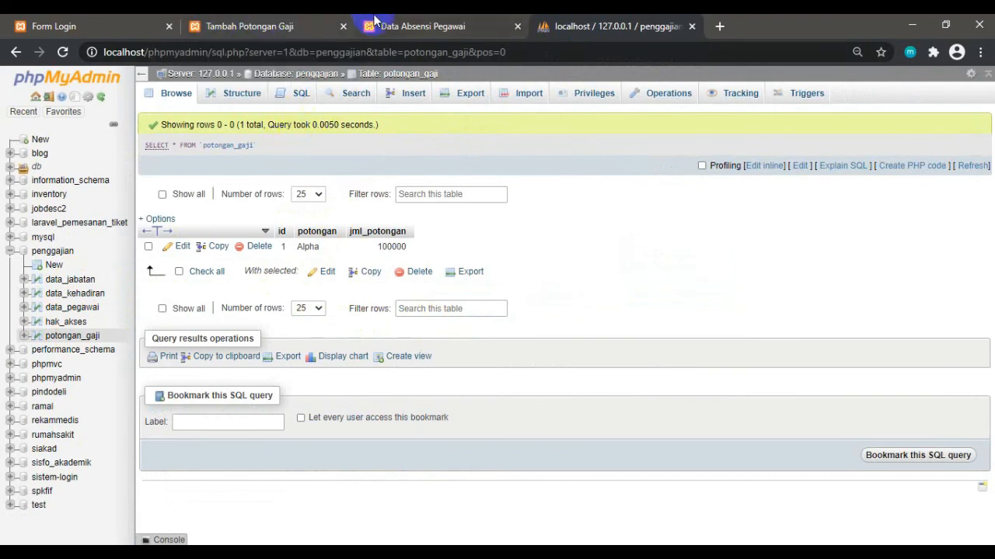
Leave the Tambah Potongan Gaji form without saving and open the Data Gaji page.
{"action": "left_click", "coordinate": [255, 27]}
{"action": "left_click", "coordinate": [208, 207]}
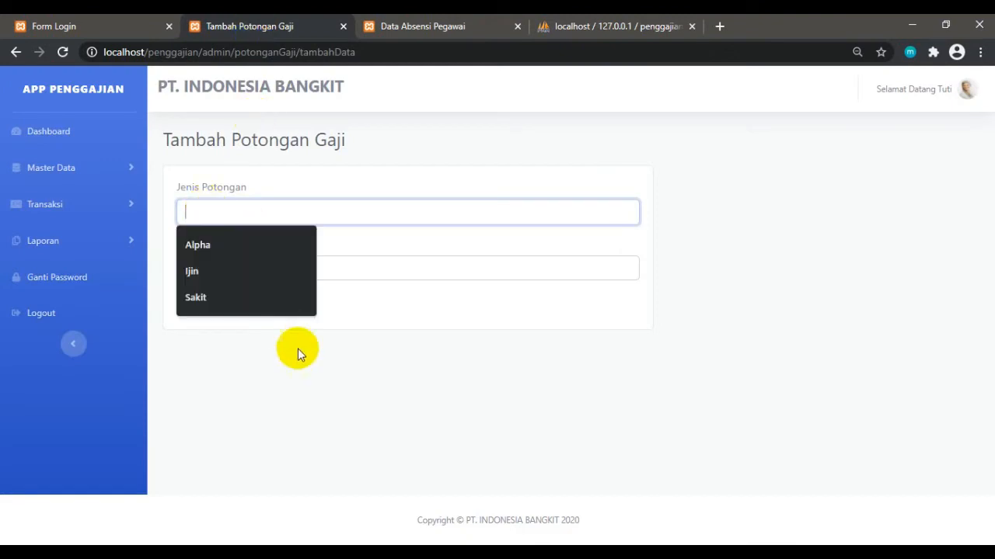
{"action": "left_click", "coordinate": [298, 404]}
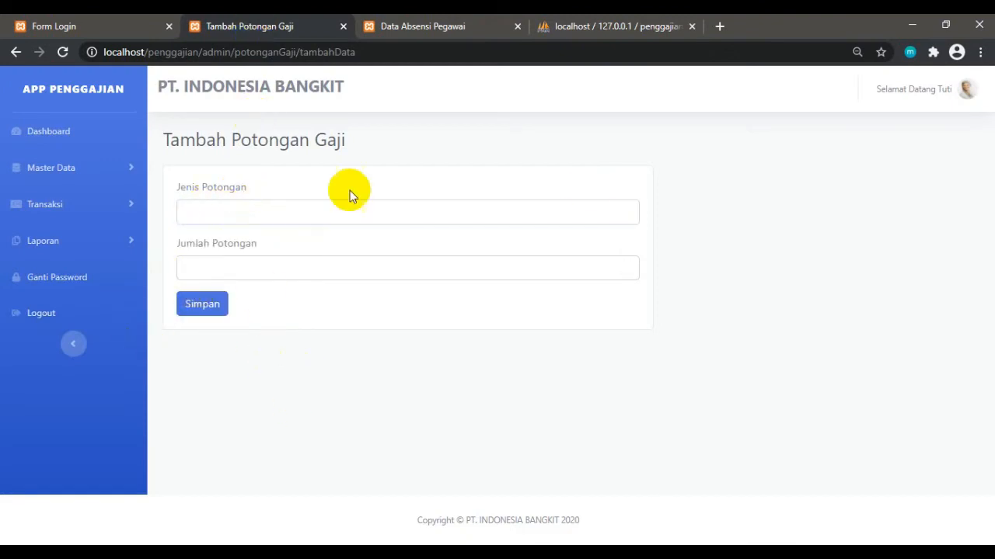
{"action": "left_click", "coordinate": [16, 52]}
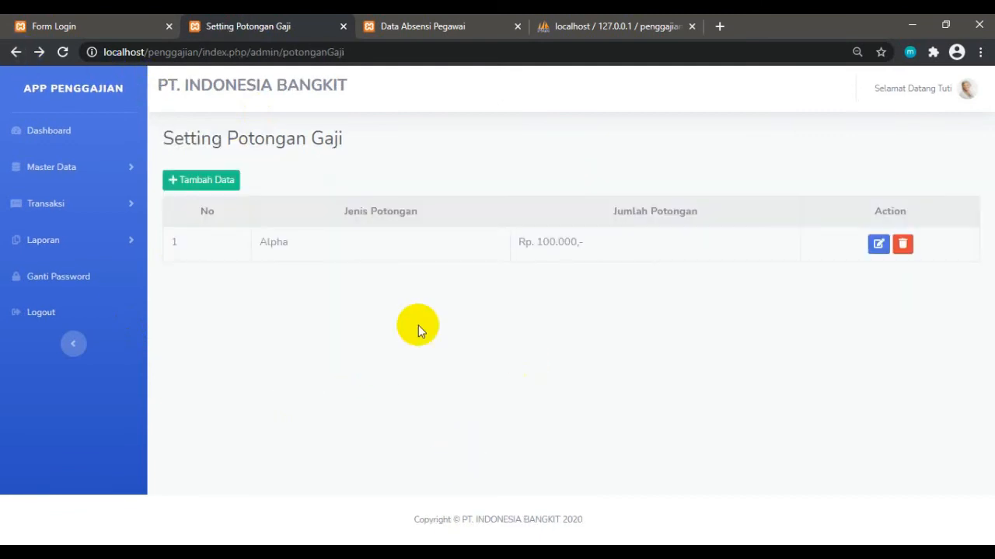
{"action": "left_click", "coordinate": [44, 203]}
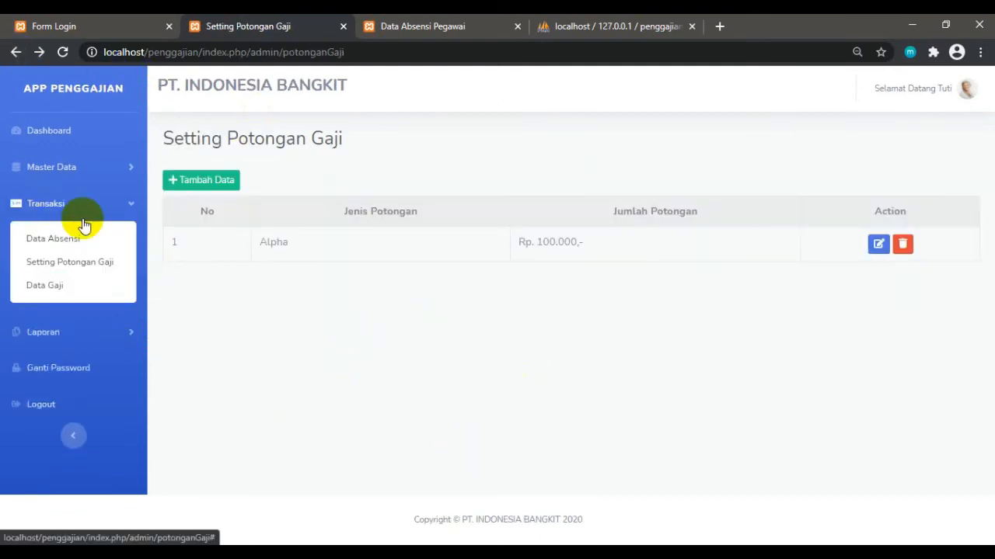
{"action": "left_click", "coordinate": [48, 294]}
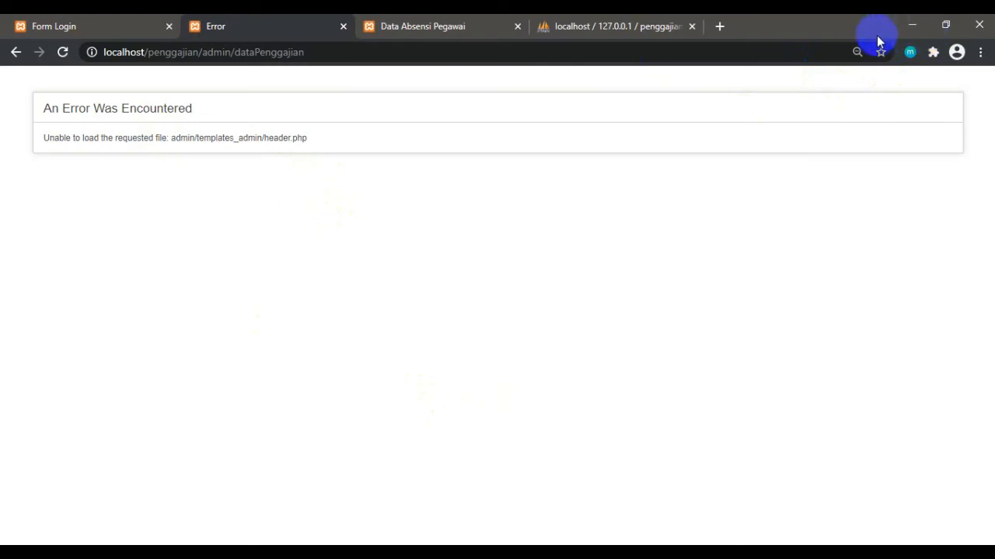
Switch to Visual Studio Code, open DataPenggajian.php from application/controllers/admin and hide the file explorer.
{"action": "left_click", "coordinate": [912, 26]}
{"action": "left_click", "coordinate": [21, 60]}
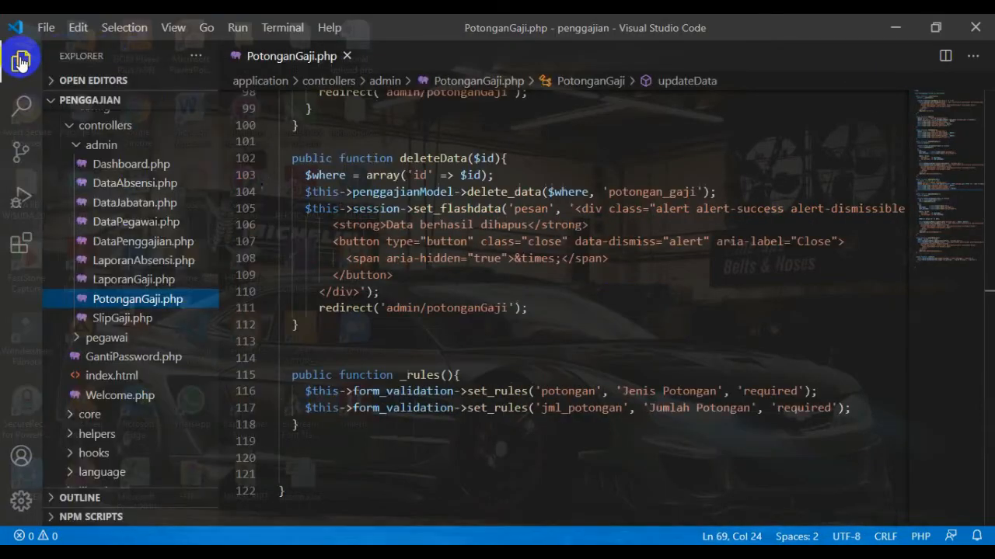
{"action": "left_click", "coordinate": [136, 242]}
{"action": "key", "text": "ctrl+b"}
Remove the "admin/" prefix from the templates_admin header, sidebar and footer view paths in the index() function of DataPenggajian.php.
{"action": "scroll", "coordinate": [345, 215], "scroll_direction": "down", "scroll_amount": 9}
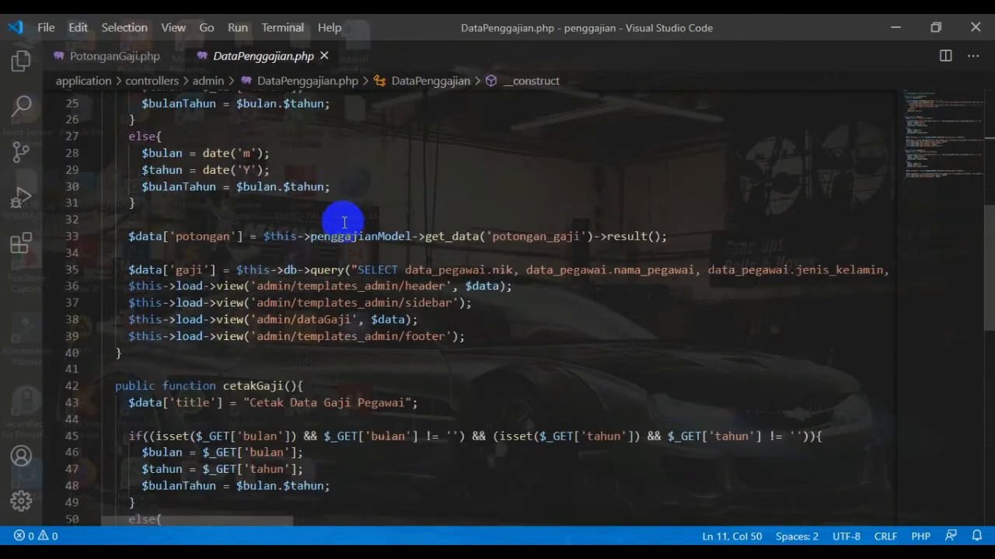
{"action": "left_click", "coordinate": [303, 245]}
{"action": "key", "text": "BackSpace"}
{"action": "key", "text": "BackSpace"}
{"action": "key", "text": "BackSpace"}
{"action": "key", "text": "BackSpace"}
{"action": "key", "text": "BackSpace"}
{"action": "key", "text": "BackSpace"}
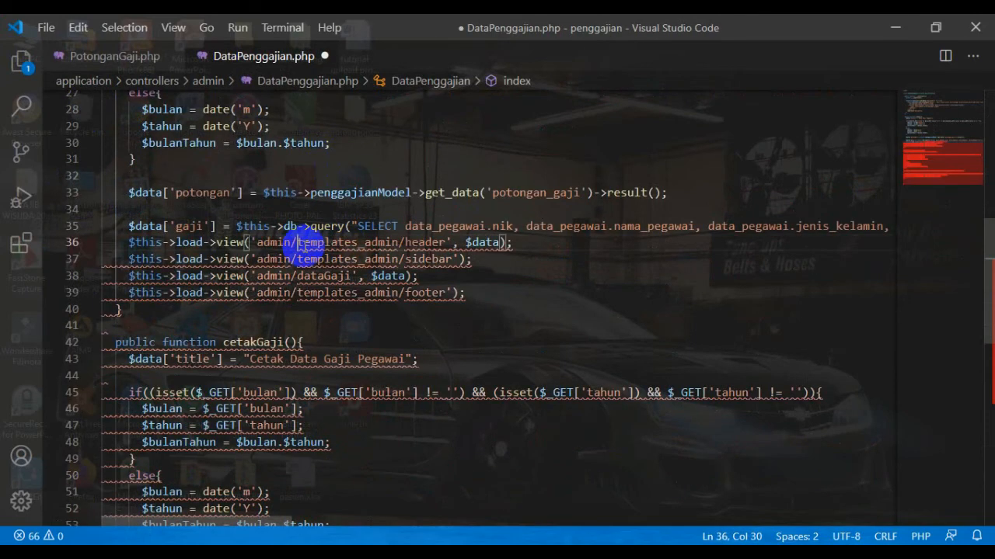
{"action": "key", "text": "Down"}
{"action": "key", "text": "Right"}
{"action": "key", "text": "Right"}
{"action": "key", "text": "Right"}
{"action": "key", "text": "Right"}
{"action": "key", "text": "Right"}
{"action": "key", "text": "Right"}
{"action": "key", "text": "BackSpace"}
{"action": "key", "text": "BackSpace"}
{"action": "key", "text": "BackSpace"}
{"action": "key", "text": "BackSpace"}
{"action": "key", "text": "BackSpace"}
{"action": "key", "text": "BackSpace"}
{"action": "key", "text": "Down"}
{"action": "key", "text": "Down"}
{"action": "key", "text": "Right"}
{"action": "key", "text": "Right"}
{"action": "key", "text": "Right"}
{"action": "key", "text": "Right"}
{"action": "key", "text": "Right"}
{"action": "key", "text": "BackSpace"}
{"action": "key", "text": "BackSpace"}
{"action": "key", "text": "BackSpace"}
{"action": "key", "text": "BackSpace"}
{"action": "key", "text": "BackSpace"}
{"action": "key", "text": "BackSpace"}
Remove the "admin/" prefix from the templates_admin header view path in the cetakGaji() function and save DataPenggajian.php.
{"action": "scroll", "coordinate": [364, 312], "scroll_direction": "down", "scroll_amount": 9}
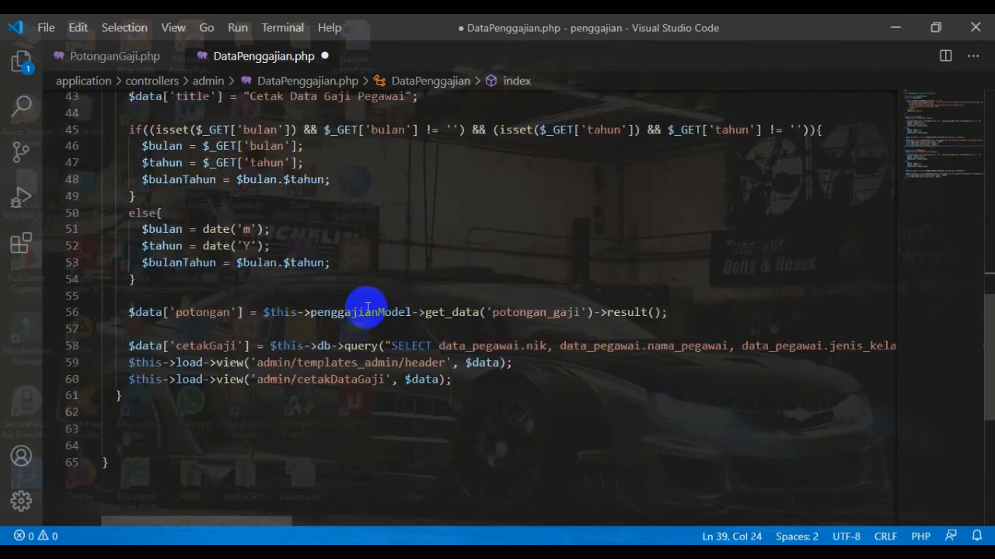
{"action": "left_click", "coordinate": [299, 236]}
{"action": "key", "text": "BackSpace"}
{"action": "key", "text": "BackSpace"}
{"action": "key", "text": "BackSpace"}
{"action": "key", "text": "BackSpace"}
{"action": "key", "text": "BackSpace"}
{"action": "key", "text": "BackSpace"}
{"action": "scroll", "coordinate": [349, 210], "scroll_direction": "up", "scroll_amount": 15}
{"action": "left_click", "coordinate": [368, 193]}
Switch to the browser, reopen the Data Gaji page and check the month shown for the employee salary list.
{"action": "key", "text": "alt+Tab"}
{"action": "left_click", "coordinate": [17, 54]}
{"action": "left_click", "coordinate": [64, 55]}
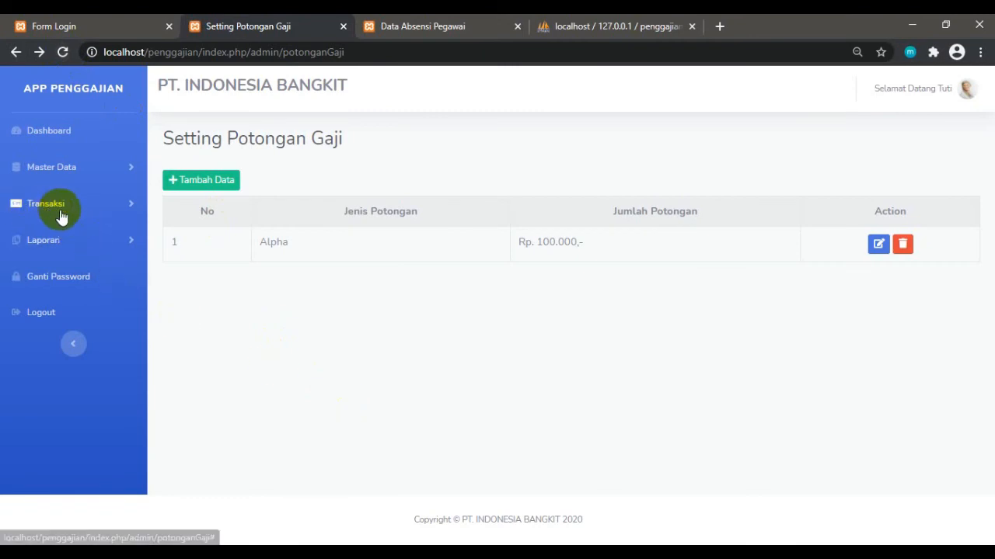
{"action": "left_click", "coordinate": [51, 243]}
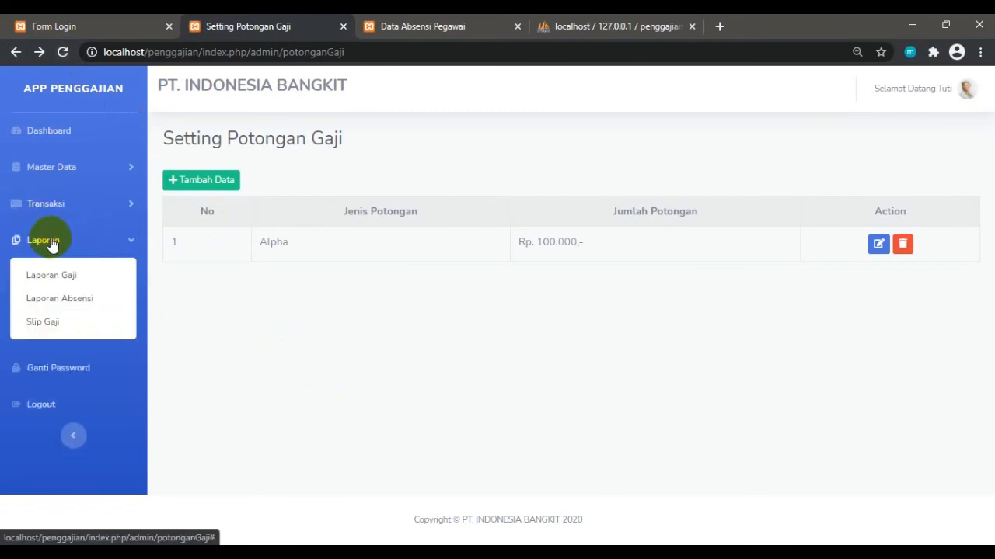
{"action": "left_click", "coordinate": [46, 204]}
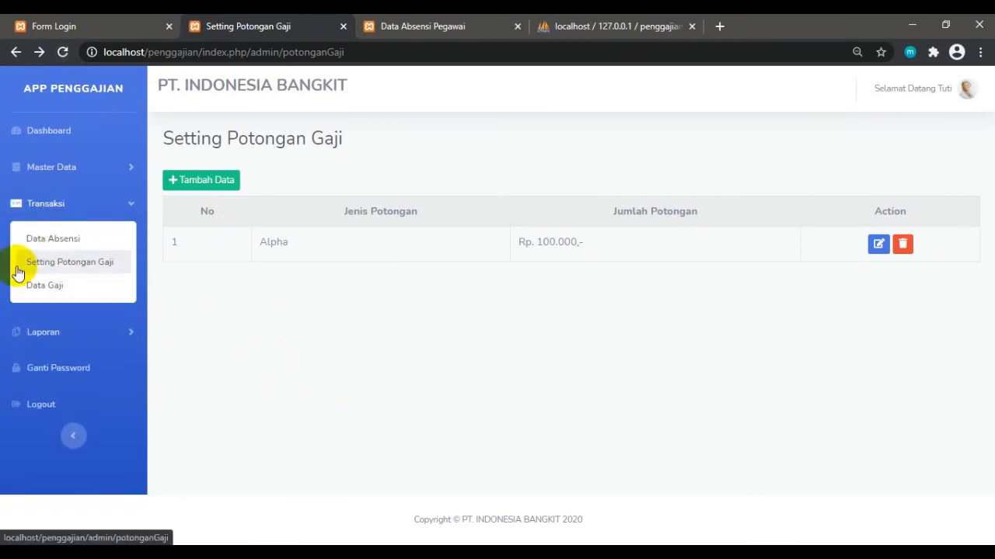
{"action": "left_click", "coordinate": [45, 285]}
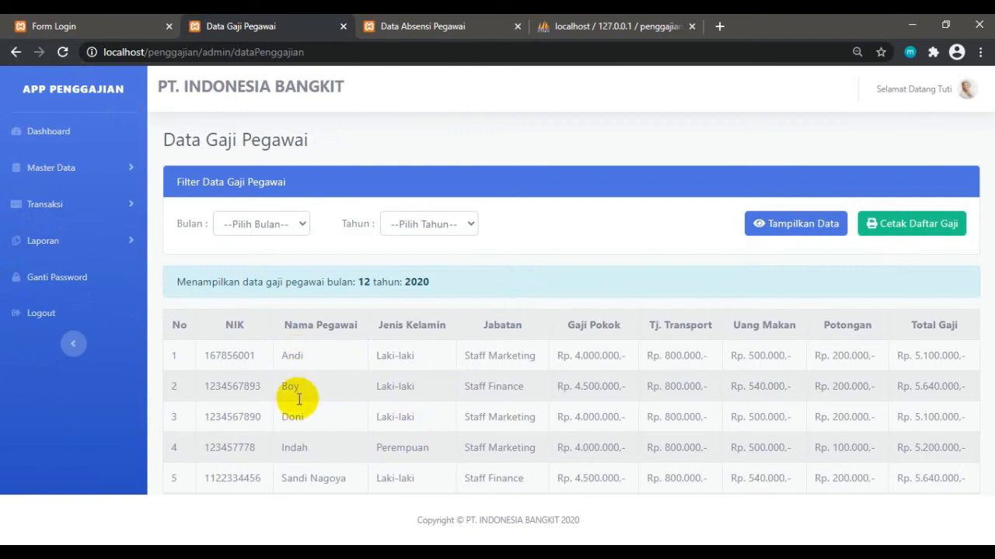
{"action": "double_click", "coordinate": [364, 282]}
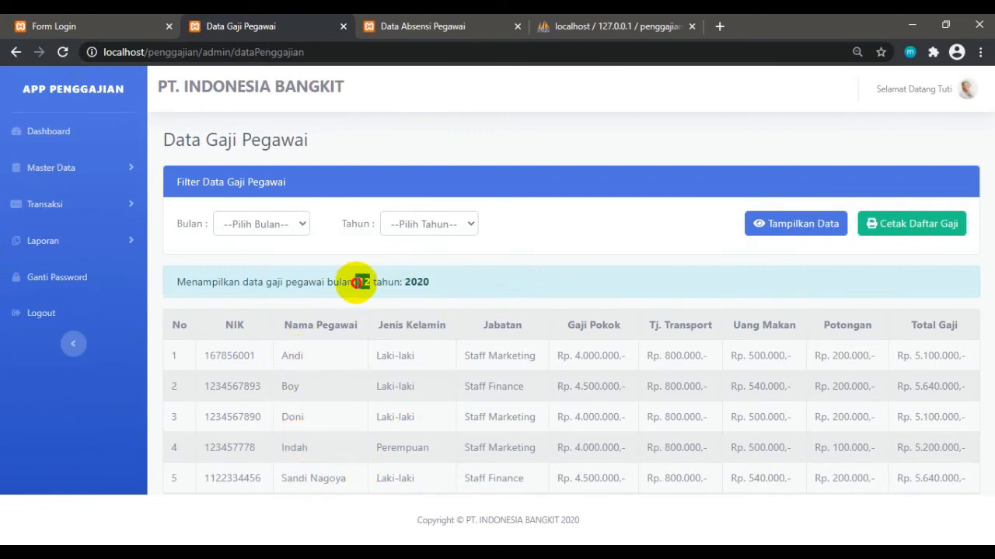
Display the employee salary data with the Bulan and Tahun filters left unselected.
{"action": "left_click", "coordinate": [301, 226]}
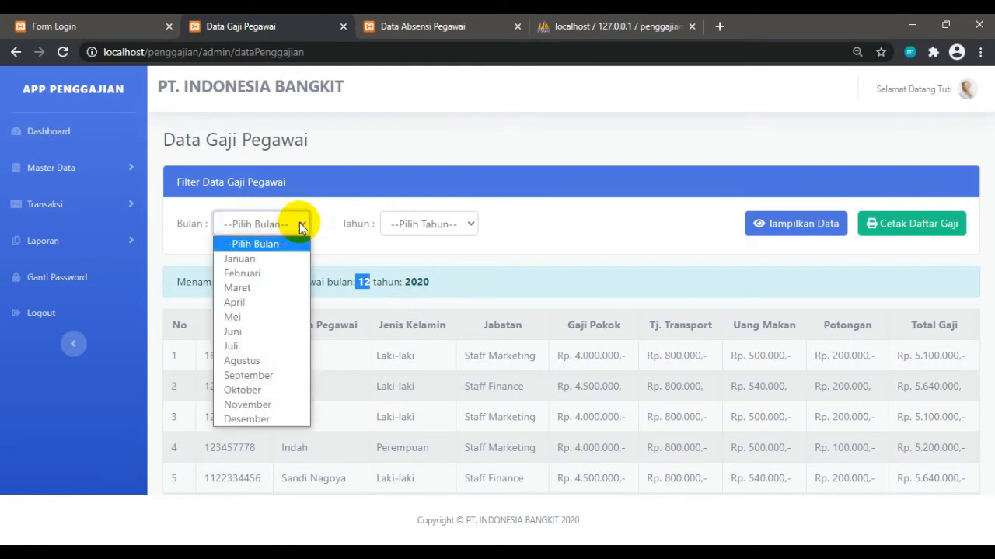
{"action": "left_click", "coordinate": [301, 225]}
{"action": "left_click", "coordinate": [820, 223]}
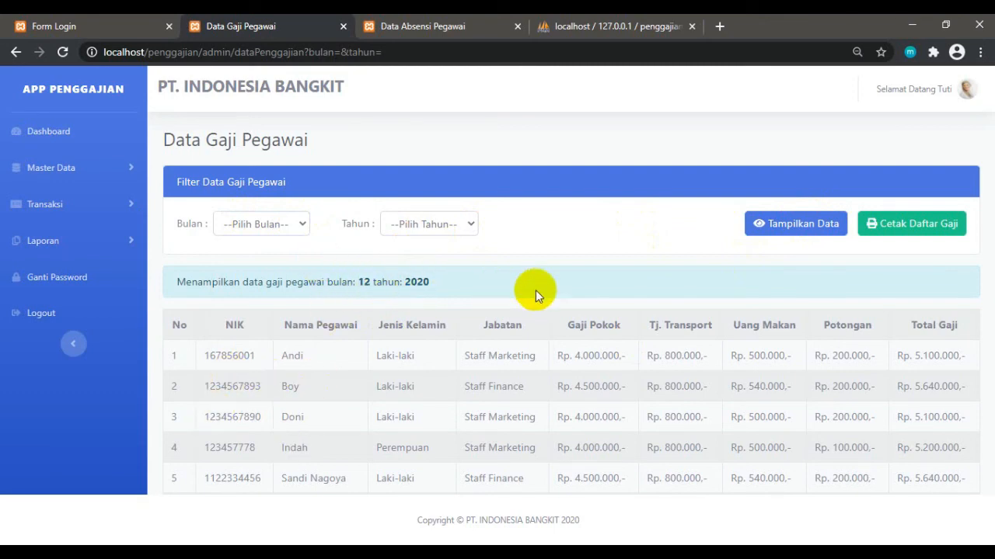
Filter the employee salary data by November 2020 and display it.
{"action": "left_click", "coordinate": [300, 223]}
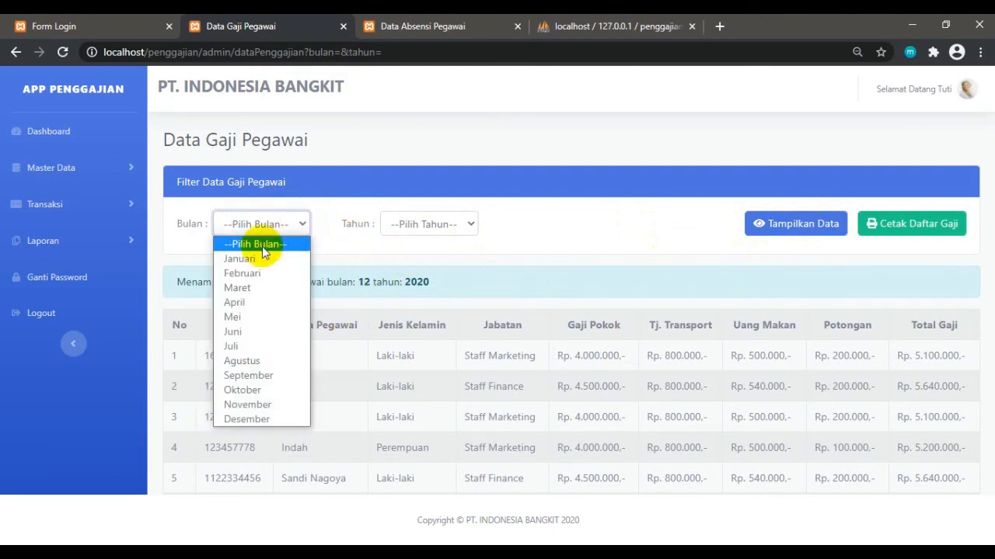
{"action": "left_click", "coordinate": [246, 405]}
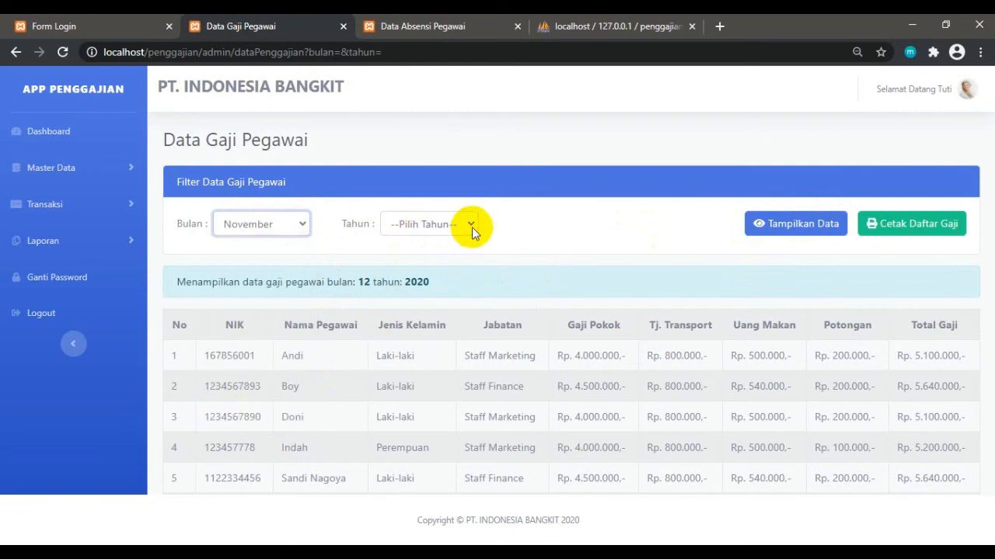
{"action": "left_click", "coordinate": [468, 231]}
{"action": "left_click", "coordinate": [420, 259]}
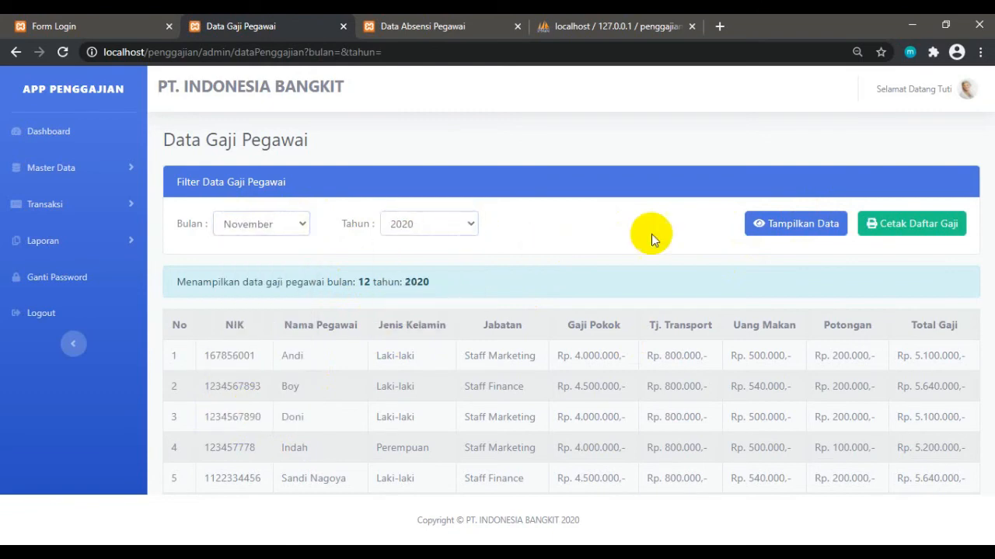
{"action": "left_click", "coordinate": [783, 232]}
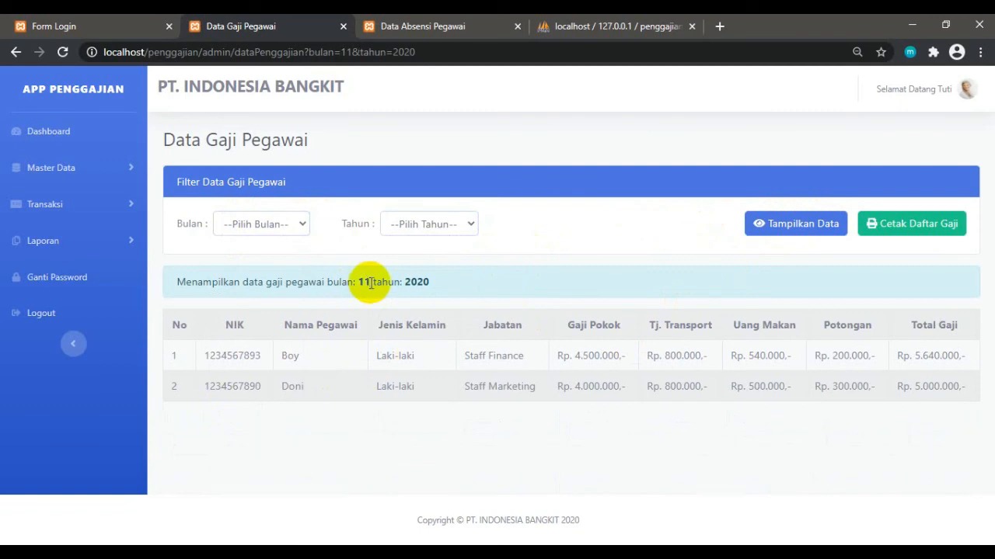
Filter the employee salary data by Juni 2020 and display it.
{"action": "left_click", "coordinate": [298, 227]}
{"action": "left_click", "coordinate": [253, 333]}
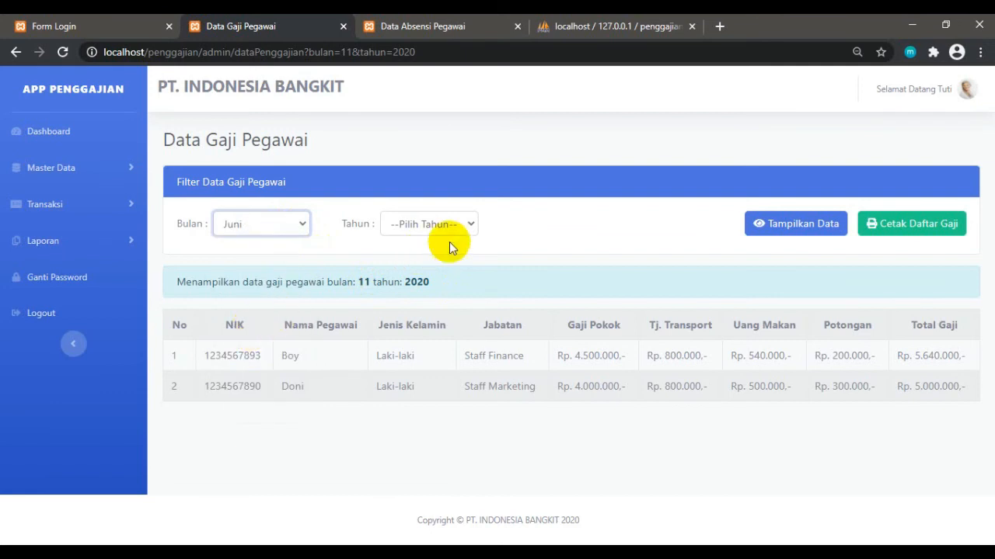
{"action": "left_click", "coordinate": [466, 224]}
{"action": "left_click", "coordinate": [438, 258]}
{"action": "left_click", "coordinate": [777, 227]}
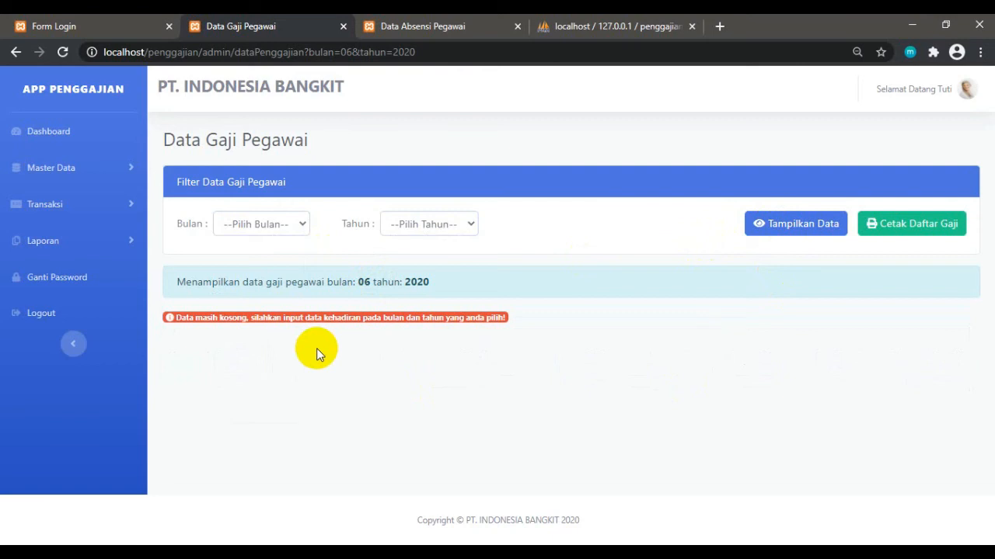
Return the salary list to its default period by displaying it without a chosen month or year.
{"action": "left_click", "coordinate": [288, 224]}
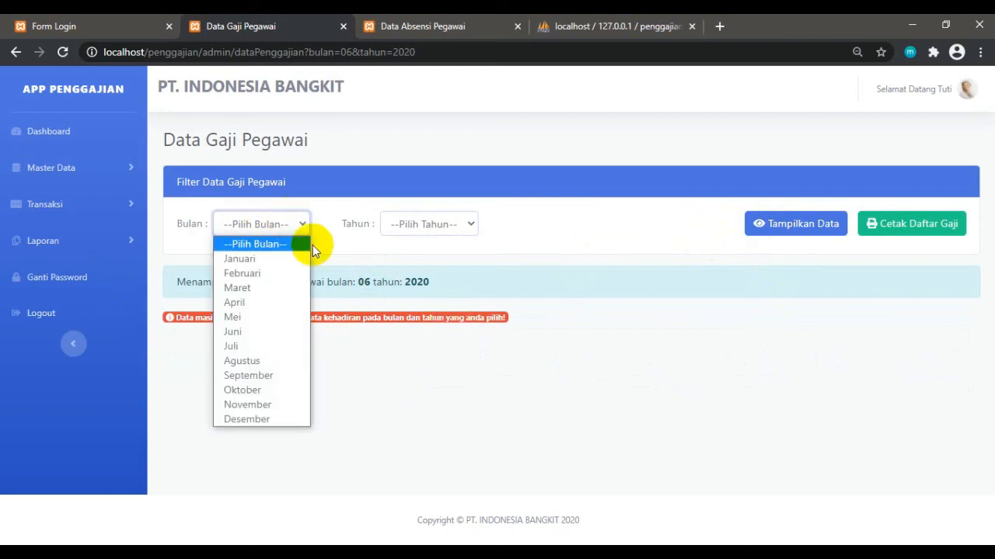
{"action": "left_click", "coordinate": [578, 249]}
{"action": "left_click", "coordinate": [799, 224]}
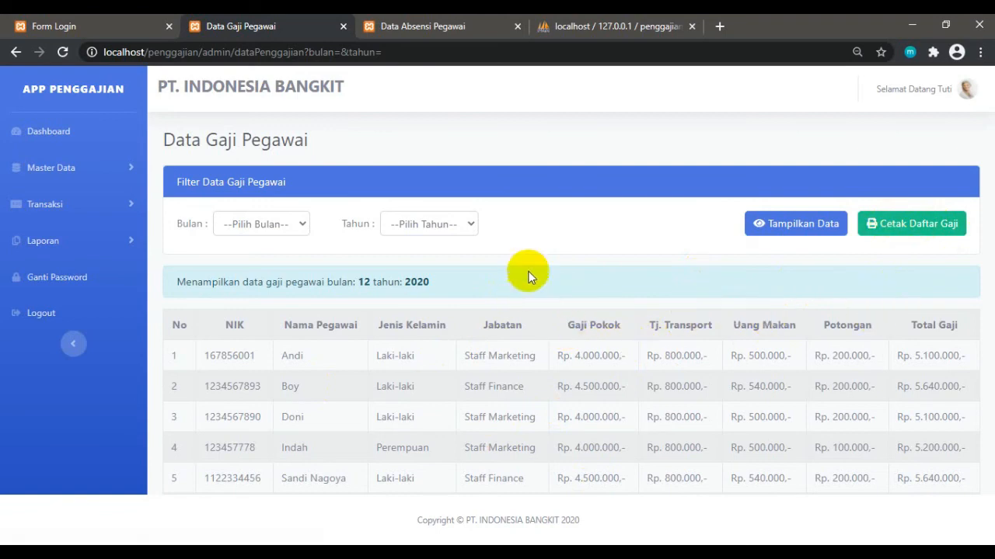
Preview the printable Daftar Gaji salary list, cancel printing and return to the Data Gaji page.
{"action": "left_click", "coordinate": [914, 225]}
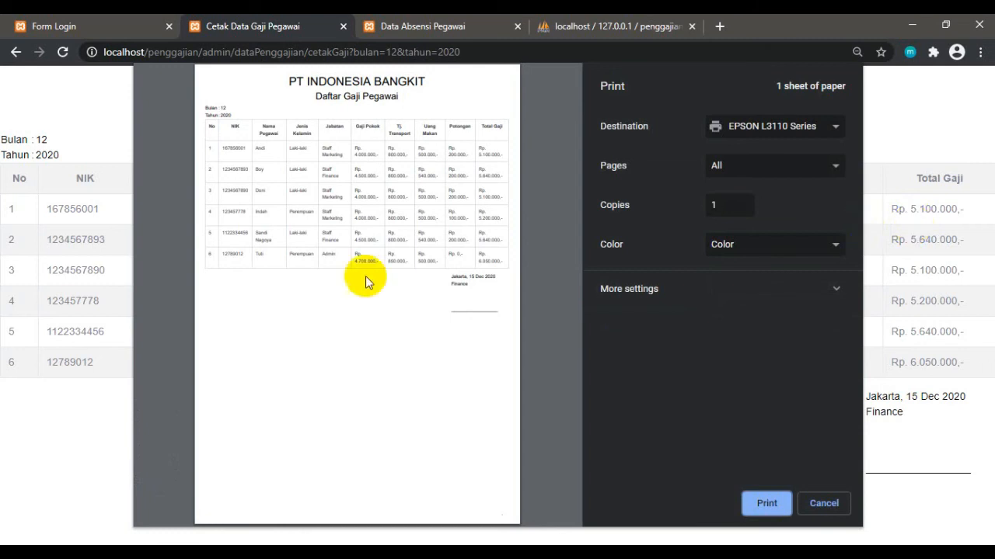
{"action": "left_click", "coordinate": [835, 505]}
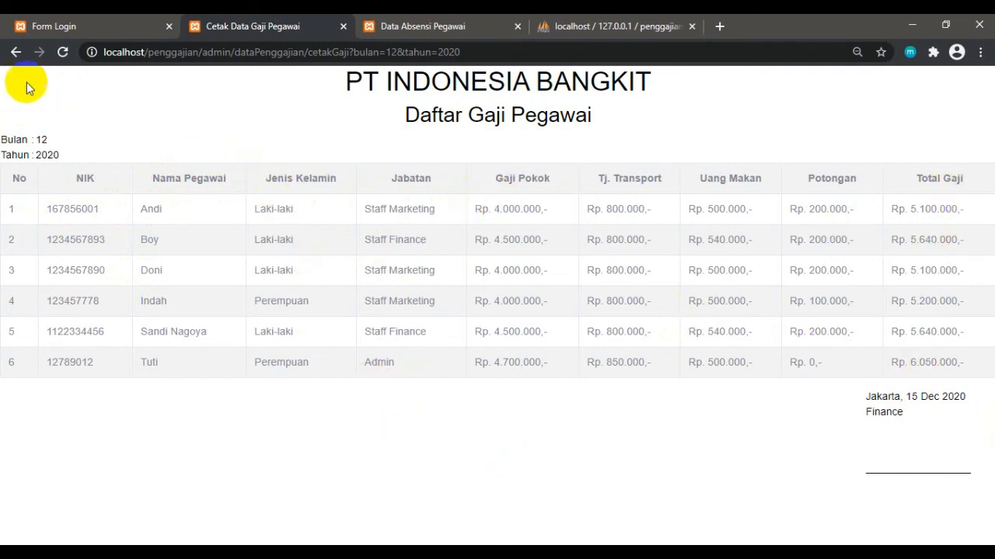
{"action": "left_click", "coordinate": [15, 52]}
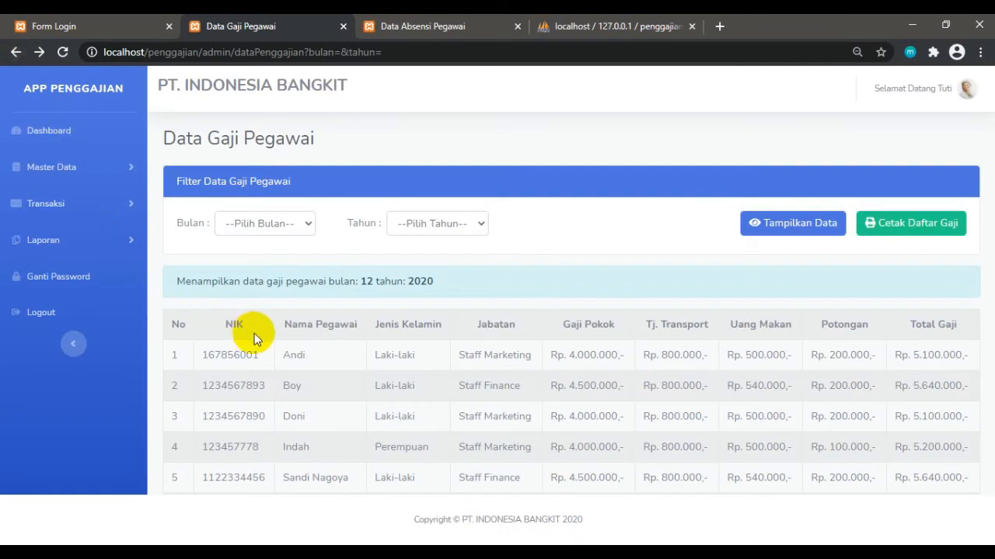
Open the Laporan Gaji report page from the Data Gaji page.
{"action": "left_click", "coordinate": [43, 203]}
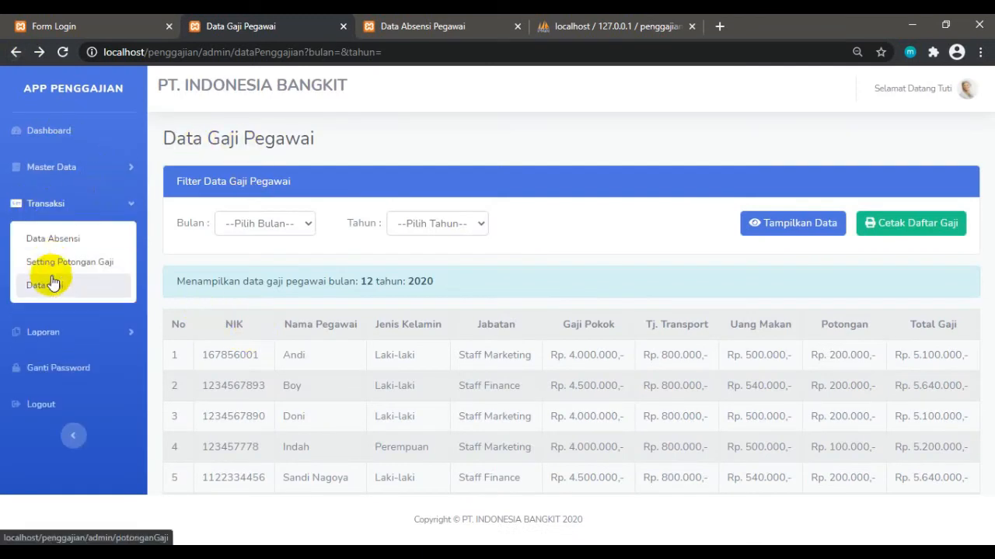
{"action": "left_click", "coordinate": [57, 206]}
{"action": "left_click", "coordinate": [45, 240]}
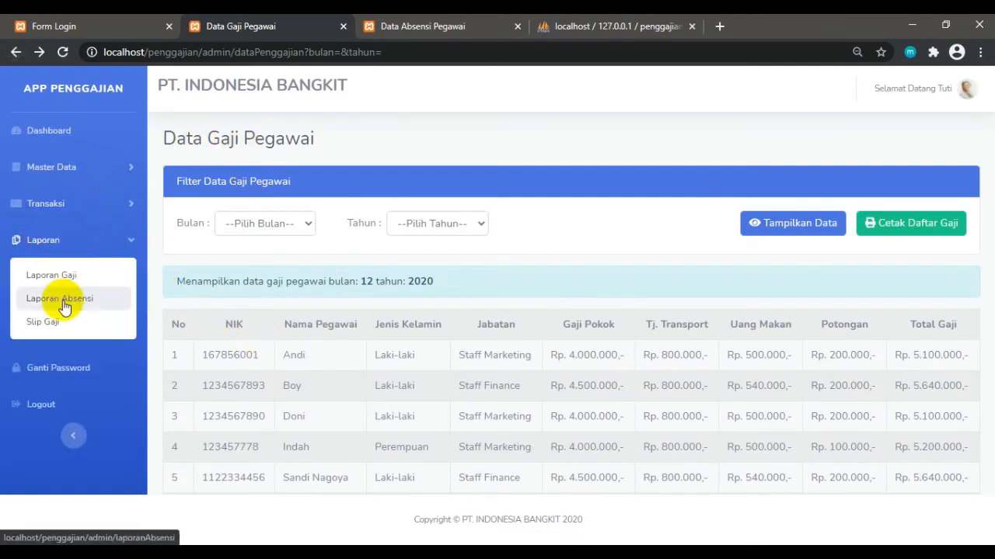
{"action": "left_click", "coordinate": [48, 278]}
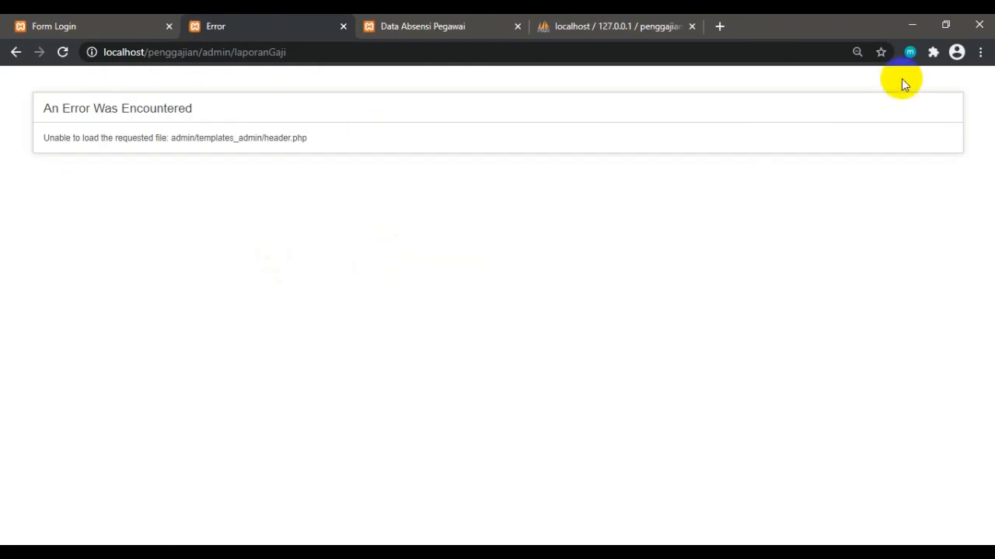
Switch to Visual Studio Code, open LaporanGaji.php from application/controllers/admin and hide the file explorer.
{"action": "left_click", "coordinate": [913, 27]}
{"action": "left_click", "coordinate": [21, 59]}
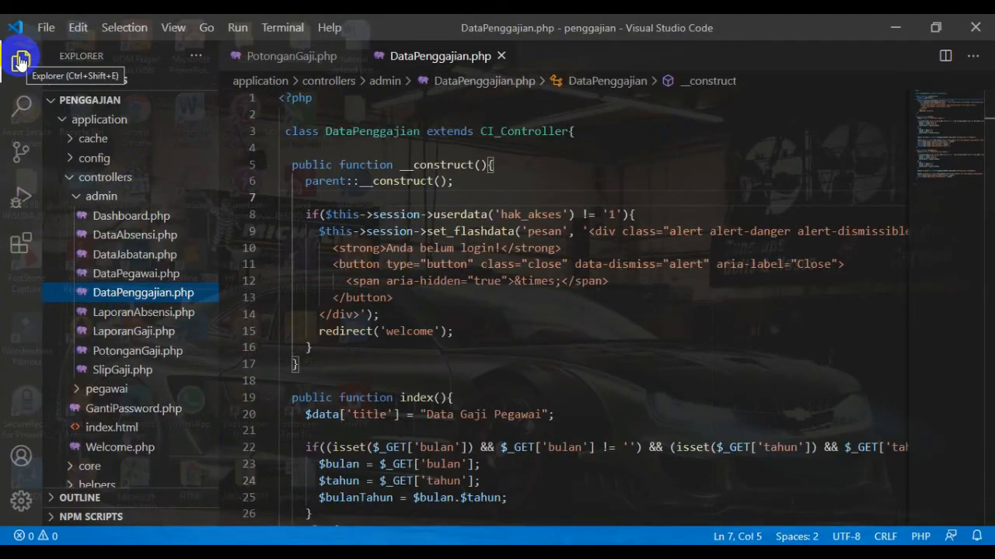
{"action": "left_click", "coordinate": [122, 331]}
{"action": "left_click", "coordinate": [20, 59]}
Remove the "admin/" prefix from the templates_admin header, sidebar and footer view paths in the index() function of LaporanGaji.php.
{"action": "left_click", "coordinate": [241, 248]}
{"action": "scroll", "coordinate": [272, 253], "scroll_direction": "down", "scroll_amount": 4}
{"action": "left_click", "coordinate": [298, 255]}
{"action": "key", "text": "Down"}
{"action": "left_click", "coordinate": [296, 274], "text": "shift"}
{"action": "key", "text": "BackSpace"}
{"action": "key", "text": "Down"}
{"action": "key", "text": "Down"}
{"action": "left_click", "coordinate": [298, 306], "text": "shift"}
{"action": "key", "text": "BackSpace"}
{"action": "scroll", "coordinate": [307, 279], "scroll_direction": "up", "scroll_amount": 3}
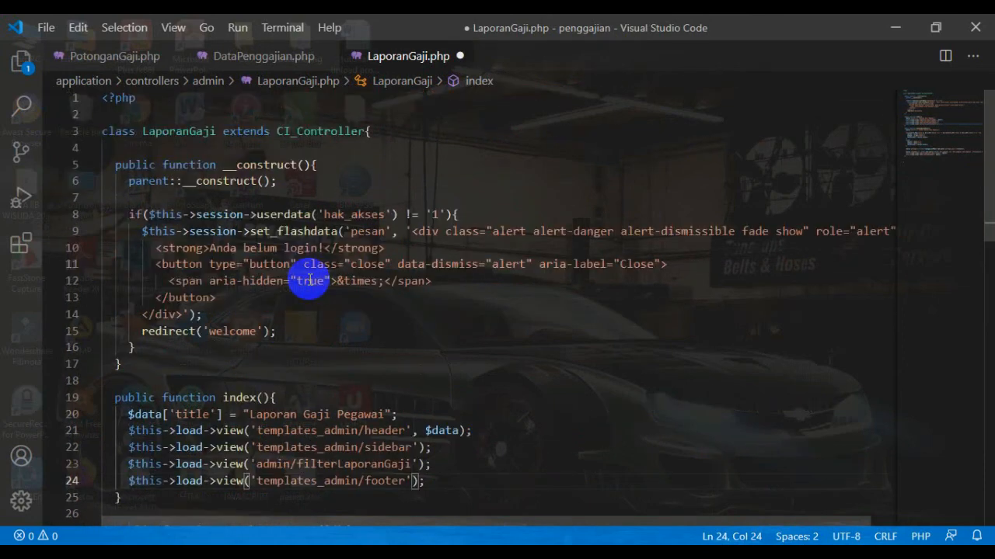
Remove the "admin/" prefix from the templates_admin header view path in the cetakLaporanGaji() function and save LaporanGaji.php.
{"action": "scroll", "coordinate": [308, 280], "scroll_direction": "down", "scroll_amount": 8}
{"action": "left_click", "coordinate": [300, 291]}
{"action": "key", "text": "BackSpace"}
{"action": "key", "text": "BackSpace"}
{"action": "key", "text": "BackSpace"}
{"action": "key", "text": "BackSpace"}
{"action": "key", "text": "BackSpace"}
{"action": "key", "text": "BackSpace"}
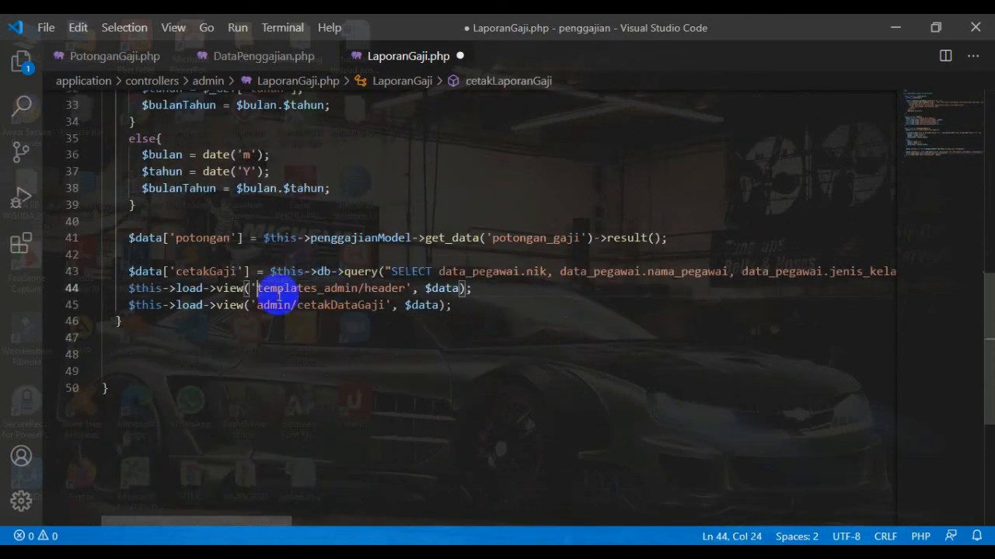
{"action": "left_click", "coordinate": [45, 27]}
{"action": "left_click", "coordinate": [77, 251]}
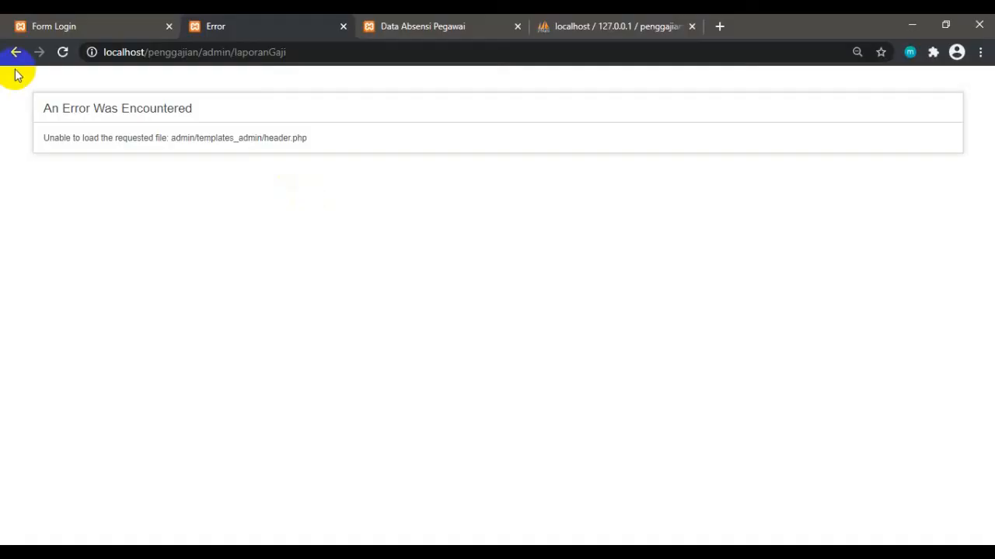
In the browser, go back to the Data Gaji page and reopen the Laporan Gaji page.
{"action": "left_click", "coordinate": [16, 51]}
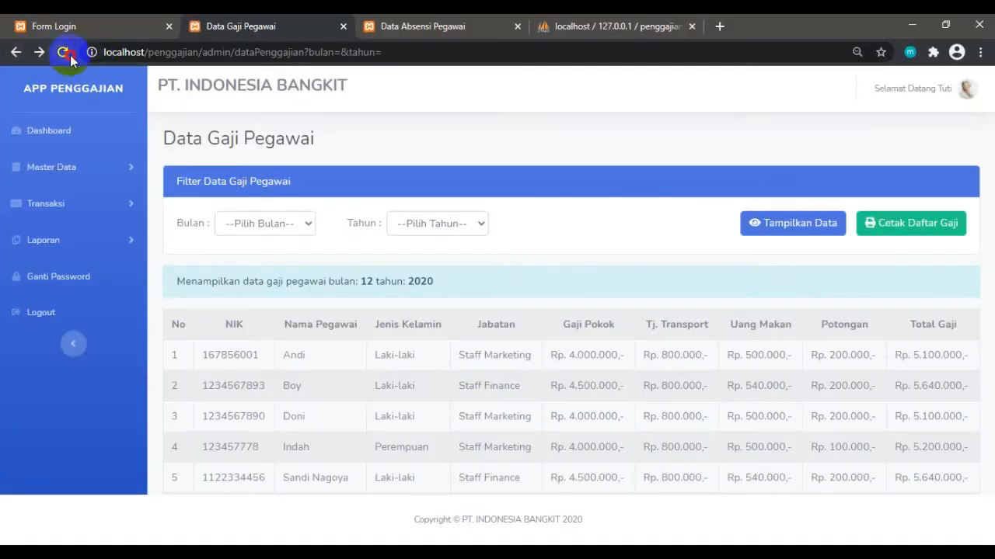
{"action": "left_click", "coordinate": [45, 241]}
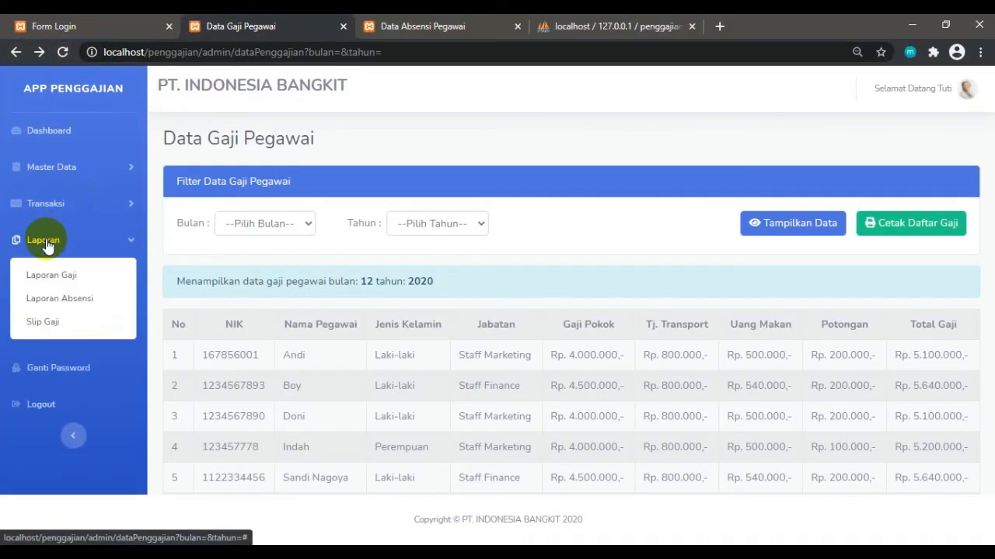
{"action": "left_click", "coordinate": [49, 278]}
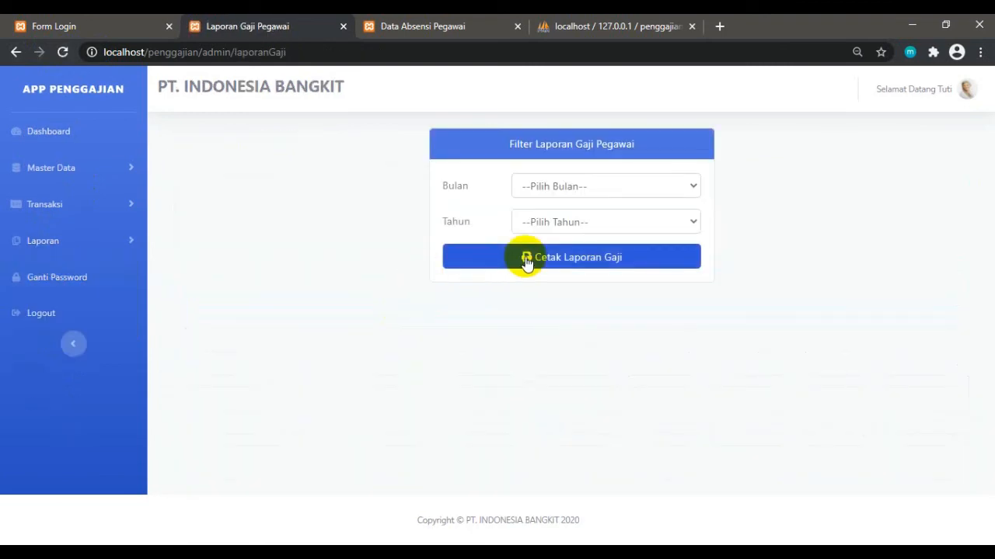
Generate the Laporan Gaji printout for November 2020, cancel printing and return to the report filter.
{"action": "left_click", "coordinate": [558, 187]}
{"action": "left_click", "coordinate": [557, 369]}
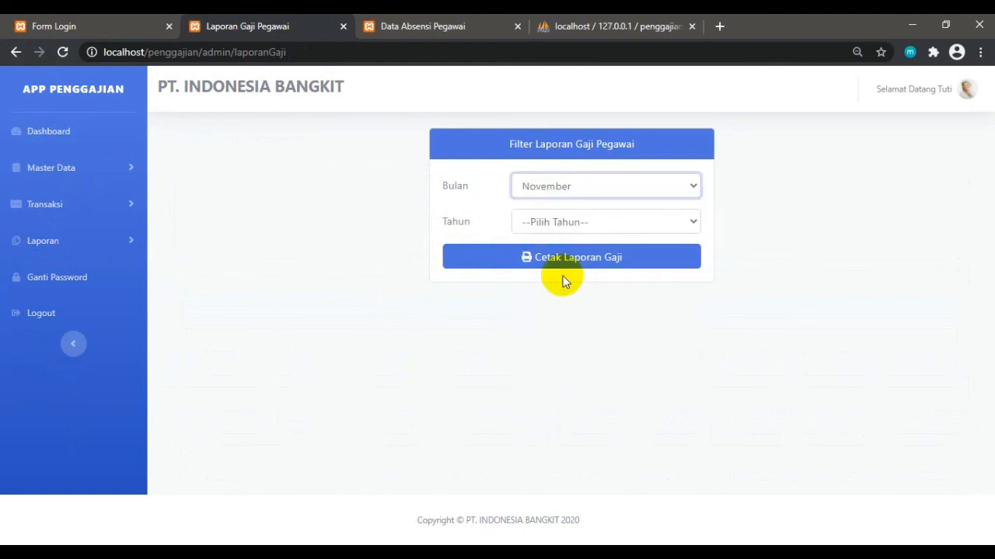
{"action": "left_click", "coordinate": [554, 221]}
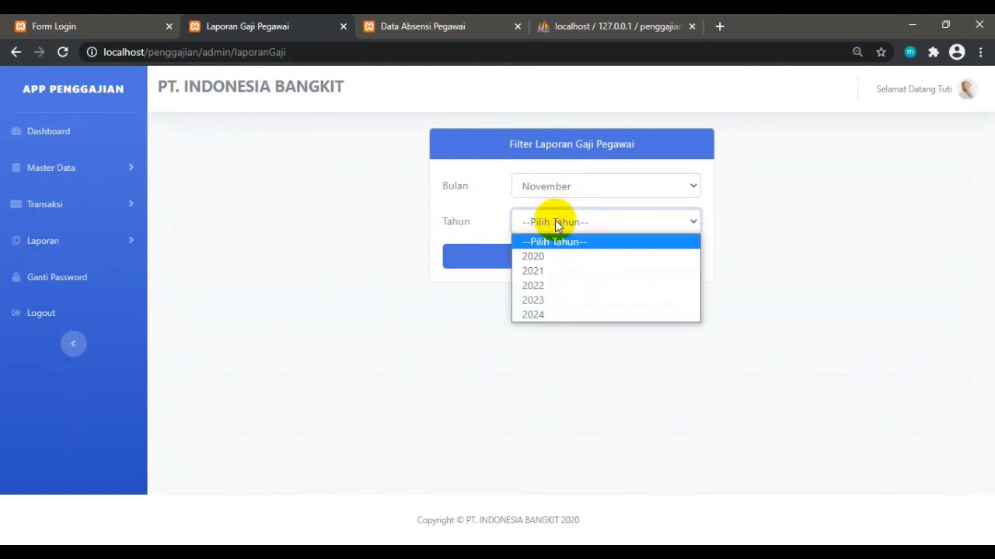
{"action": "left_click", "coordinate": [541, 258]}
{"action": "left_click", "coordinate": [555, 261]}
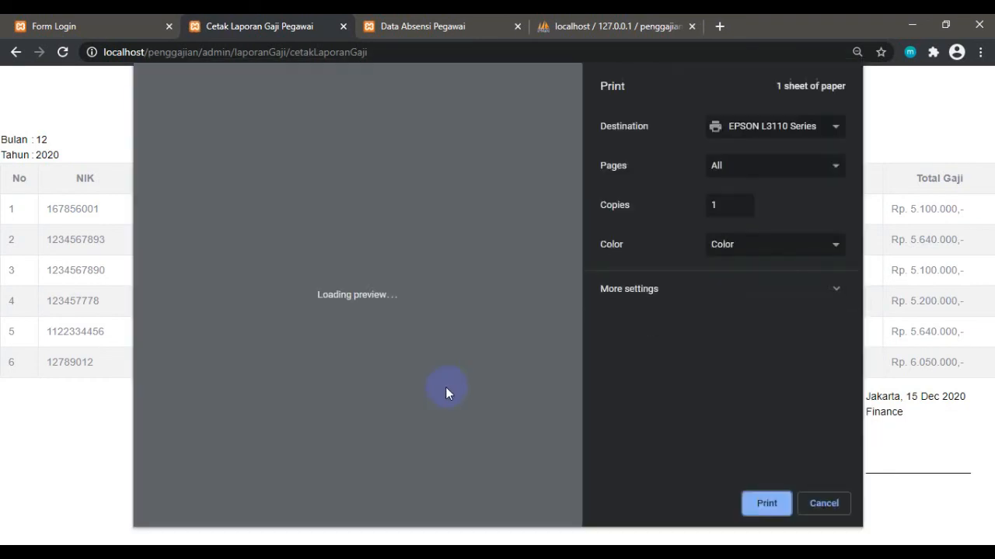
{"action": "left_click", "coordinate": [822, 504]}
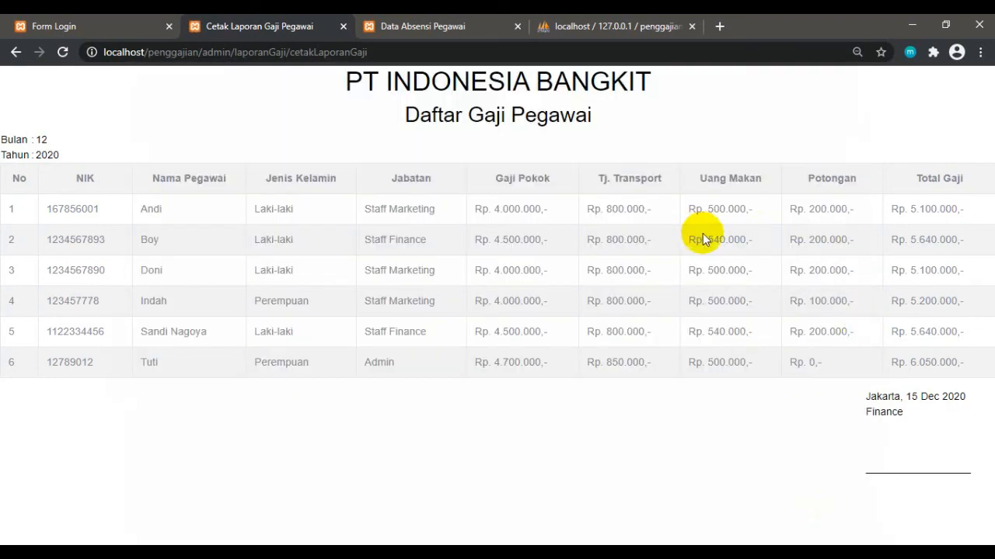
{"action": "left_click", "coordinate": [16, 54]}
Open the Data Gaji page, preview its printable salary list, cancel printing and go back.
{"action": "left_click", "coordinate": [55, 204]}
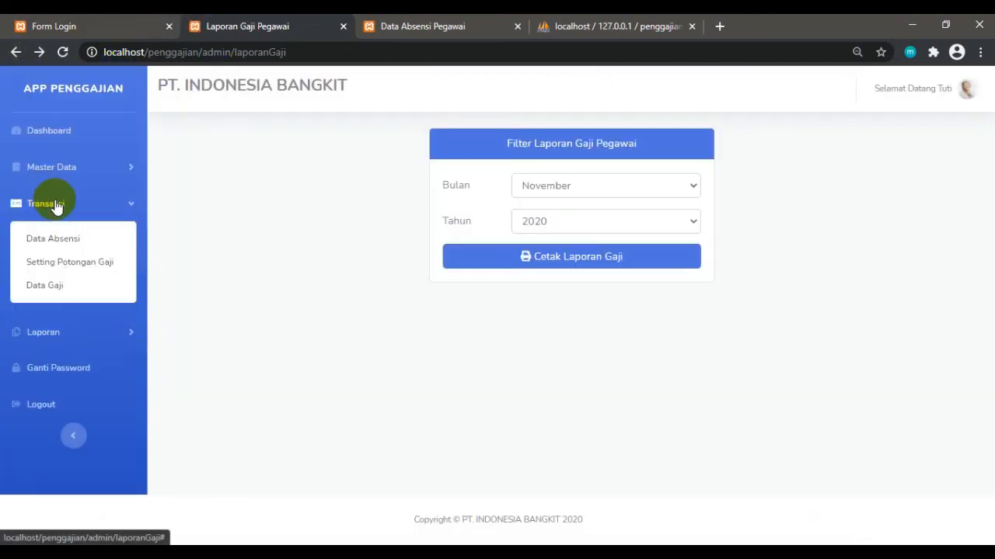
{"action": "left_click", "coordinate": [56, 290]}
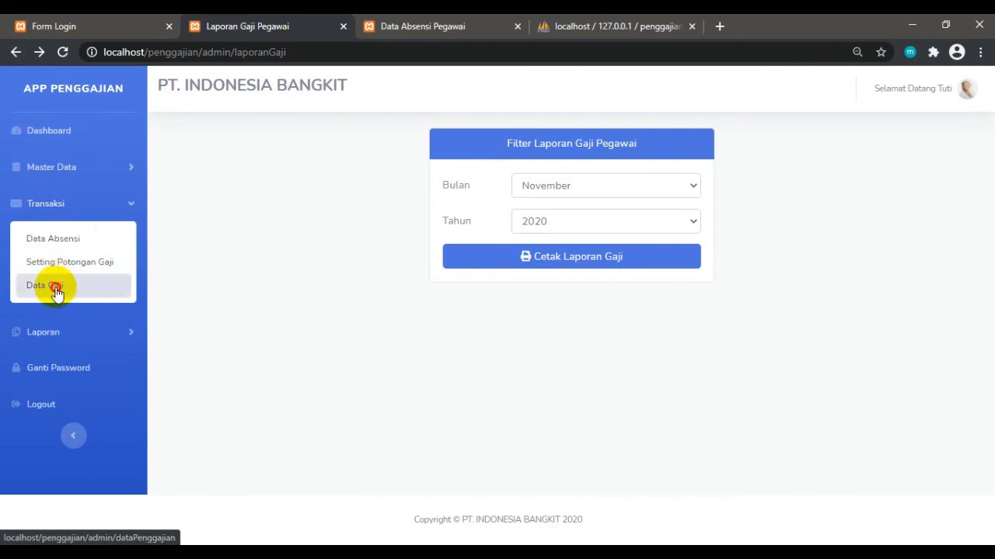
{"action": "left_click", "coordinate": [916, 227]}
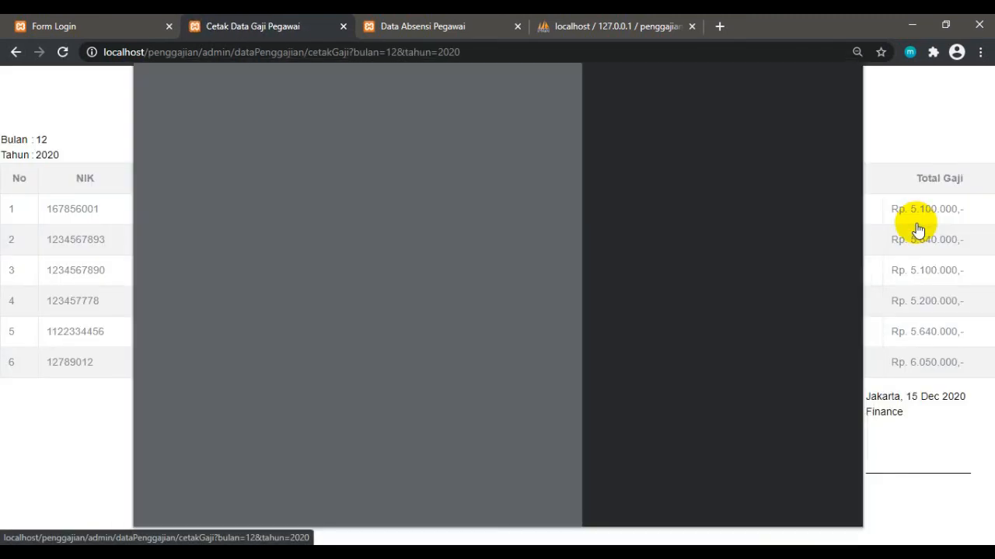
{"action": "left_click", "coordinate": [828, 505]}
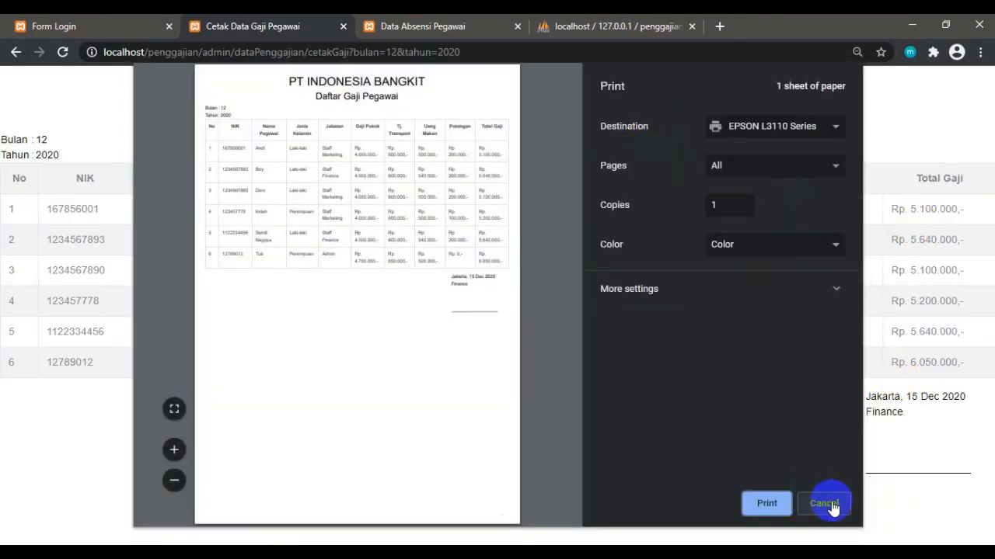
{"action": "left_click", "coordinate": [14, 55]}
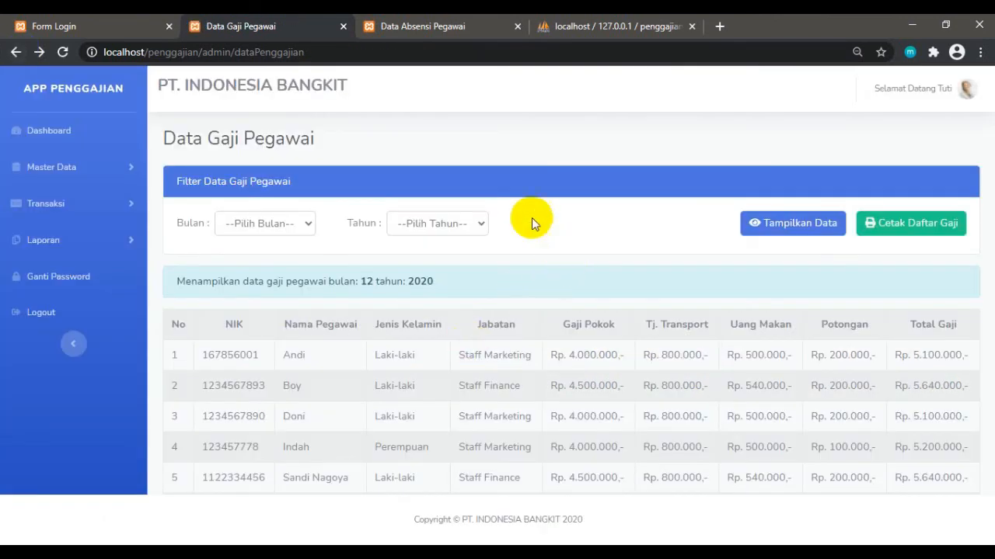
Open the Laporan Absensi page and generate the attendance report printout for November 2020.
{"action": "left_click", "coordinate": [46, 237]}
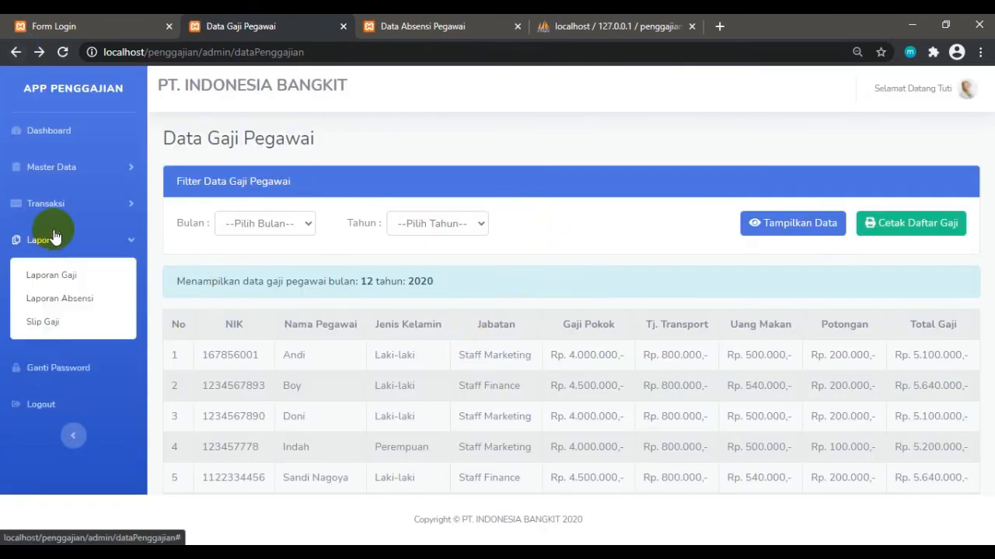
{"action": "left_click", "coordinate": [62, 305]}
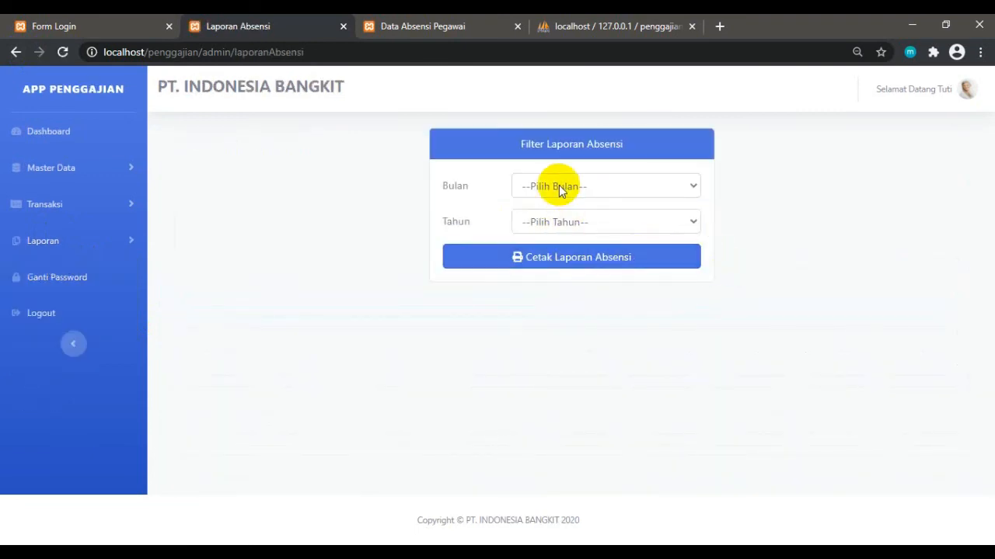
{"action": "left_click", "coordinate": [559, 187]}
{"action": "left_click", "coordinate": [550, 366]}
{"action": "left_click", "coordinate": [550, 222]}
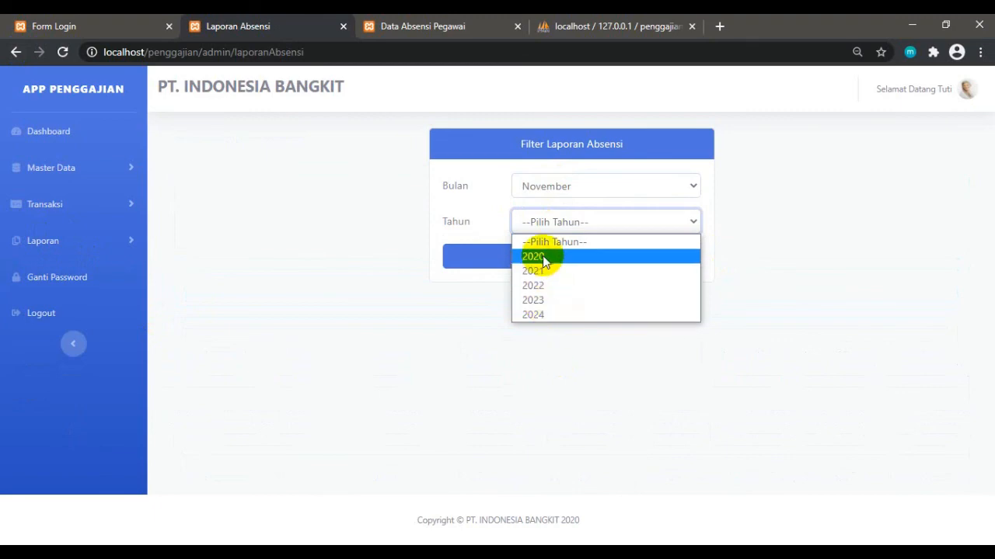
{"action": "left_click", "coordinate": [542, 258]}
{"action": "left_click", "coordinate": [550, 262]}
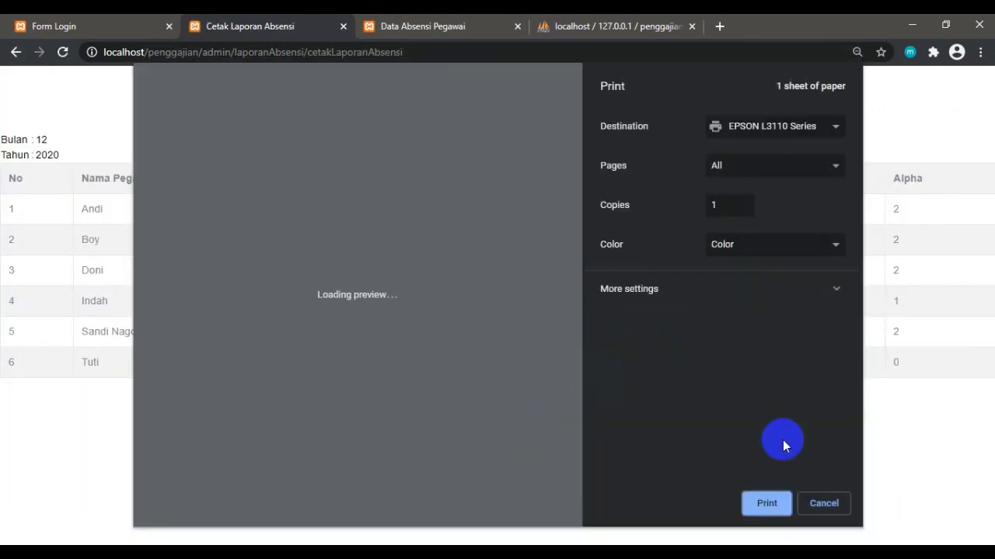
Cancel printing, check the Bulan value on the attendance report, and return to its filter page.
{"action": "left_click", "coordinate": [825, 504]}
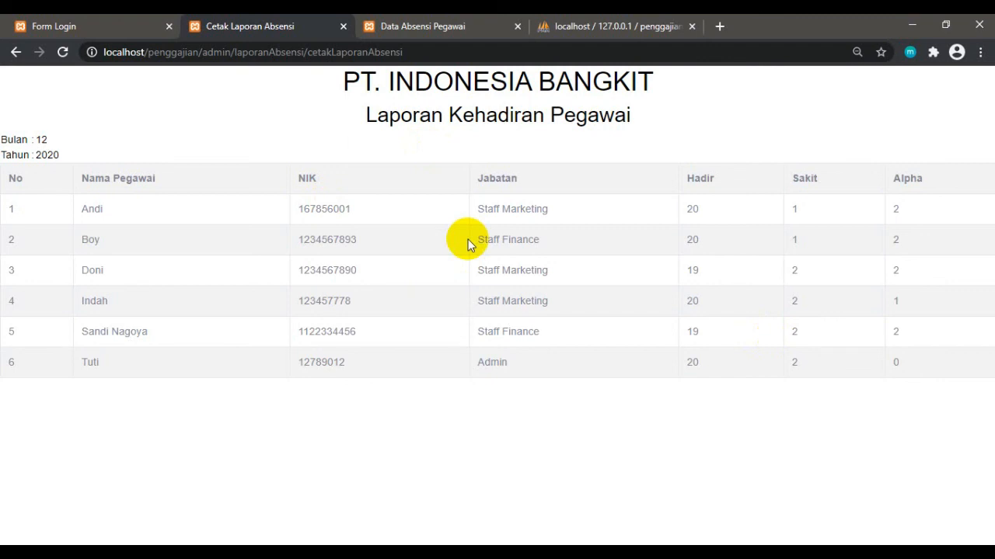
{"action": "left_click_drag", "start_coordinate": [49, 141], "coordinate": [41, 143]}
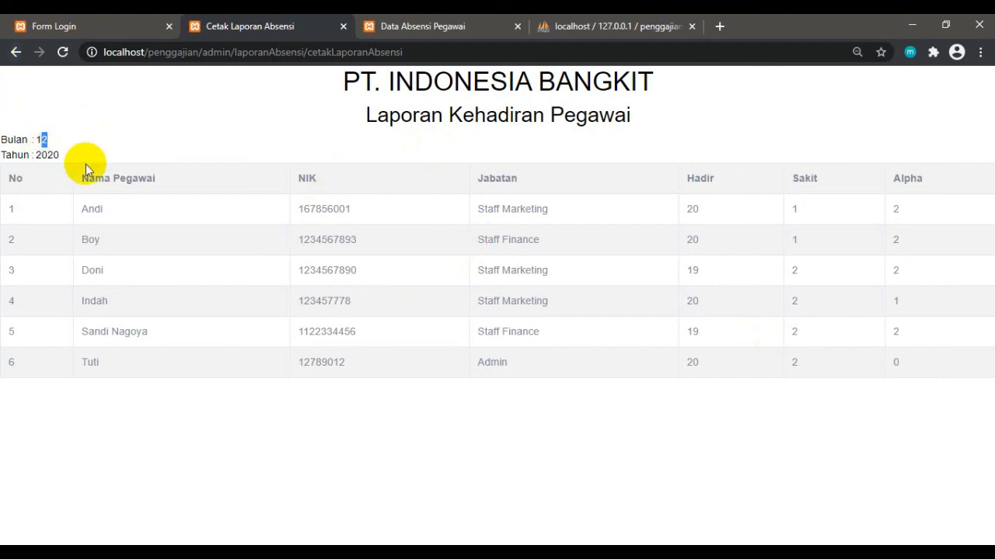
{"action": "left_click", "coordinate": [16, 53]}
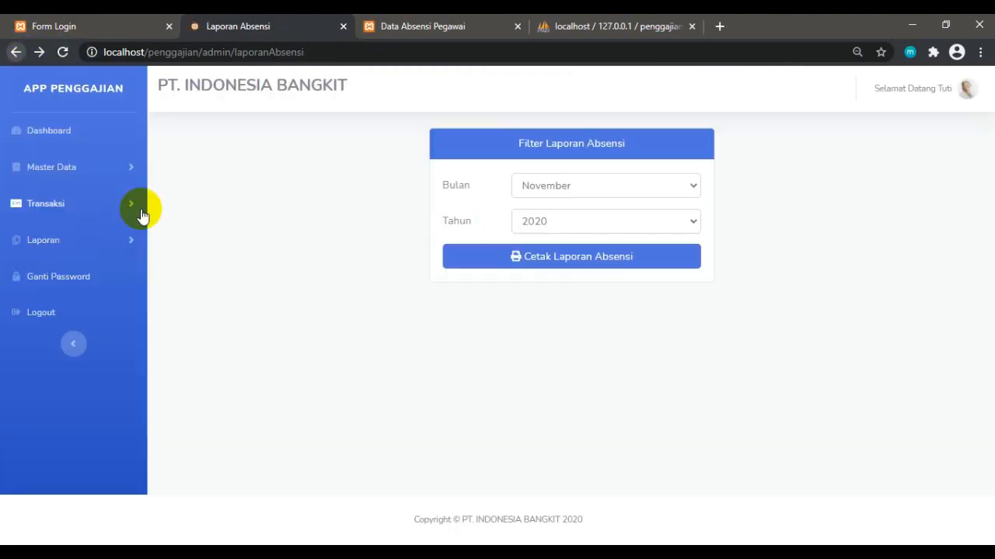
Generate the Slip Gaji printout for the first listed employee for November 2020, cancel printing and go back.
{"action": "left_click", "coordinate": [56, 243]}
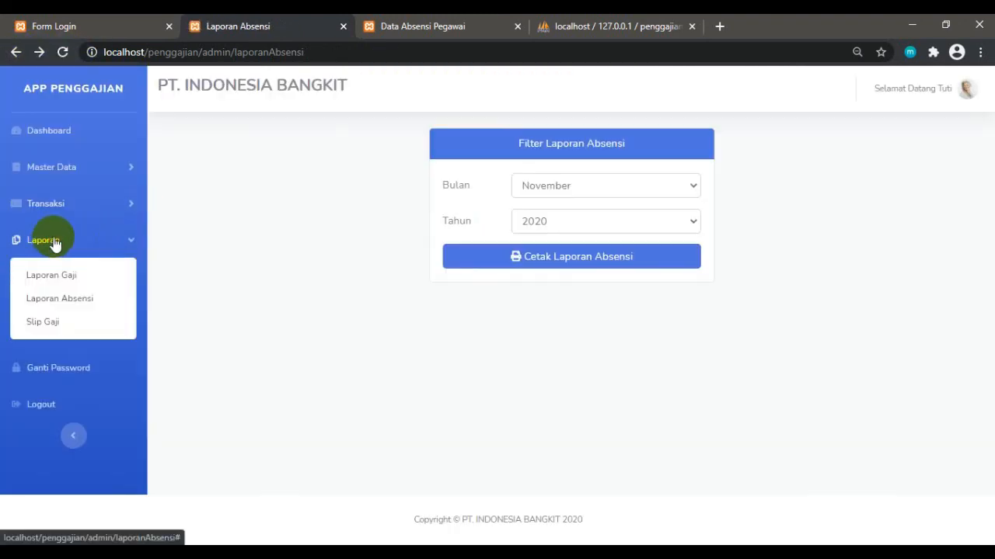
{"action": "left_click", "coordinate": [46, 330]}
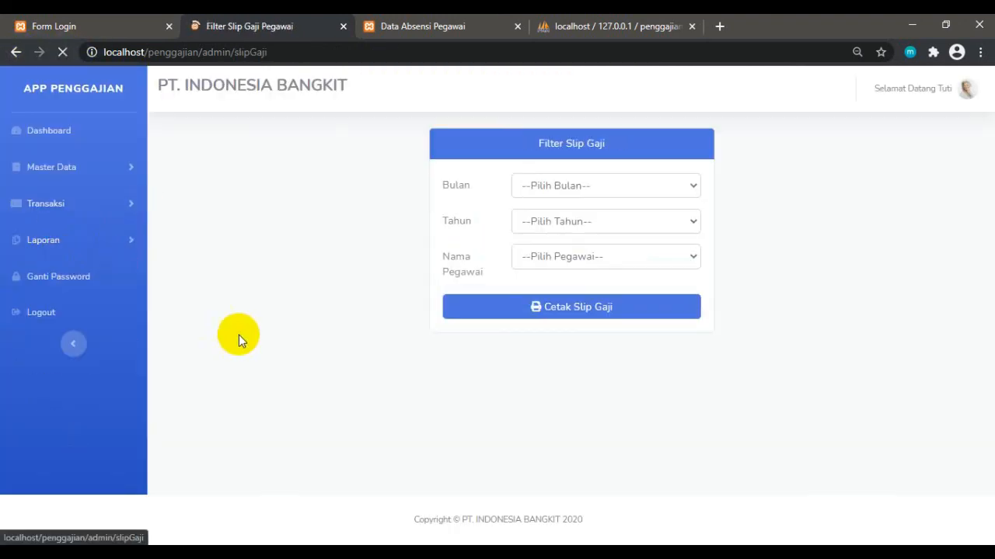
{"action": "left_click", "coordinate": [560, 188]}
{"action": "left_click", "coordinate": [547, 367]}
{"action": "left_click", "coordinate": [545, 223]}
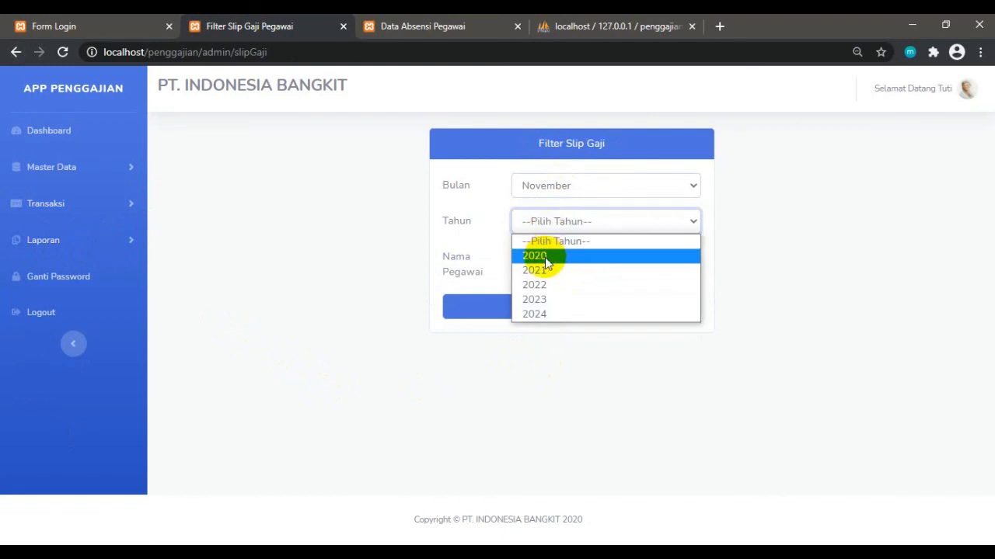
{"action": "left_click", "coordinate": [544, 256]}
{"action": "left_click", "coordinate": [559, 258]}
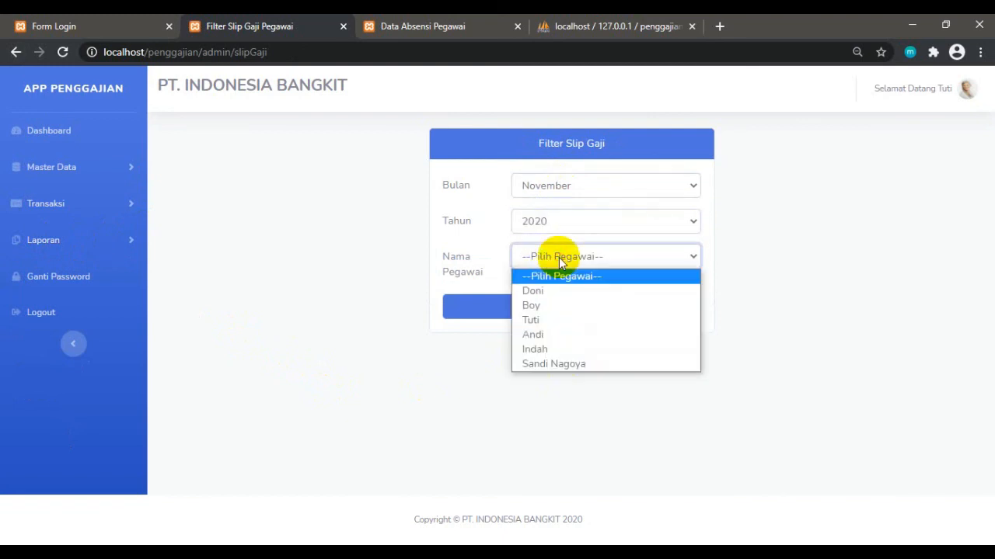
{"action": "left_click", "coordinate": [531, 291]}
{"action": "left_click", "coordinate": [568, 312]}
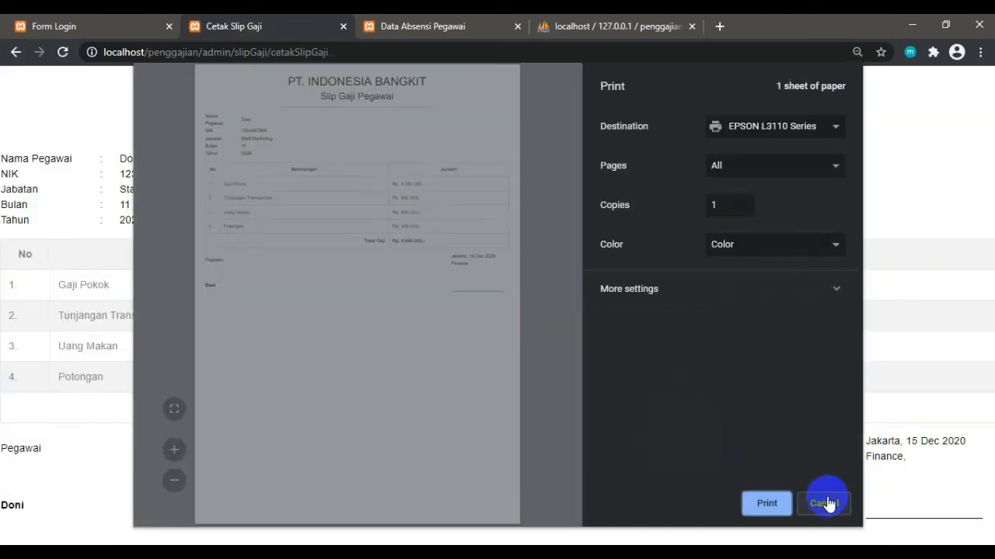
{"action": "left_click", "coordinate": [825, 504]}
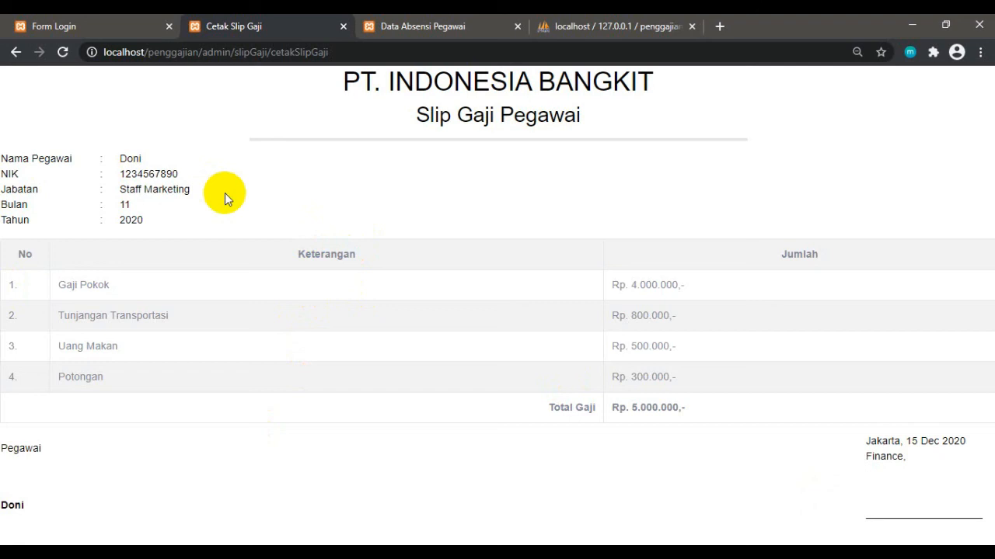
{"action": "left_click", "coordinate": [15, 52]}
View the Ganti Password page and log out of the admin account, confirming the logout.
{"action": "left_click", "coordinate": [59, 281]}
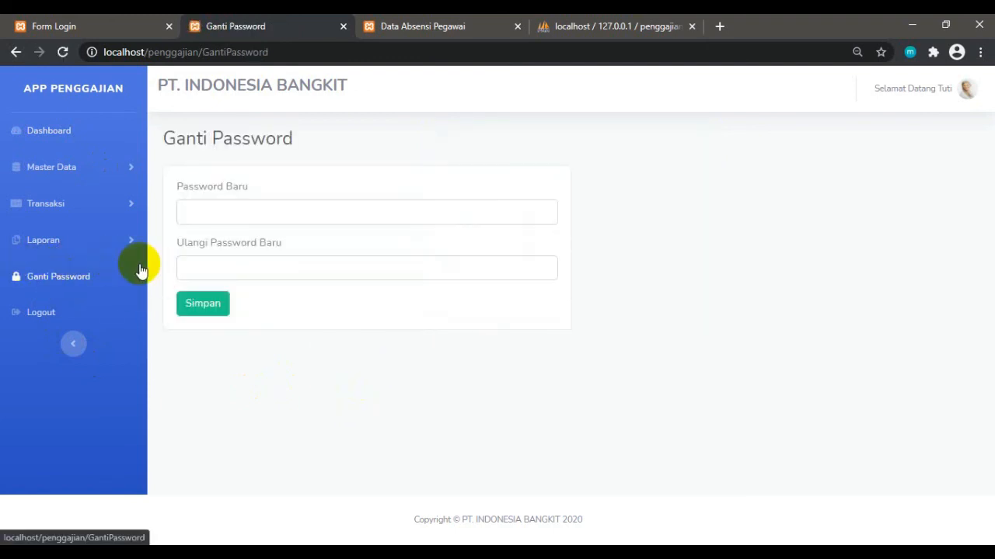
{"action": "left_click", "coordinate": [41, 315]}
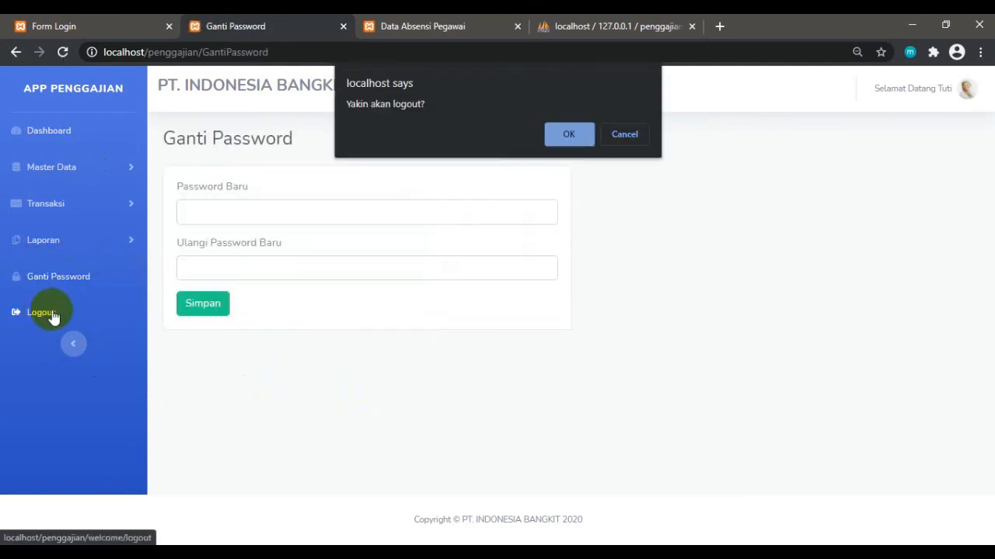
{"action": "left_click", "coordinate": [569, 135]}
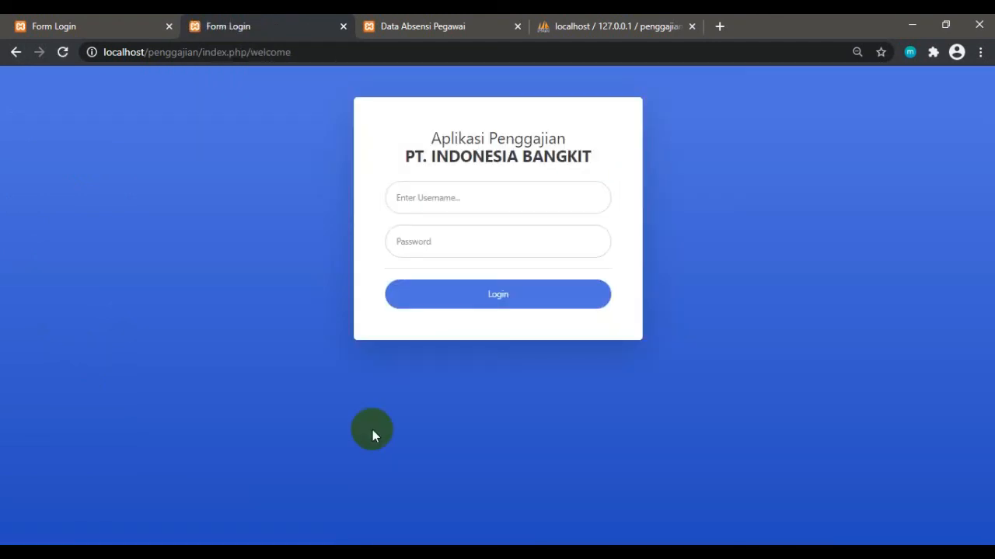